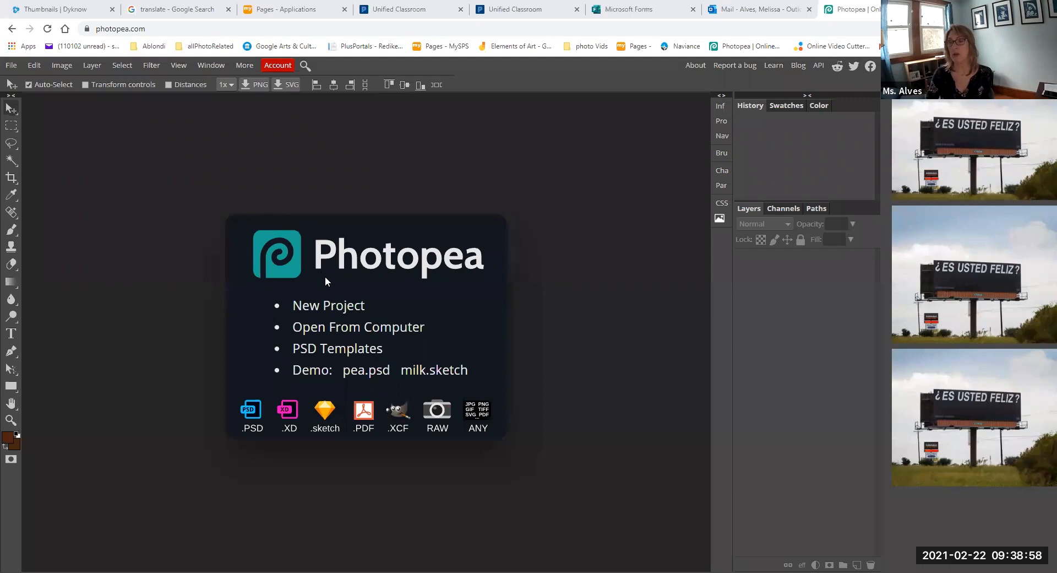
# Start a new project with its dimensions in inches and a width of 11 in.
pyautogui.click(338, 307)
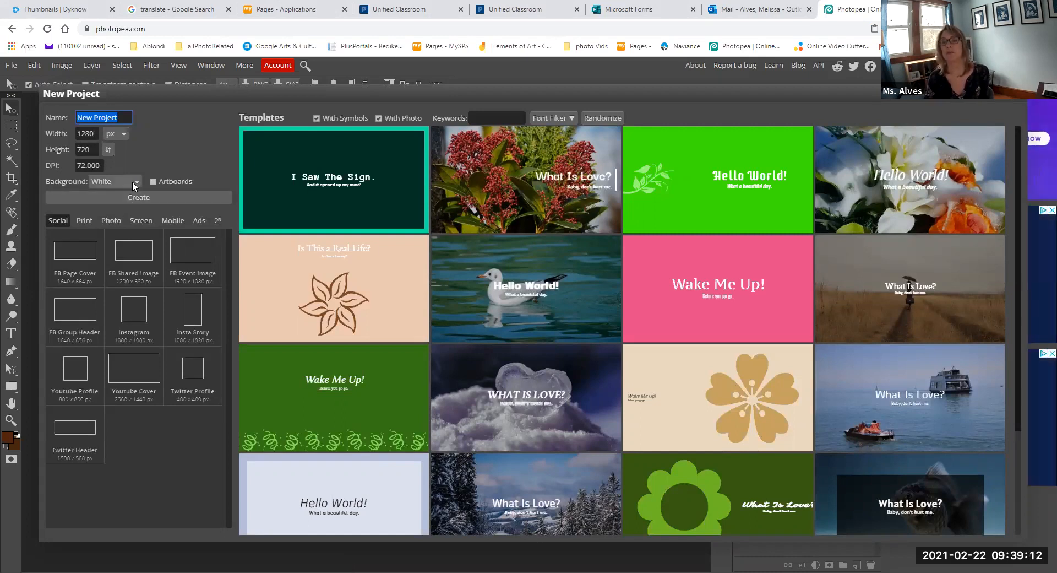
pyautogui.doubleClick(95, 133)
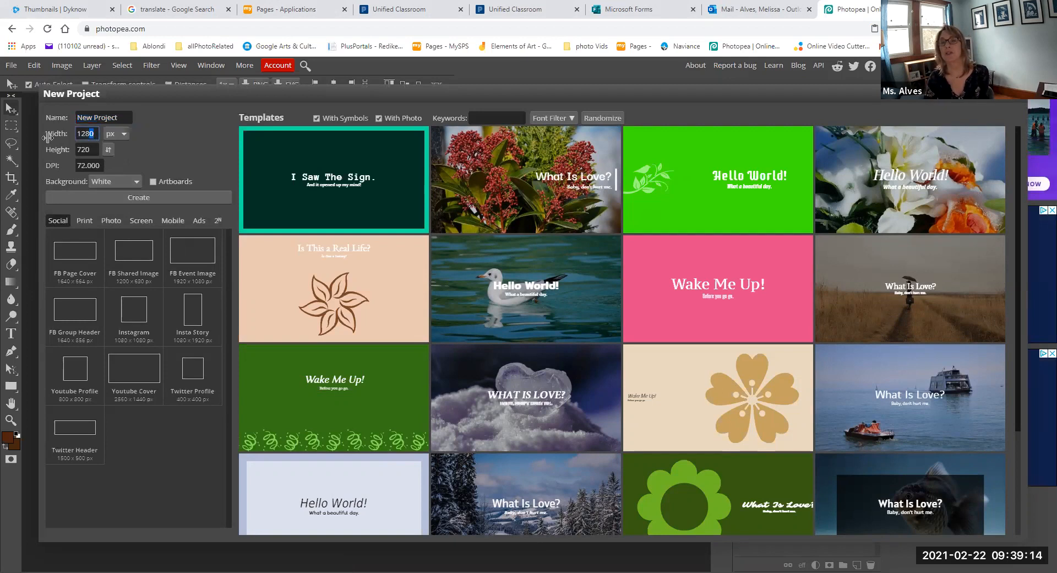
pyautogui.click(124, 135)
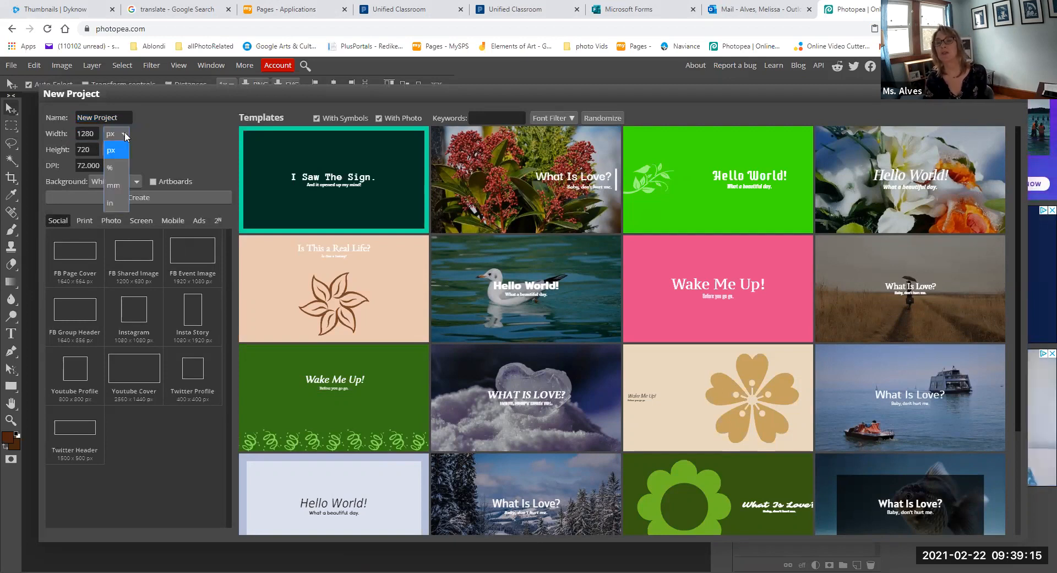
pyautogui.click(110, 206)
pyautogui.doubleClick(93, 133)
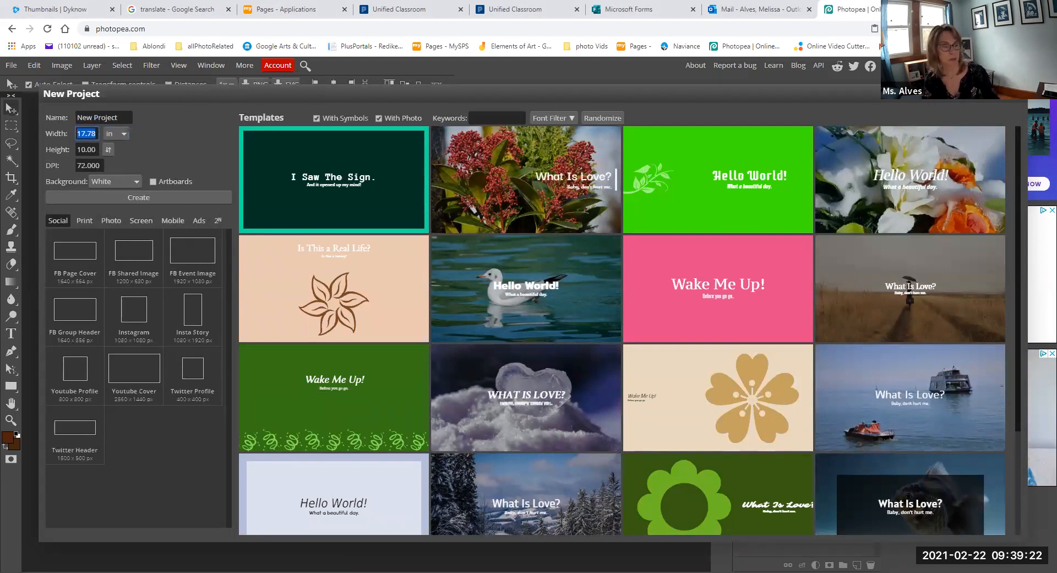
pyautogui.write('11')
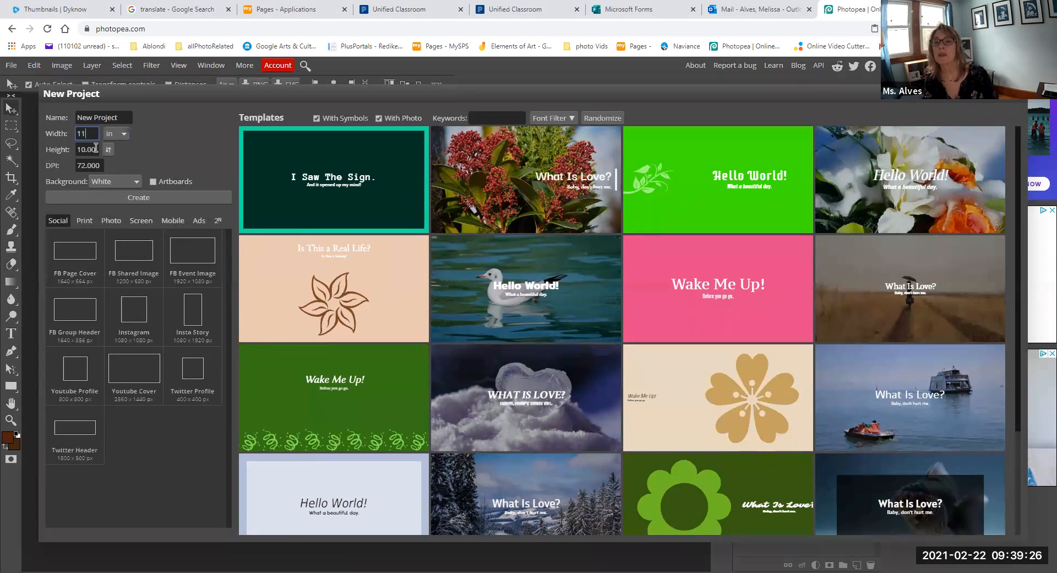
# Set the project height to 8.5 in, choose a transparent background and create the document.
pyautogui.click(95, 147)
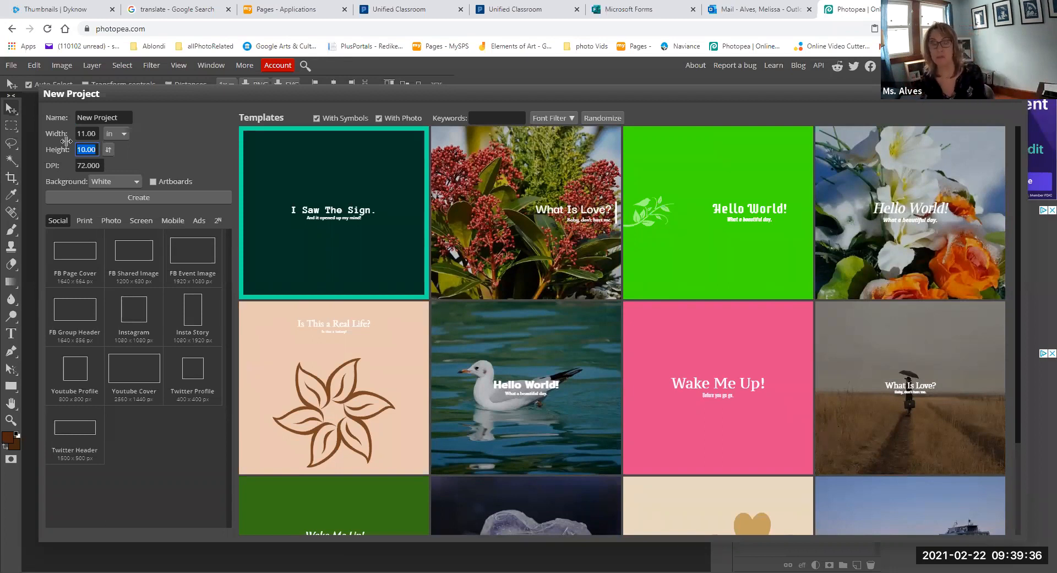
pyautogui.write('8')
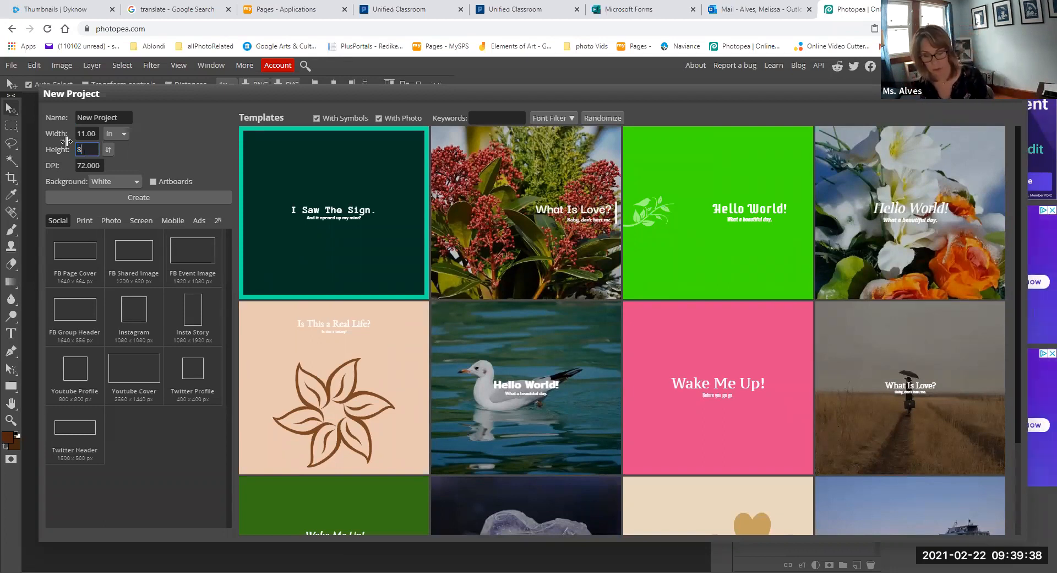
pyautogui.write('.5')
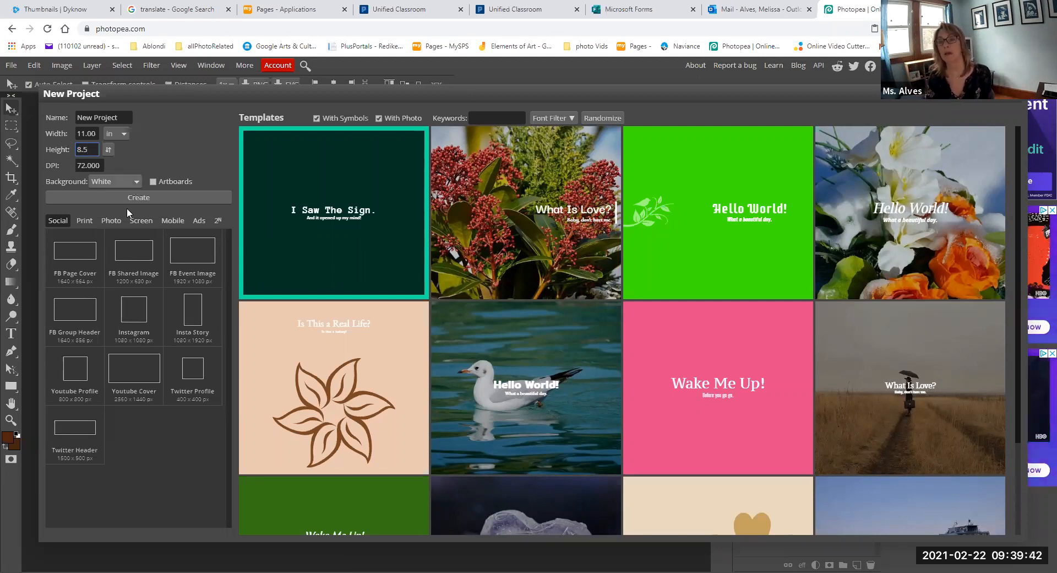
pyautogui.click(125, 181)
pyautogui.click(128, 225)
pyautogui.press('Tab')
pyautogui.press('Return')
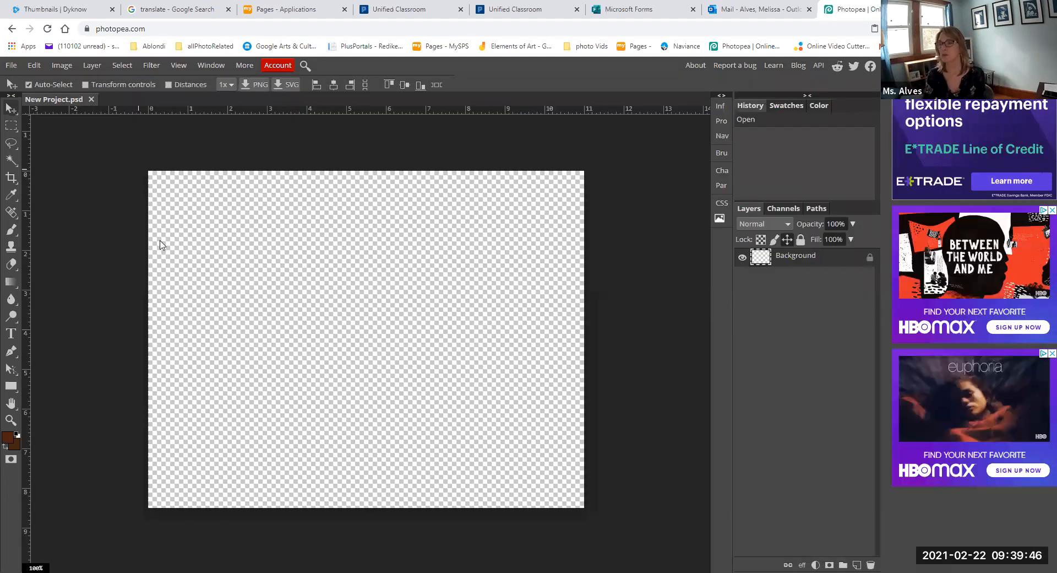
# Build one combined selection of five small ellipses, each about 0.65 in across, in a flower-like ring on the lower left of the canvas.
pyautogui.rightClick(11, 125)
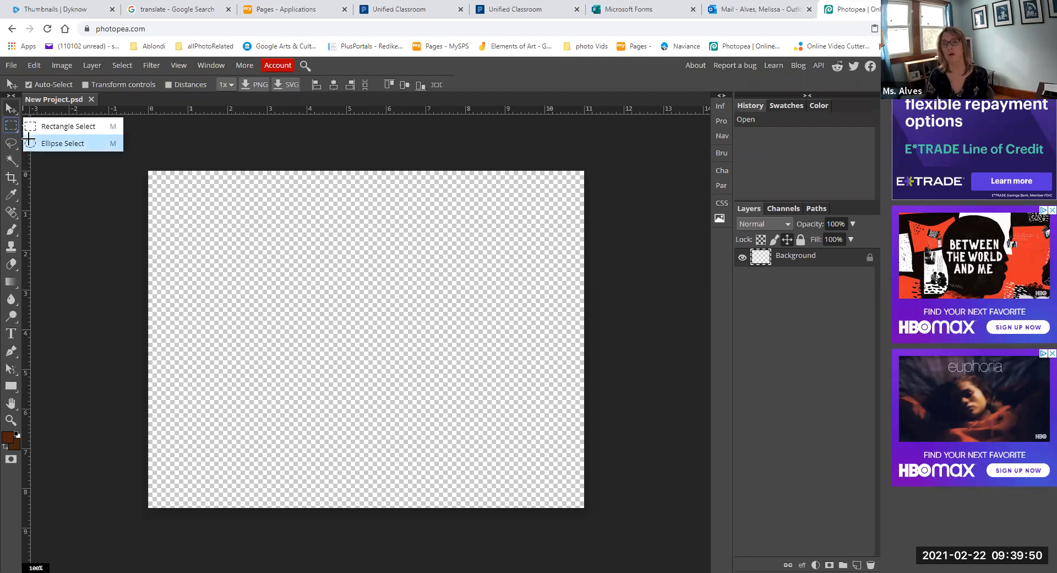
pyautogui.click(30, 143)
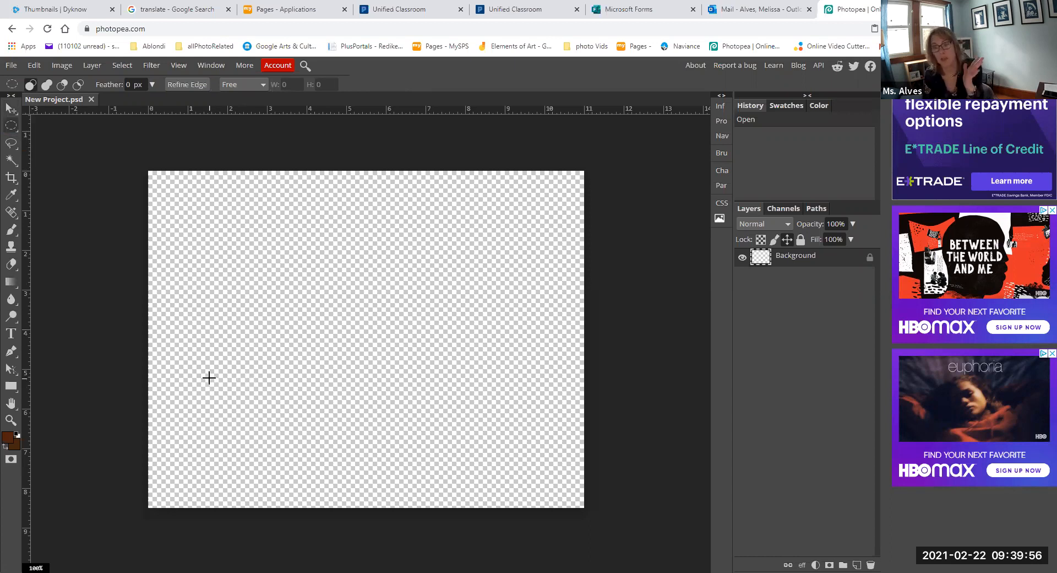
pyautogui.moveTo(207, 375); pyautogui.dragTo(231, 405)
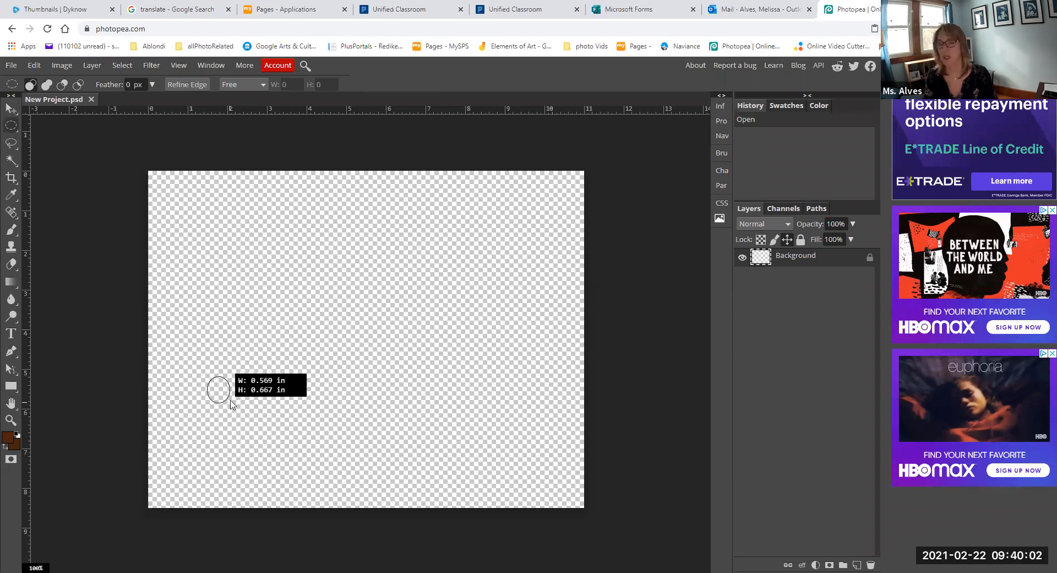
pyautogui.click(201, 344)
pyautogui.moveTo(215, 361); pyautogui.dragTo(230, 372)
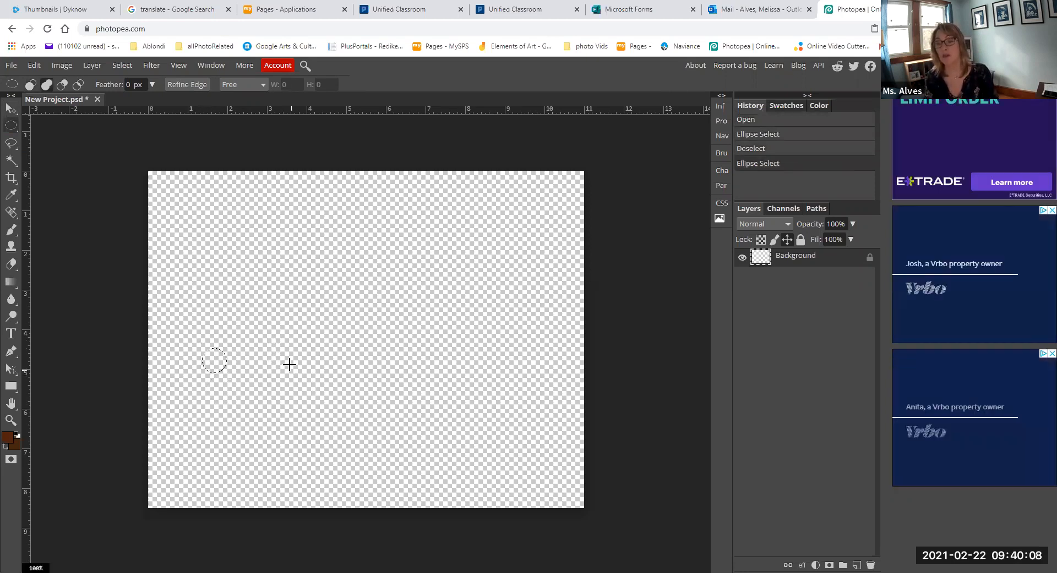
pyautogui.moveTo(228, 350); pyautogui.dragTo(254, 378)
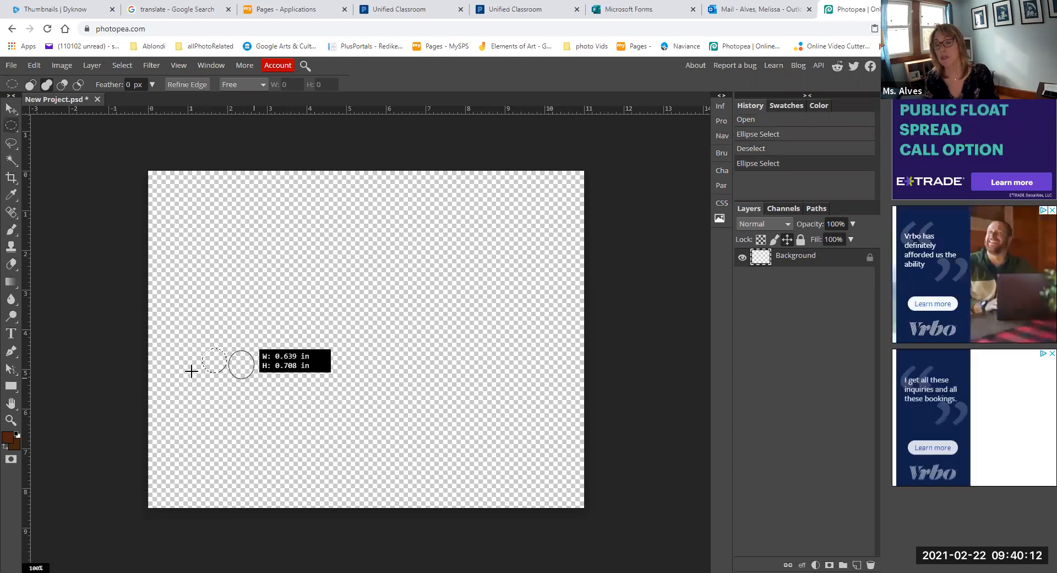
pyautogui.moveTo(185, 364); pyautogui.dragTo(264, 404)
pyautogui.moveTo(343, 361); pyautogui.dragTo(347, 357)
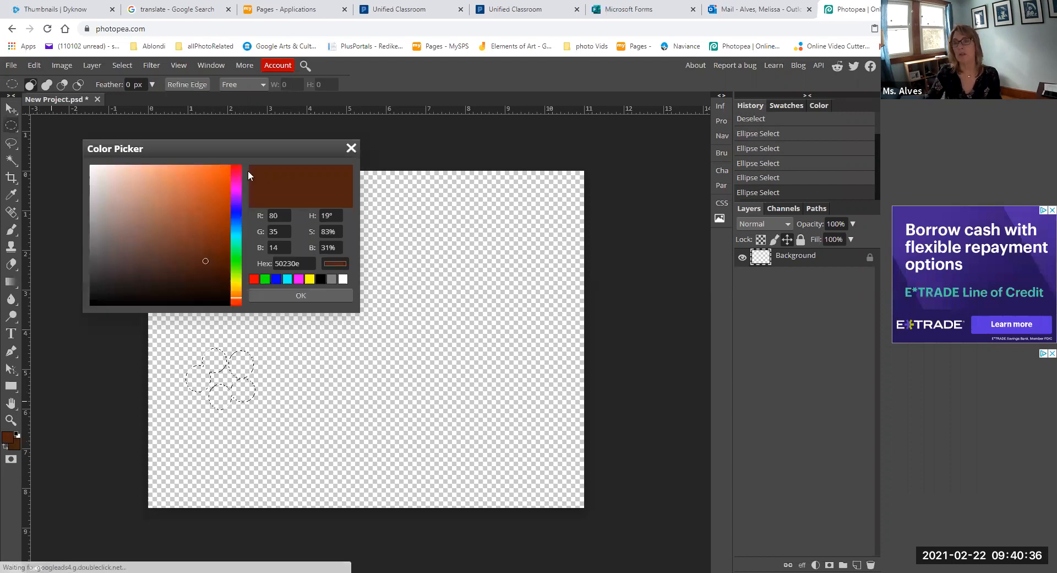
# Set the foreground color to orange f75408, fill the ellipse selection with it at 100% opacity, and deselect.
pyautogui.click(223, 168)
pyautogui.click(312, 295)
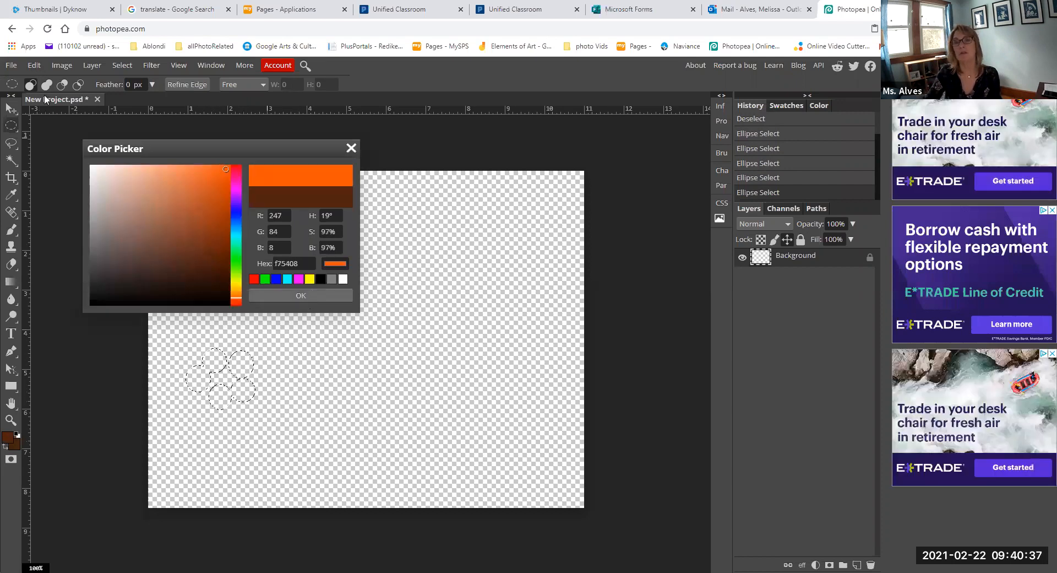
pyautogui.click(34, 65)
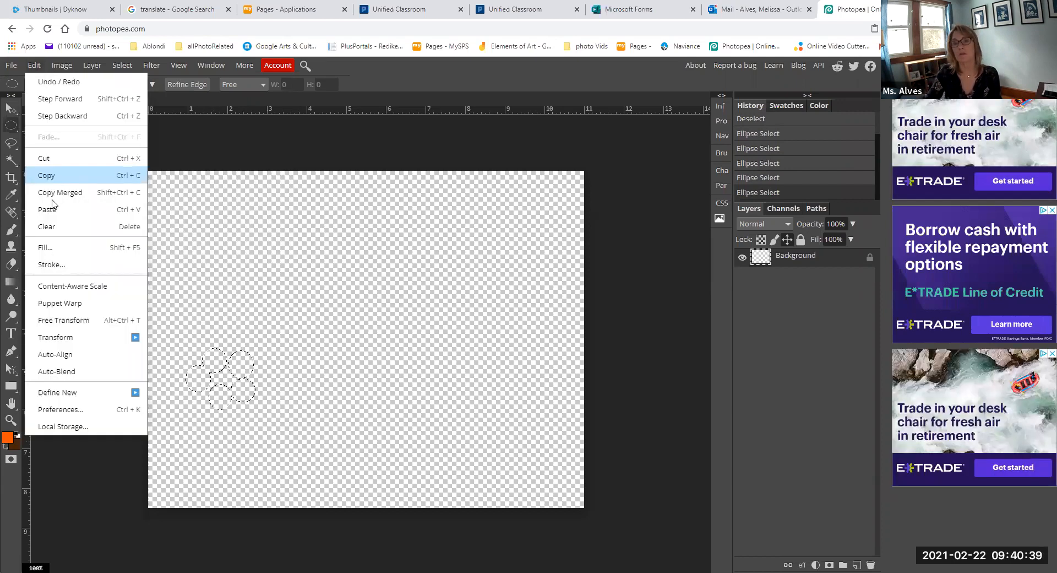
pyautogui.click(50, 243)
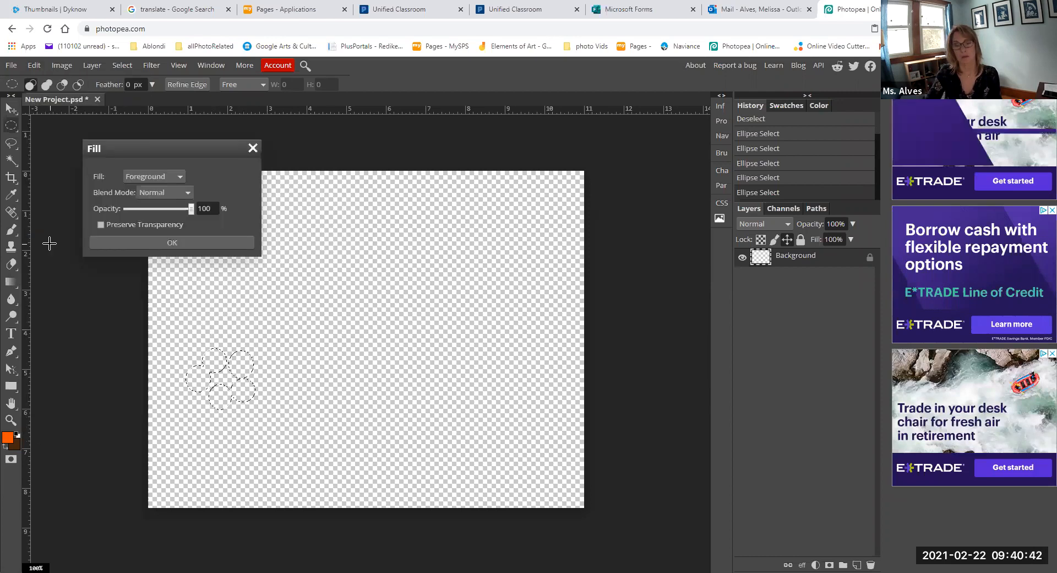
pyautogui.click(169, 243)
pyautogui.hotkey('ctrl', 'd')
# Select the flower's two touching left petals with the Magic Wand and unlock the Background layer for transforming.
pyautogui.press('w')
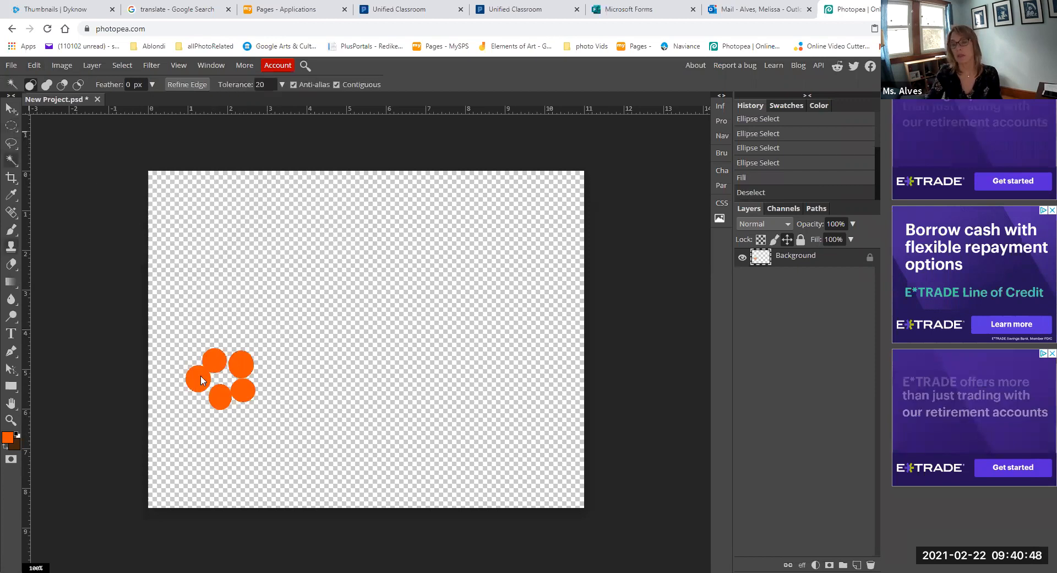
pyautogui.click(199, 375)
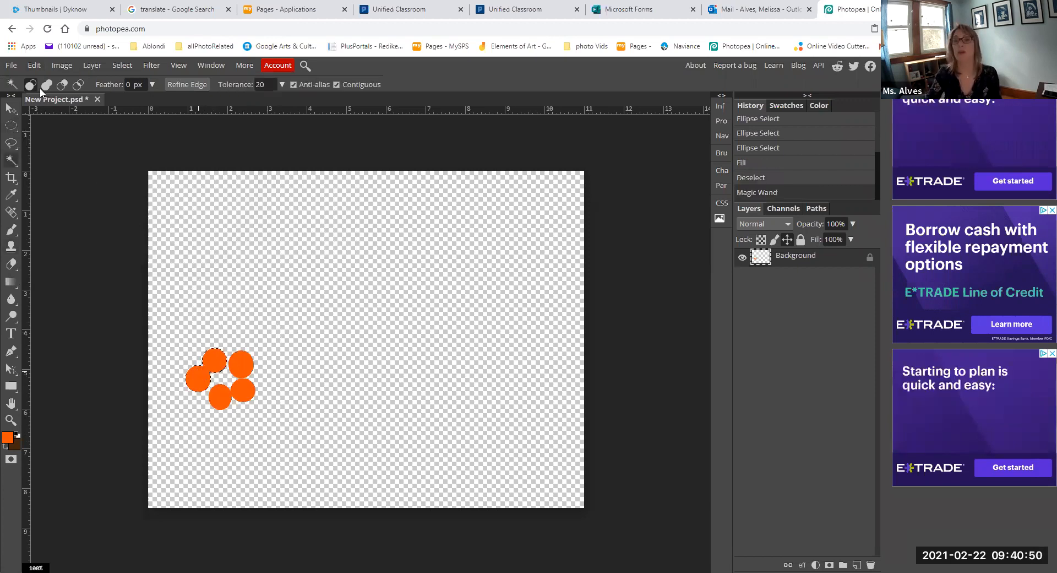
pyautogui.click(34, 65)
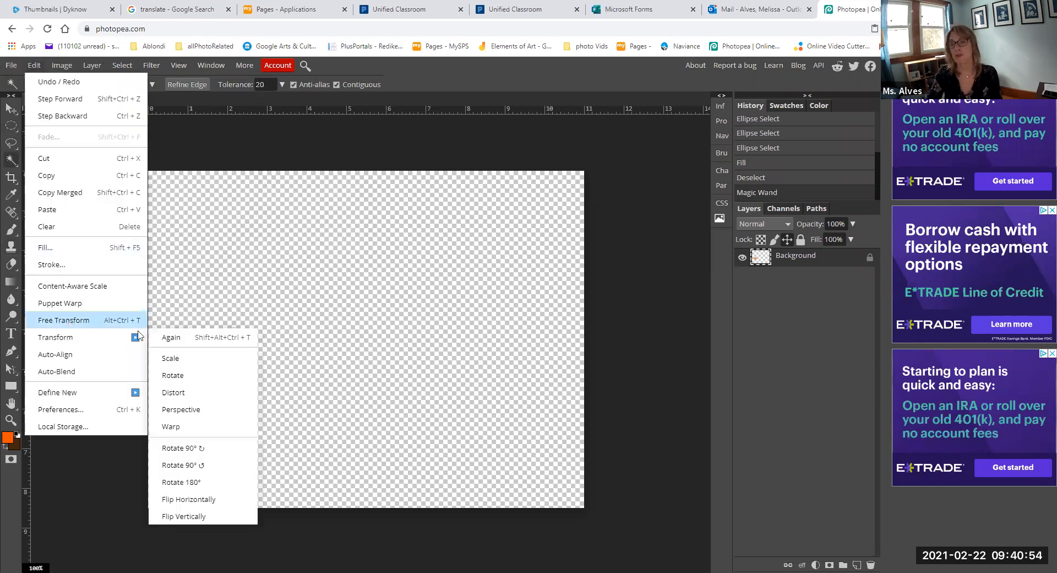
pyautogui.click(69, 320)
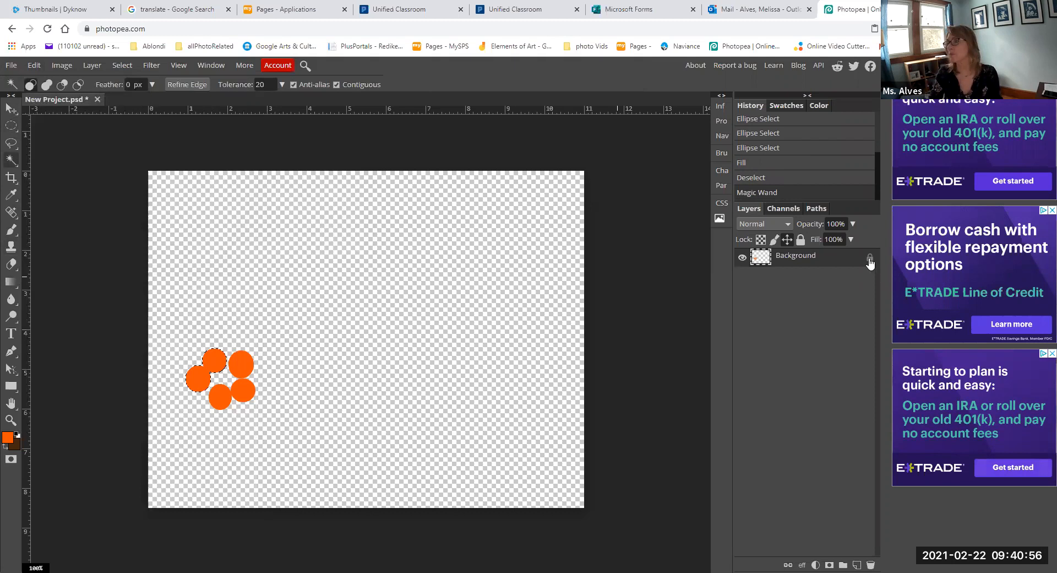
pyautogui.click(869, 257)
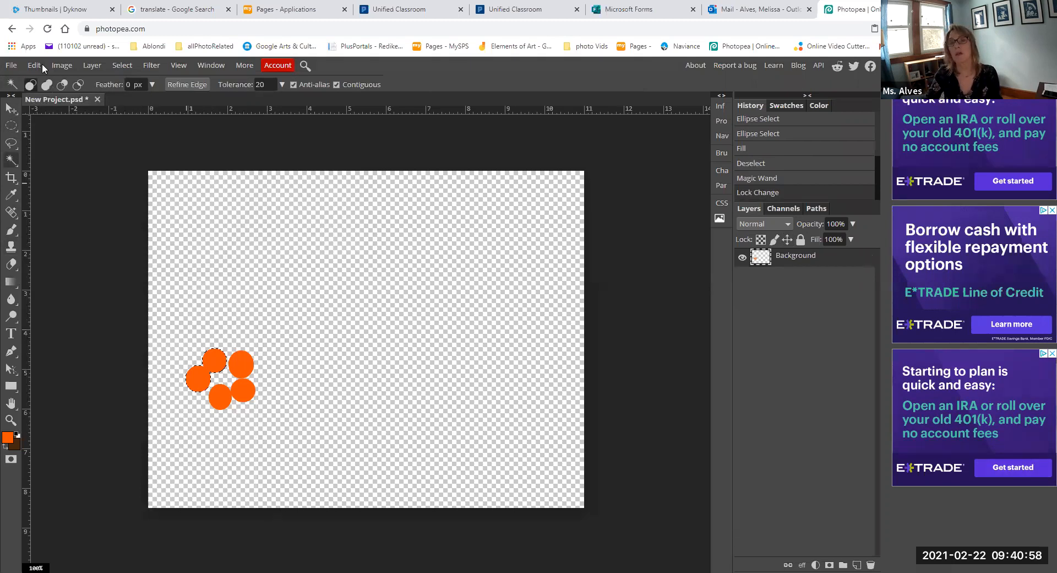
# Rotate the two selected petals by -10.5° and move them closer to the other petals, at X 113 px and Y 359 px.
pyautogui.click(34, 65)
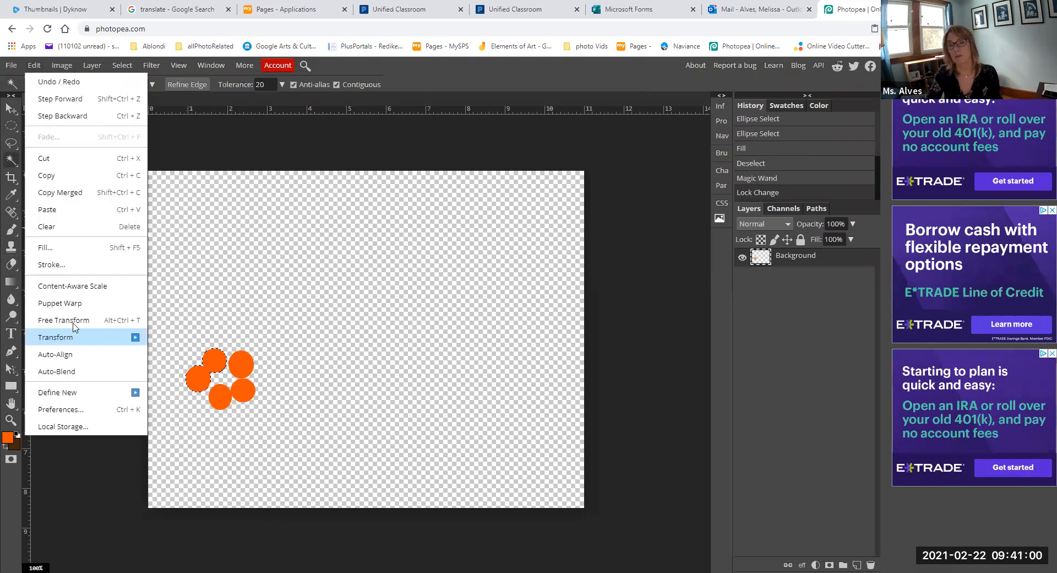
pyautogui.moveTo(72, 337)
pyautogui.click(209, 416)
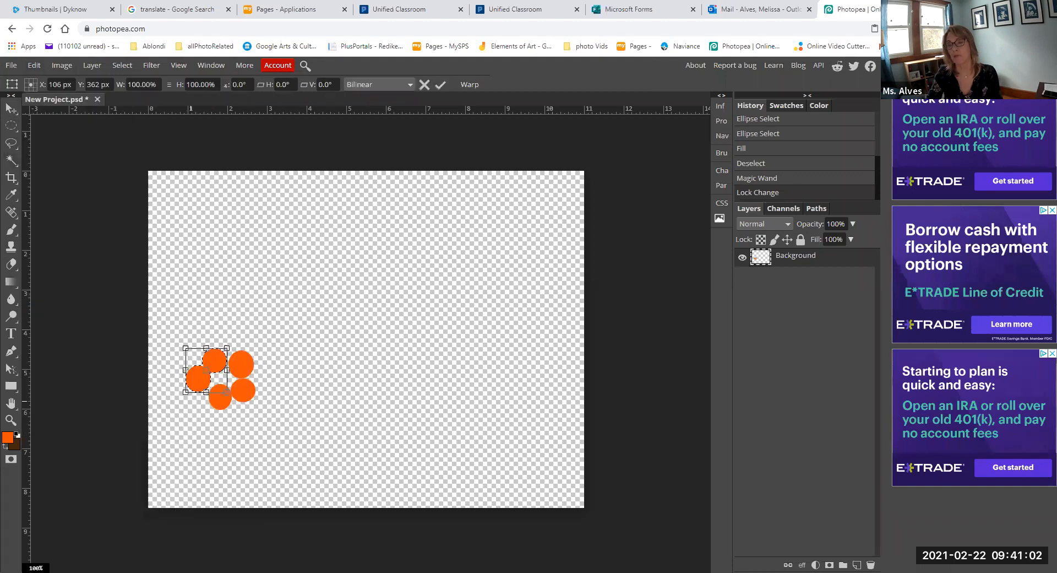
pyautogui.moveTo(181, 392); pyautogui.dragTo(182, 400)
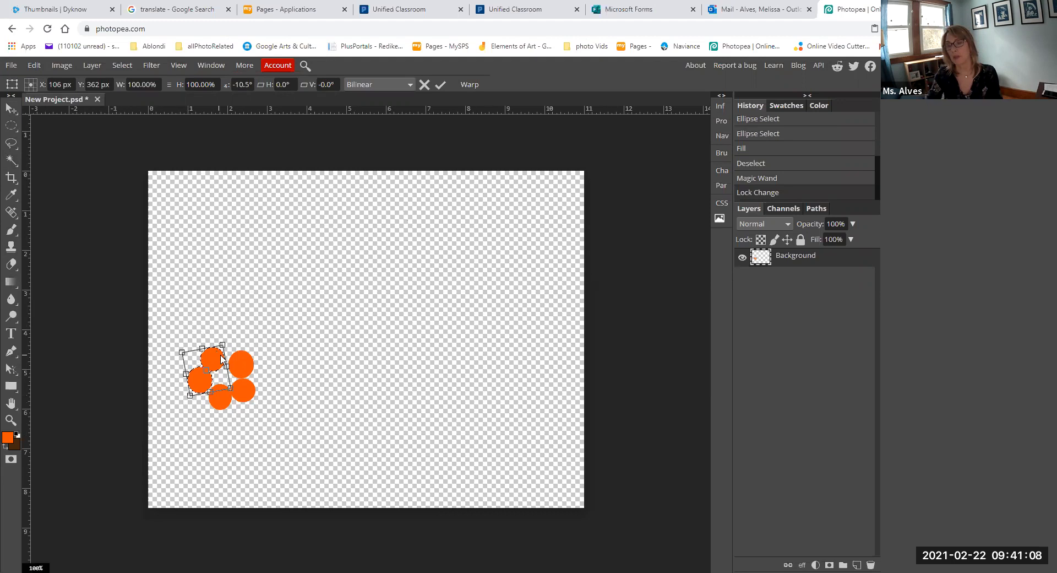
pyautogui.moveTo(221, 358); pyautogui.dragTo(224, 358)
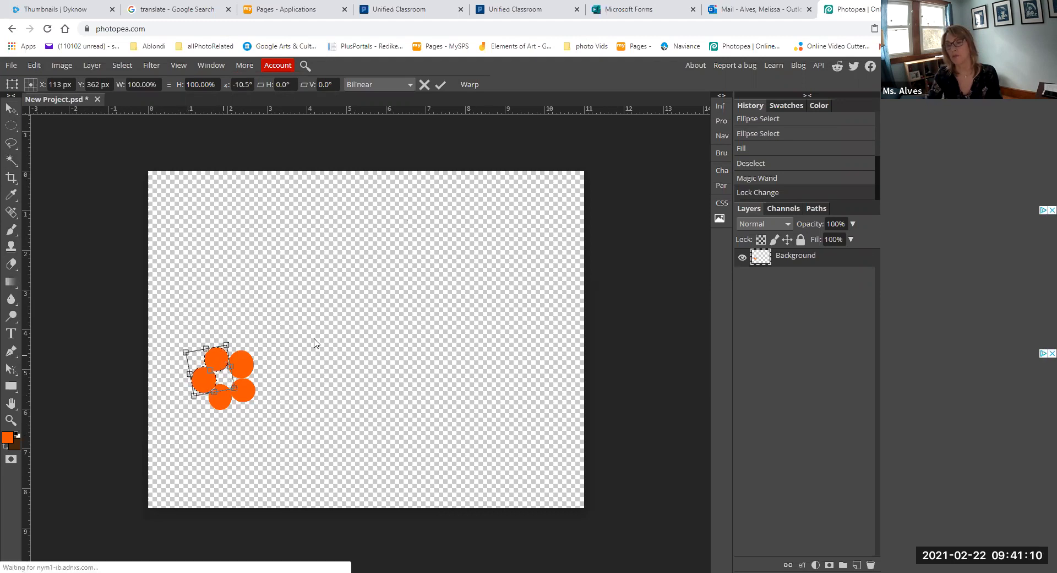
pyautogui.press('Up')
pyautogui.press('Up')
pyautogui.press('Up')
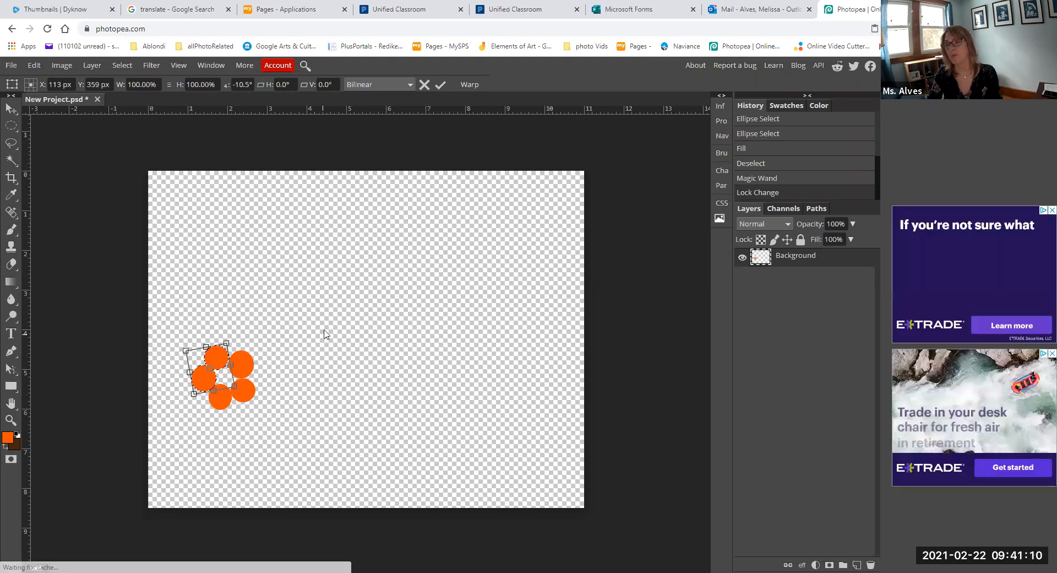
pyautogui.click(438, 85)
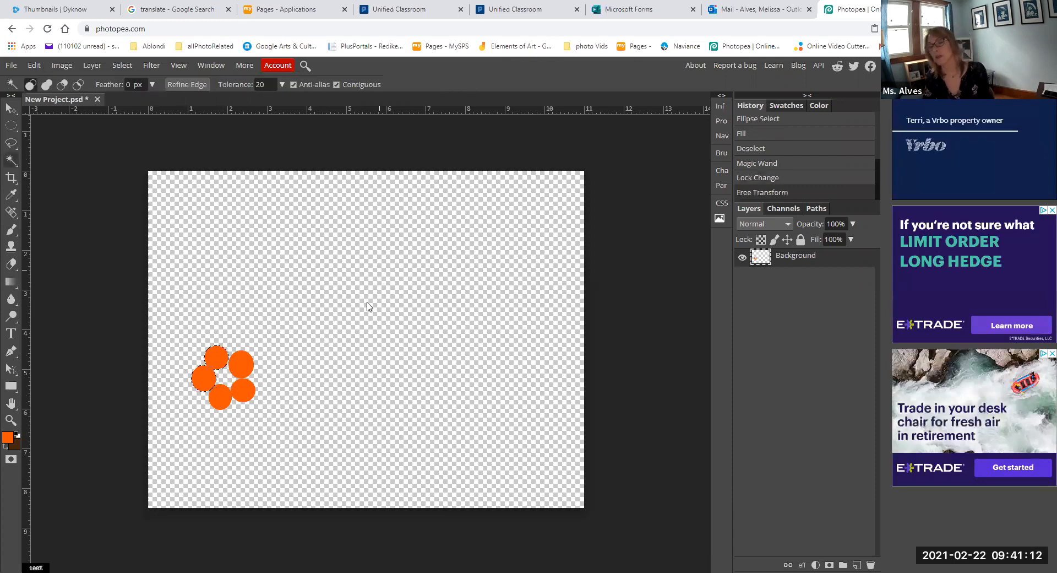
# Clear the selection on the canvas.
pyautogui.click(376, 369)
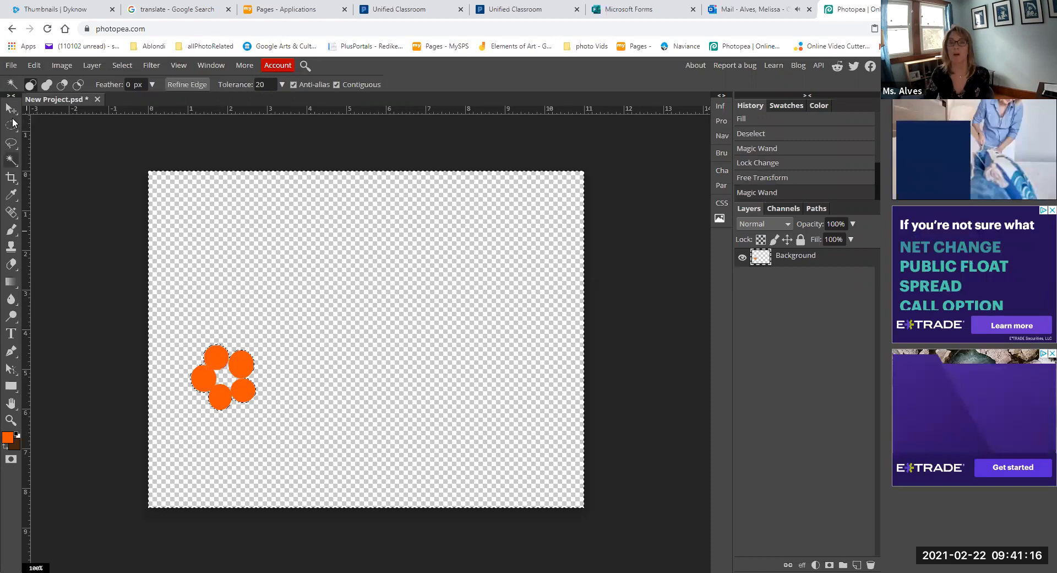
pyautogui.click(12, 122)
pyautogui.click(330, 322)
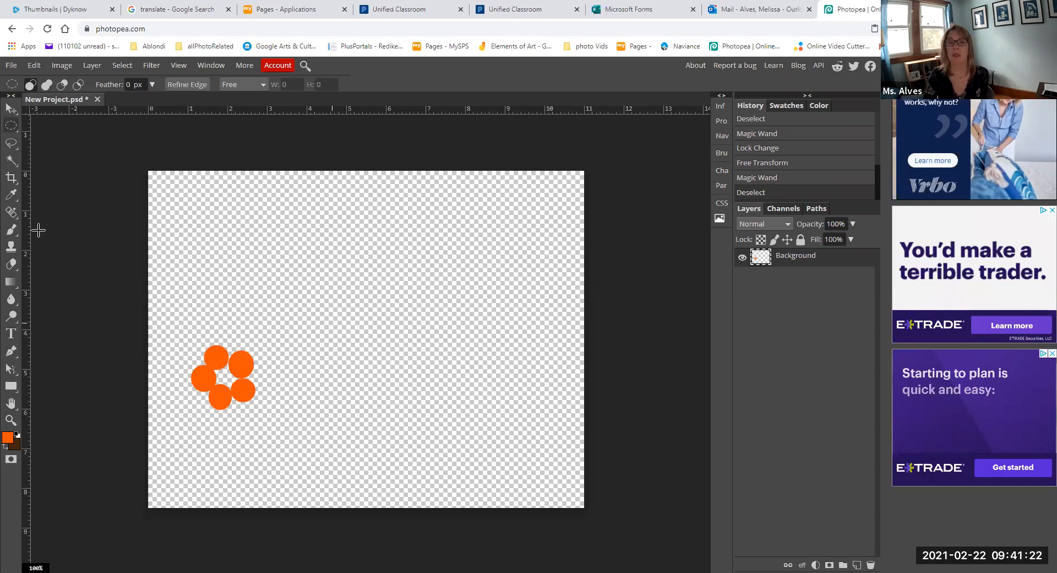
# Paint a second orange flower as a ring of petals with the Brush tool, to the right of the first flower.
pyautogui.click(11, 229)
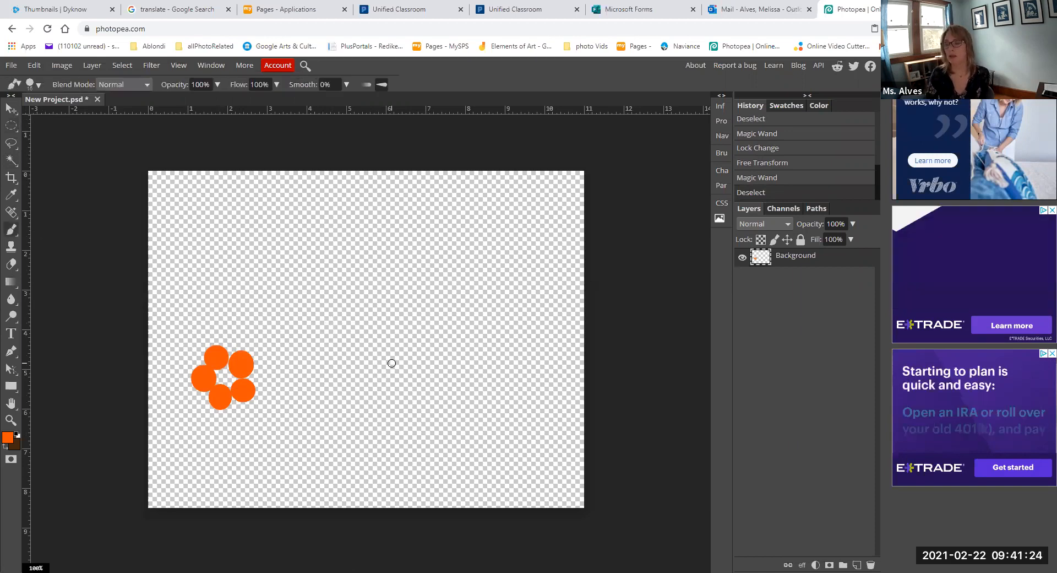
pyautogui.click(397, 362)
pyautogui.moveTo(397, 364)
pyautogui.mouseDown()
pyautogui.moveTo(380, 387)
pyautogui.moveTo(406, 401)
pyautogui.moveTo(414, 366)
pyautogui.mouseUp()
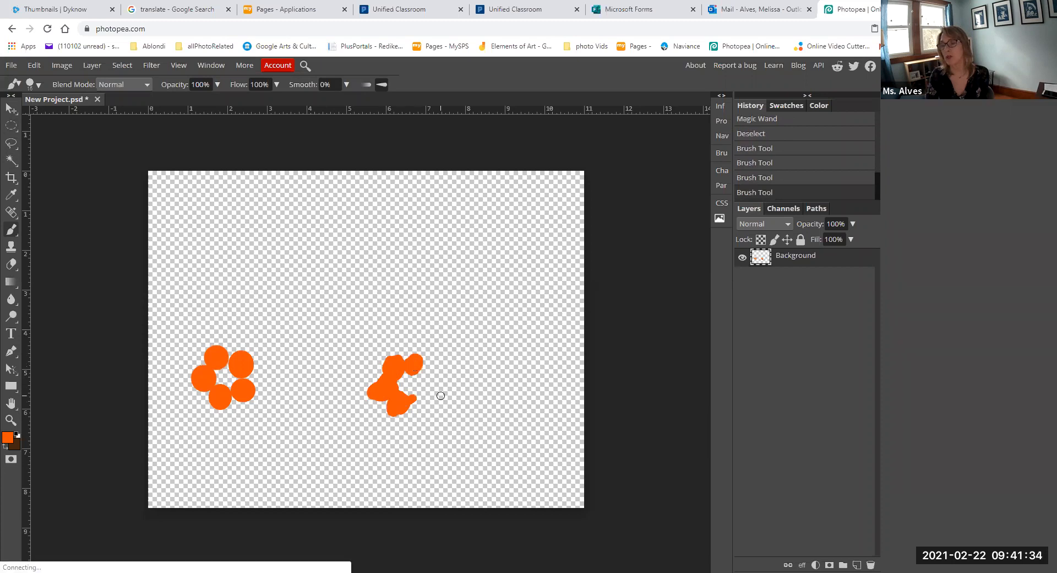
pyautogui.moveTo(416, 380)
pyautogui.mouseDown()
pyautogui.moveTo(434, 371)
pyautogui.moveTo(417, 367)
pyautogui.moveTo(426, 393)
pyautogui.mouseUp()
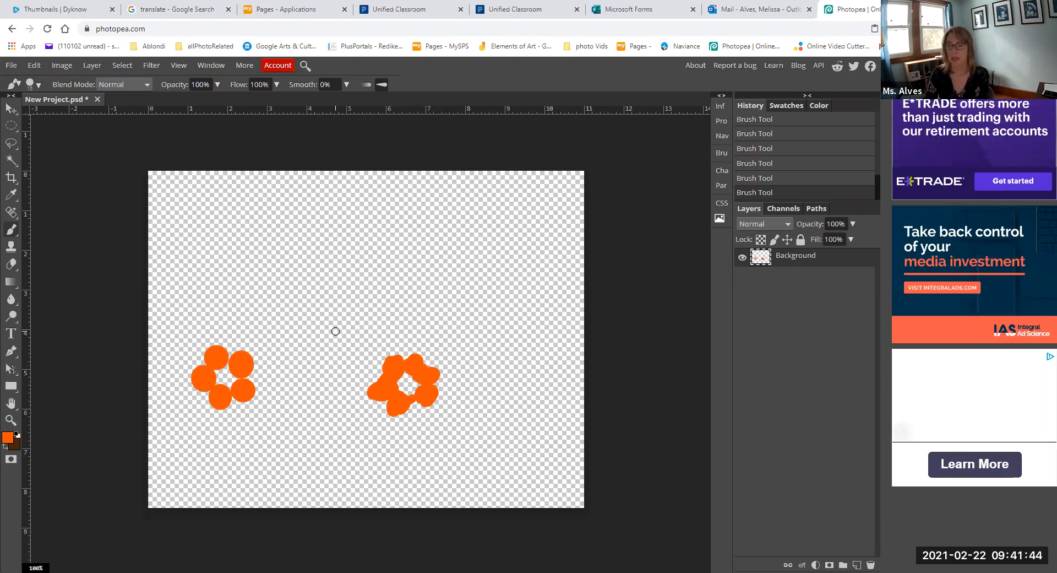
pyautogui.click(11, 126)
pyautogui.click(216, 235)
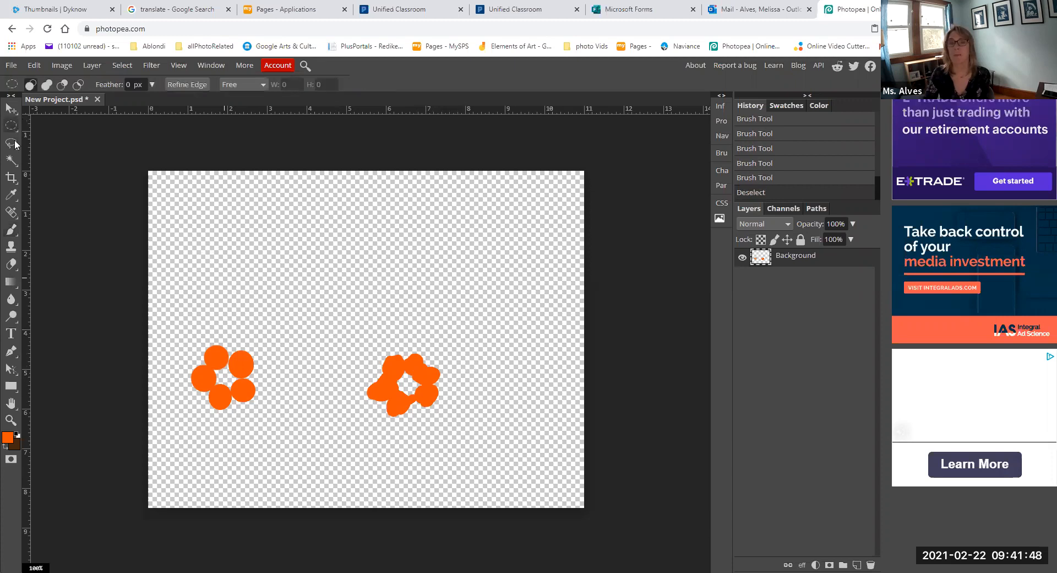
# Select a petal shape above the first flower by making an oval selection and subtracting its lower sides with the Lasso.
pyautogui.moveTo(240, 263); pyautogui.dragTo(263, 301)
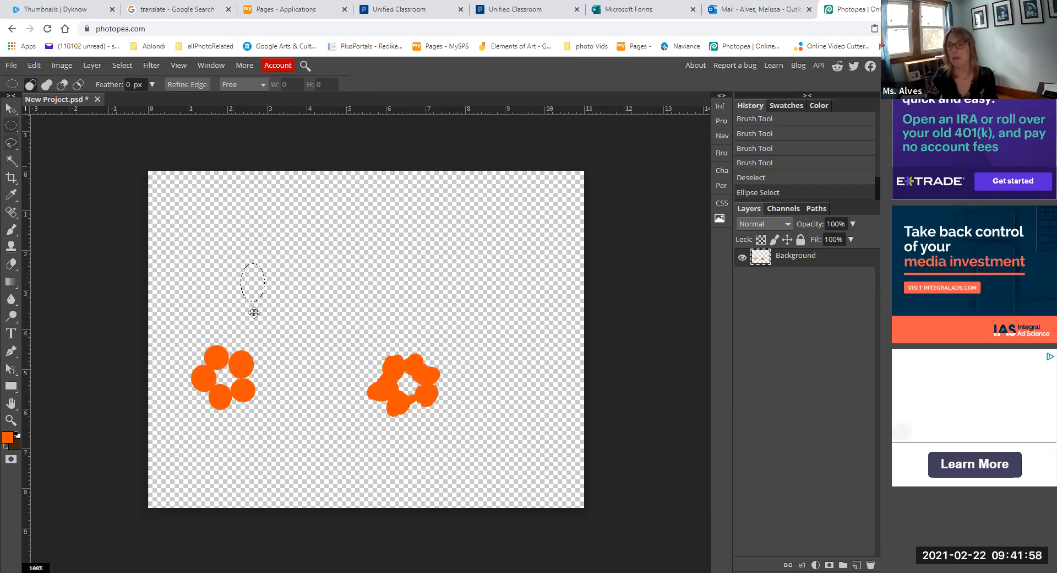
pyautogui.press('l')
pyautogui.press('alt')
pyautogui.moveTo(245, 307)
pyautogui.mouseDown()
pyautogui.moveTo(260, 304)
pyautogui.moveTo(266, 283)
pyautogui.mouseUp()
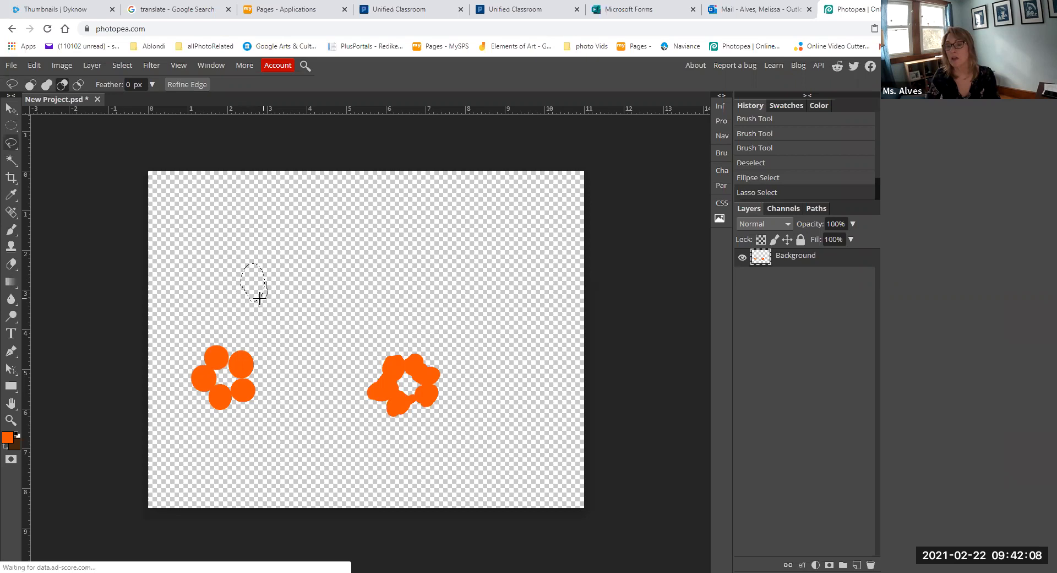
pyautogui.moveTo(257, 299); pyautogui.dragTo(266, 301)
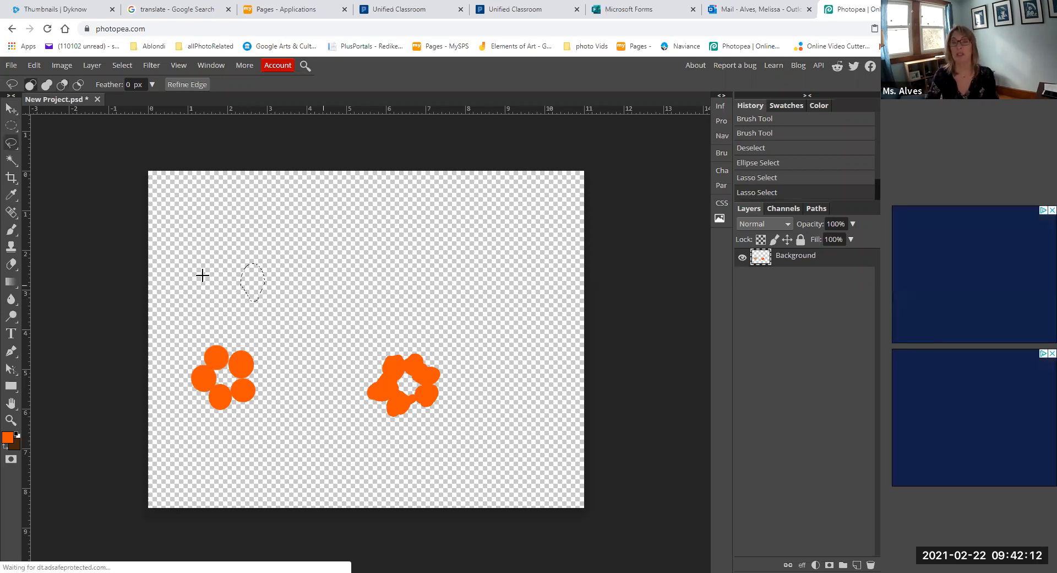
# Fill the petal selection with the orange foreground colour and apply a linear orange-to-brown gradient down it.
pyautogui.click(35, 66)
pyautogui.click(62, 249)
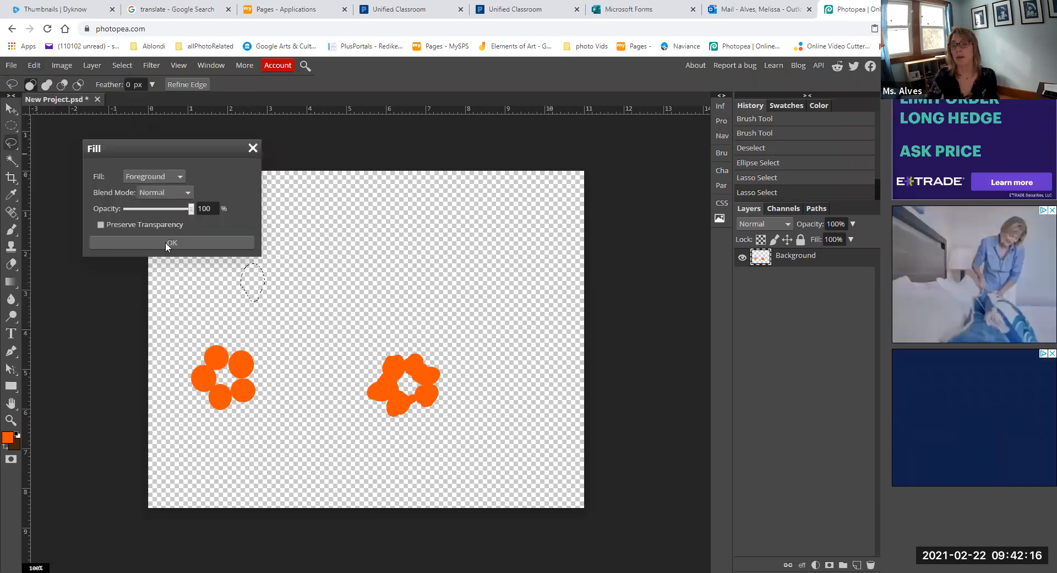
pyautogui.press('Return')
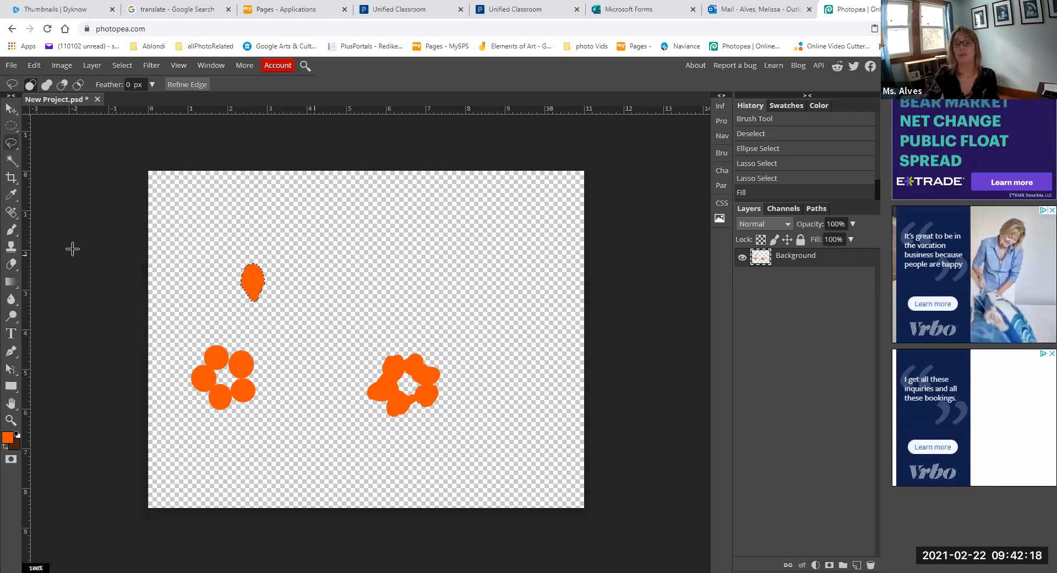
pyautogui.click(11, 281)
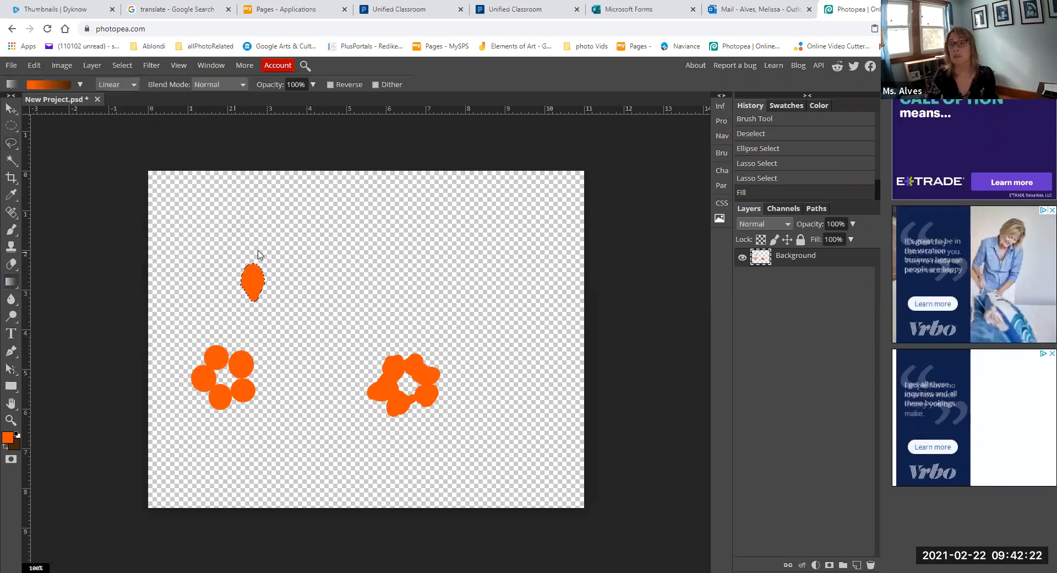
pyautogui.moveTo(258, 250); pyautogui.dragTo(254, 322)
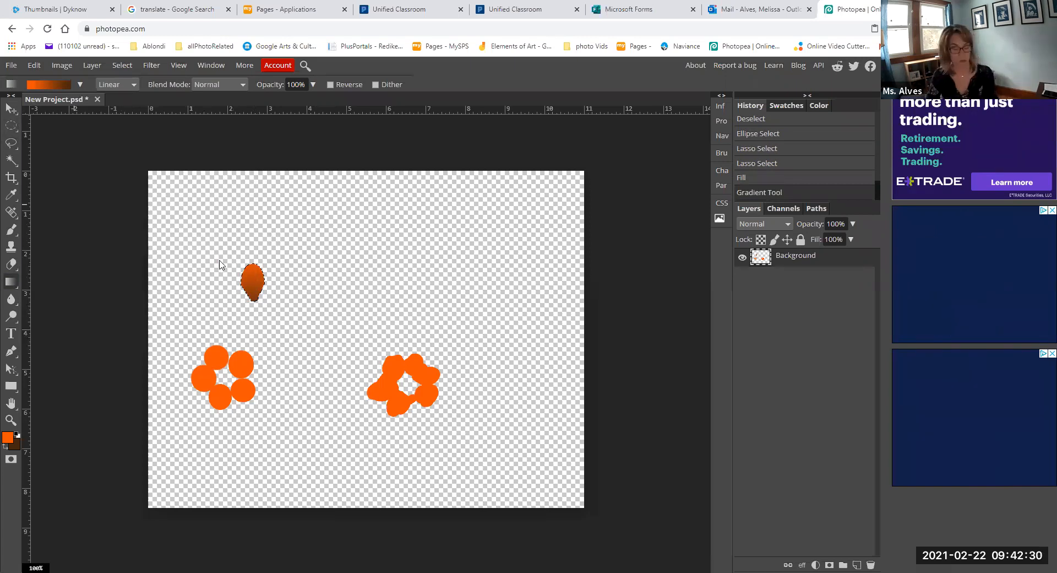
# Copy the gradient petal, clear the selection and paste five copies of the petal onto new layers.
pyautogui.click(37, 65)
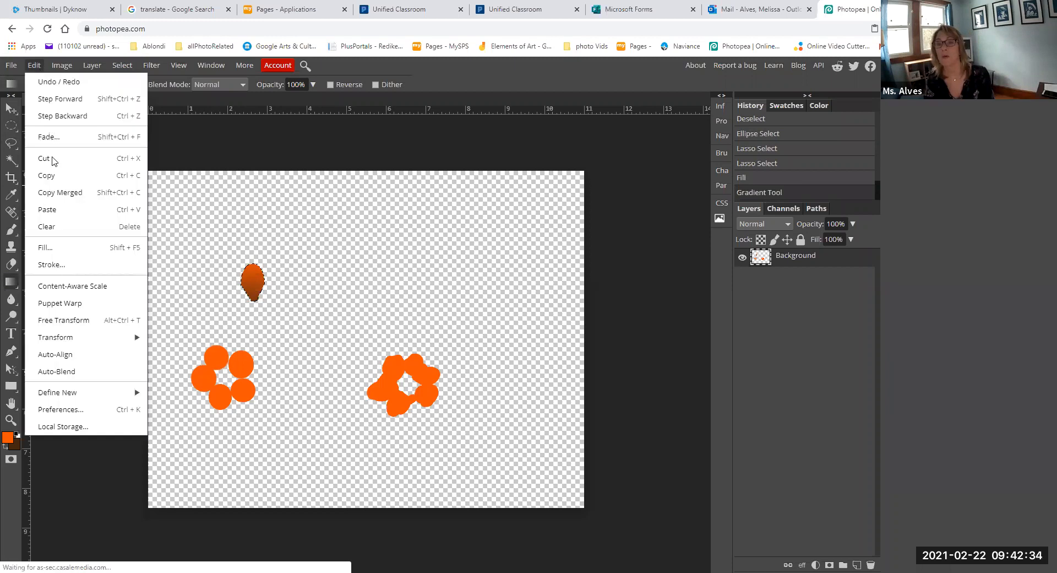
pyautogui.click(55, 177)
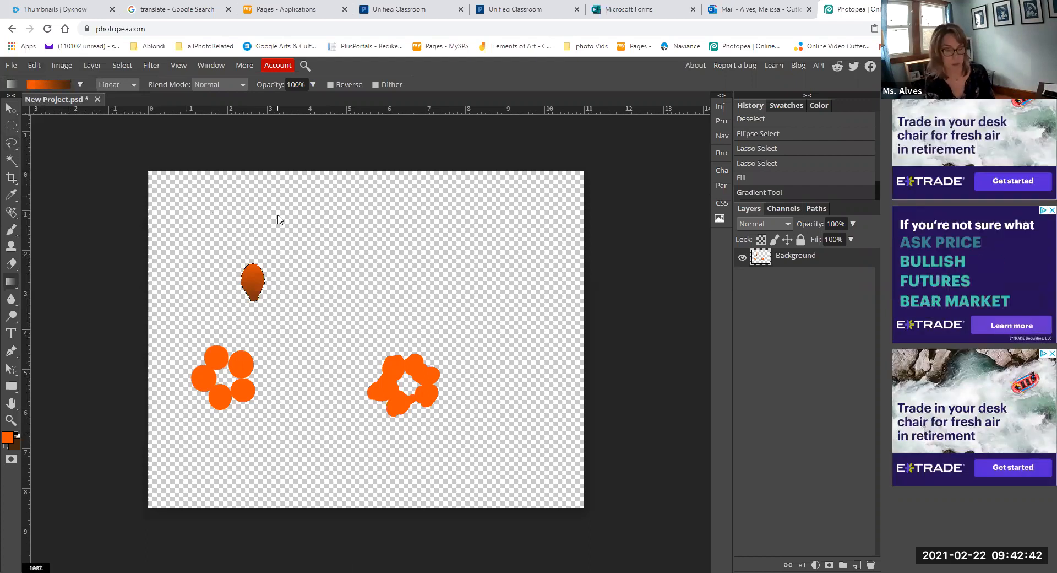
pyautogui.hotkey('ctrl', 'd')
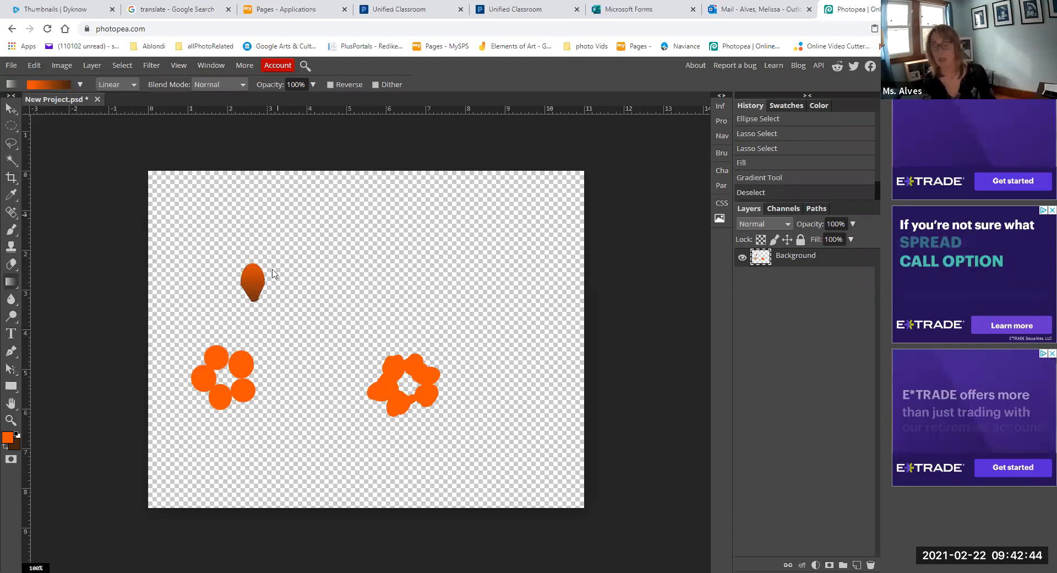
pyautogui.hotkey('ctrl', 'v')
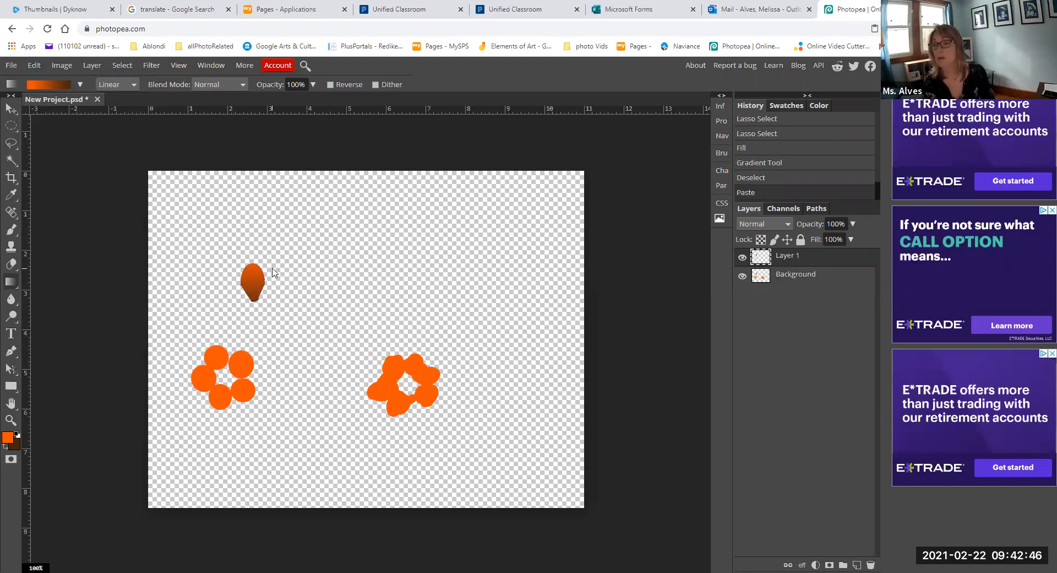
pyautogui.hotkey('ctrl', 'v')
pyautogui.hotkey('ctrl', 'v')
pyautogui.hotkey('ctrl', 'v')
pyautogui.hotkey('ctrl', 'v')
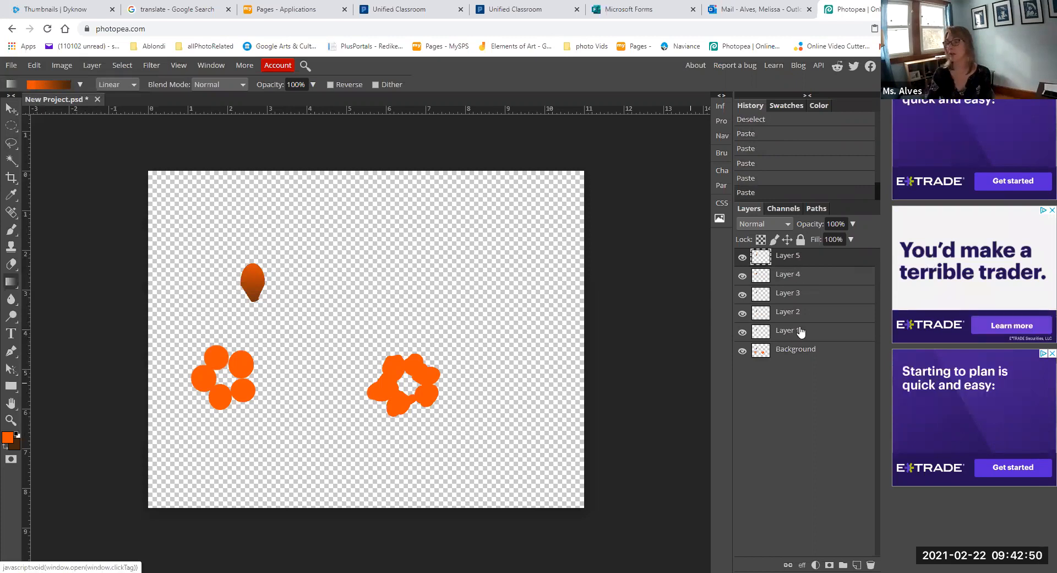
# Spread the pasted petal copies apart into a row on both sides of the original with the Move tool.
pyautogui.click(788, 297)
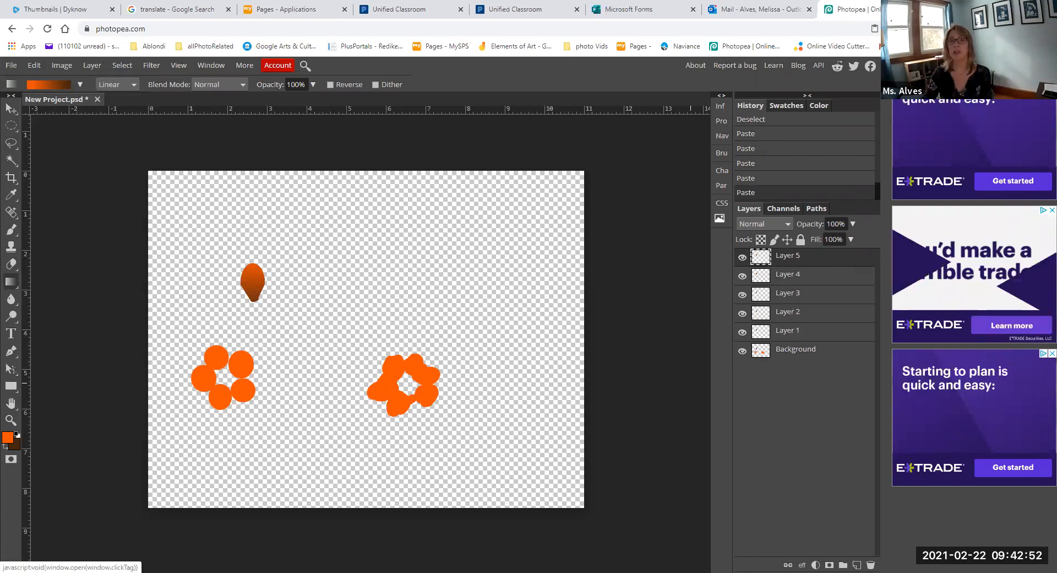
pyautogui.click(11, 107)
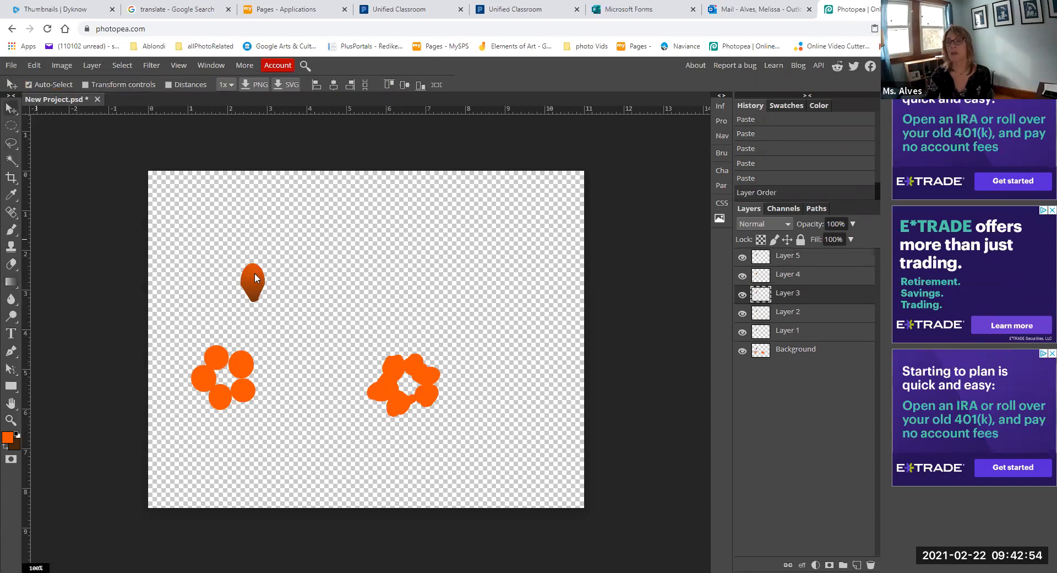
pyautogui.moveTo(261, 281); pyautogui.dragTo(333, 289)
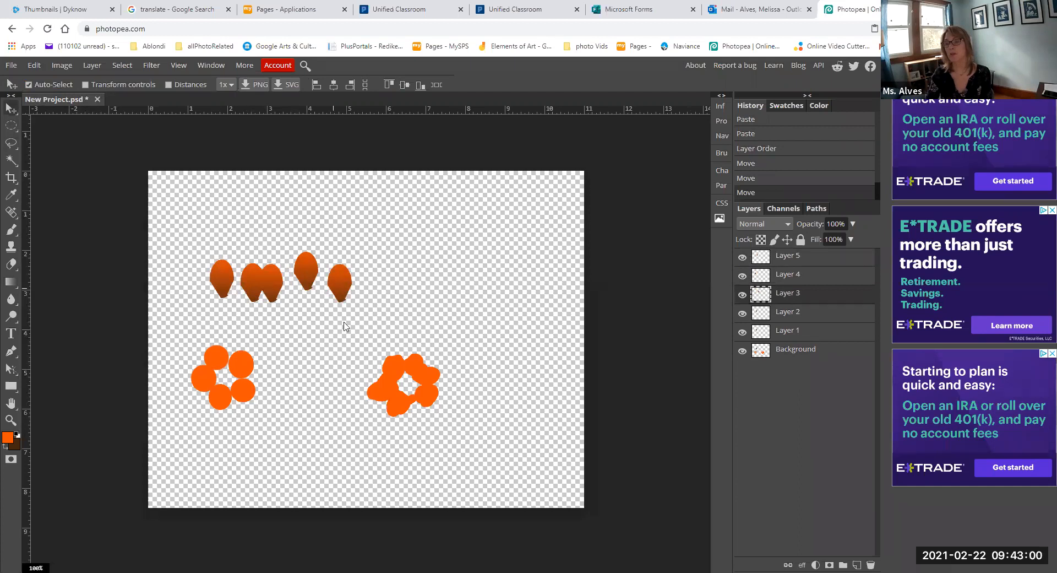
# Rotate the rightmost petal on Layer 2 by 87.9° around its narrow tip with Free Transform.
pyautogui.click(339, 286)
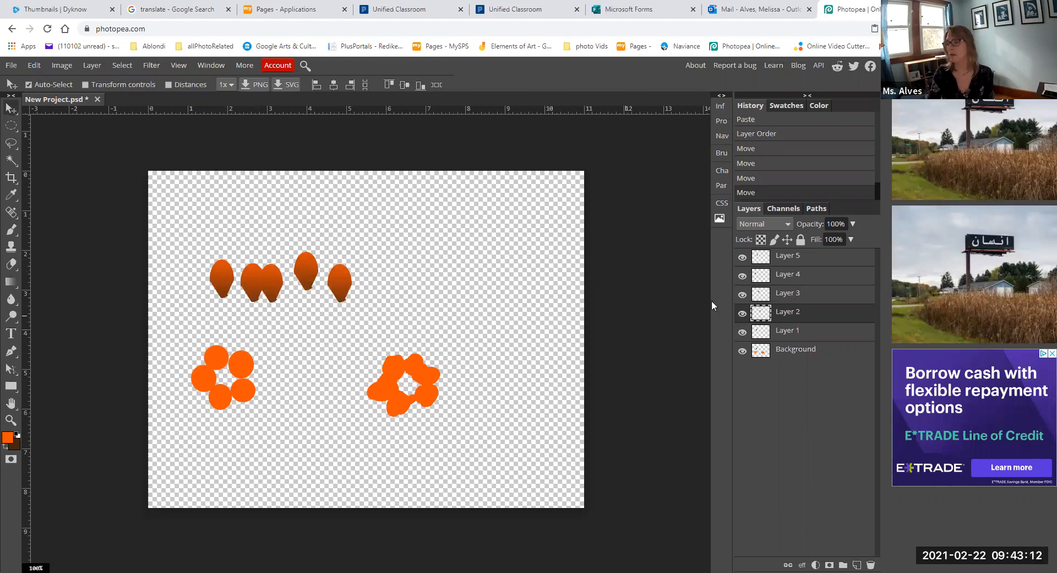
pyautogui.click(34, 65)
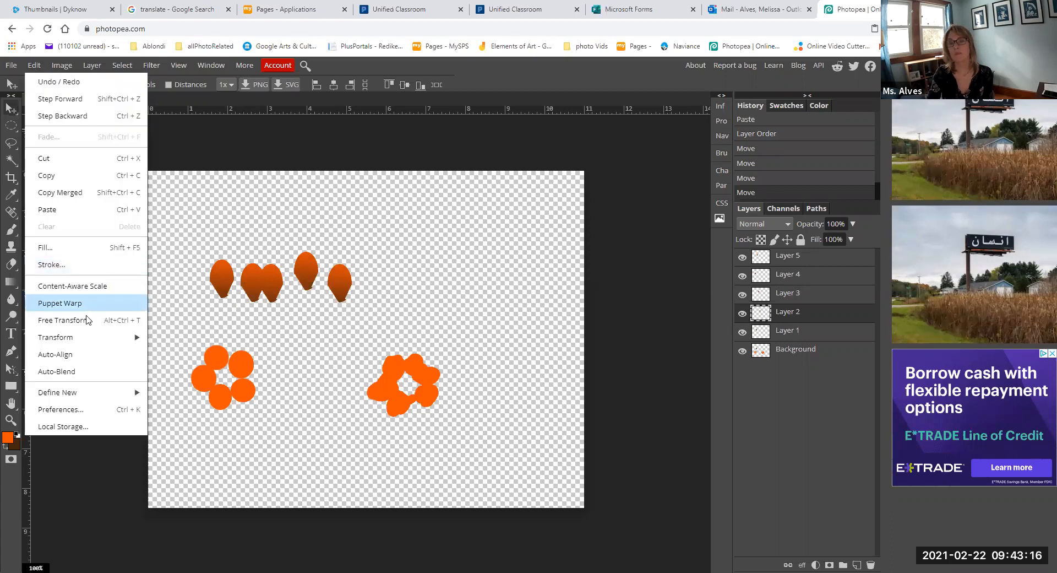
pyautogui.click(63, 320)
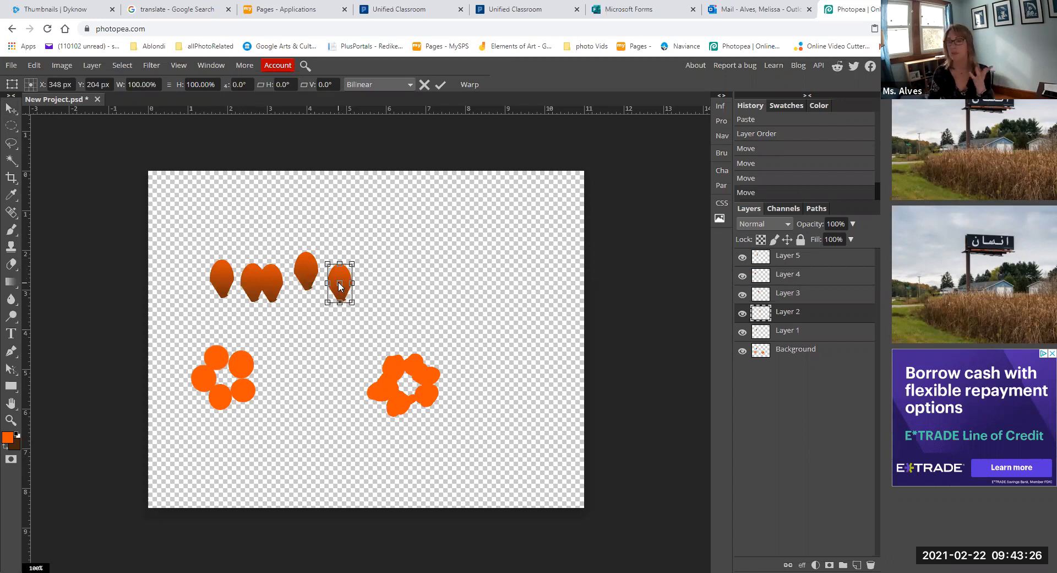
pyautogui.moveTo(340, 285); pyautogui.dragTo(344, 297)
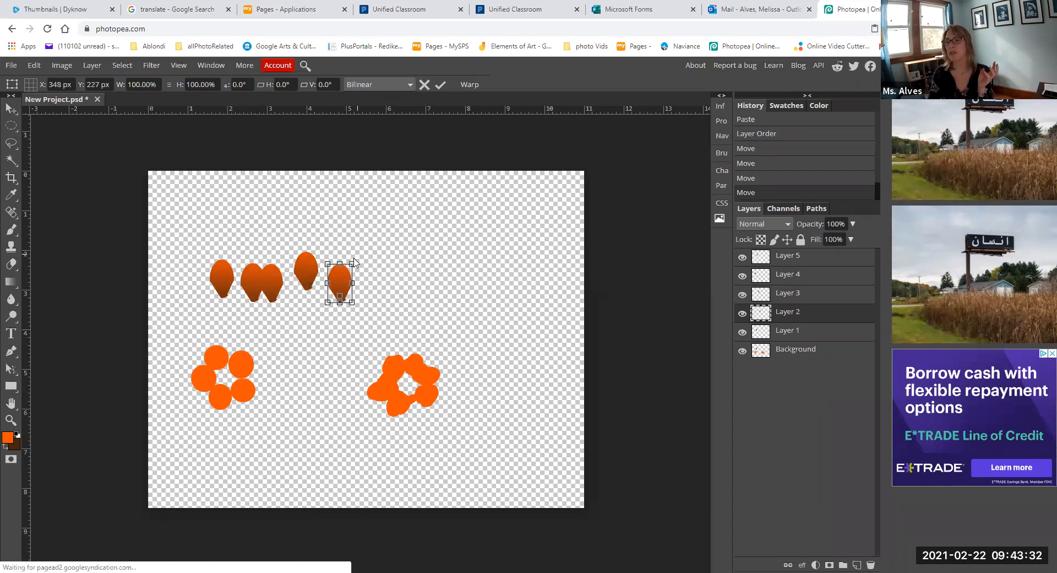
pyautogui.moveTo(352, 257); pyautogui.dragTo(393, 318)
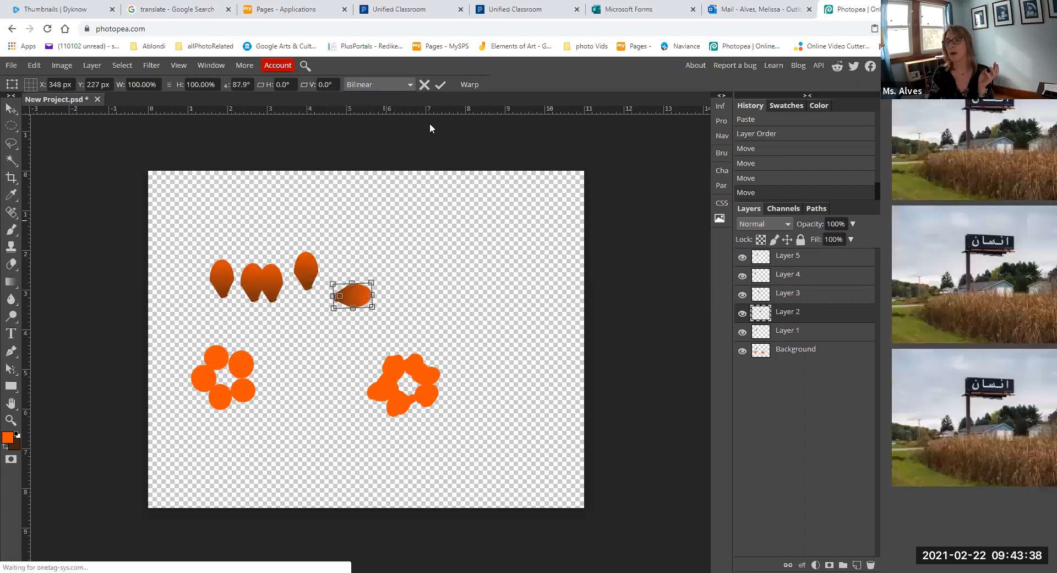
pyautogui.click(439, 84)
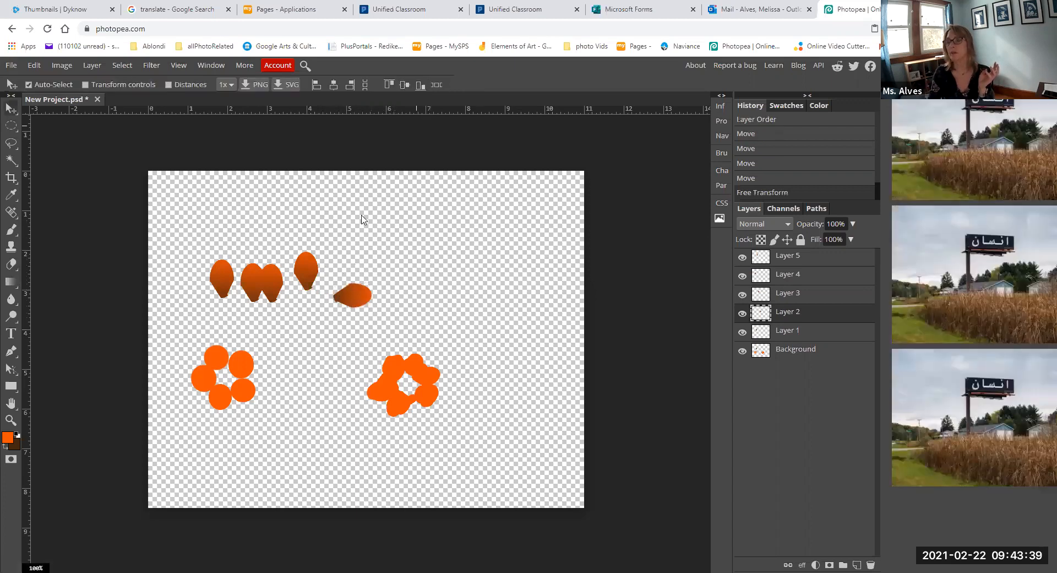
# Rotate the Layer 3 petal by 39.3° around its tip and join it to the rotated petal at X 328 px, Y 224 px.
pyautogui.click(305, 263)
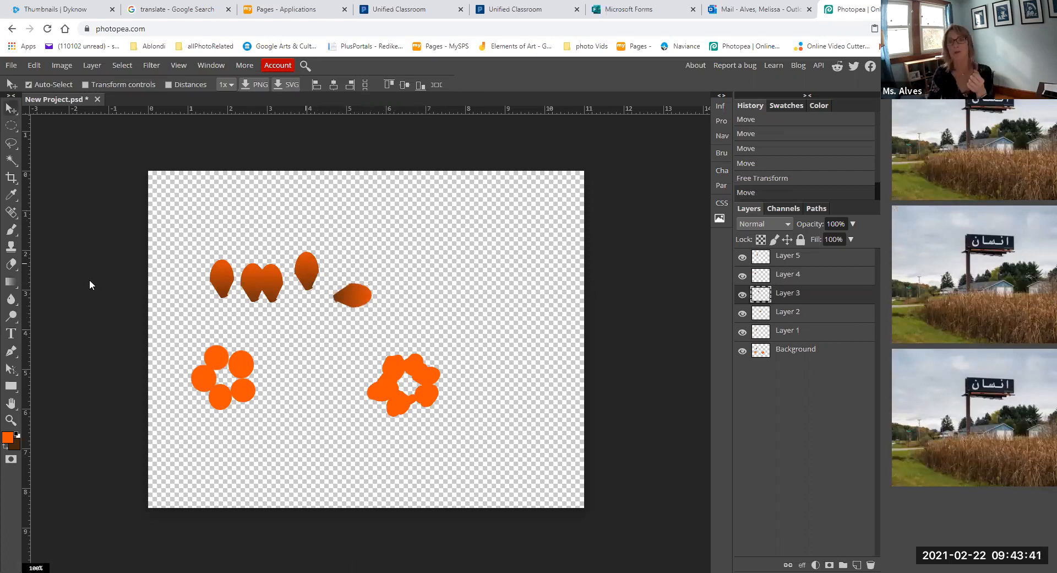
pyautogui.click(29, 84)
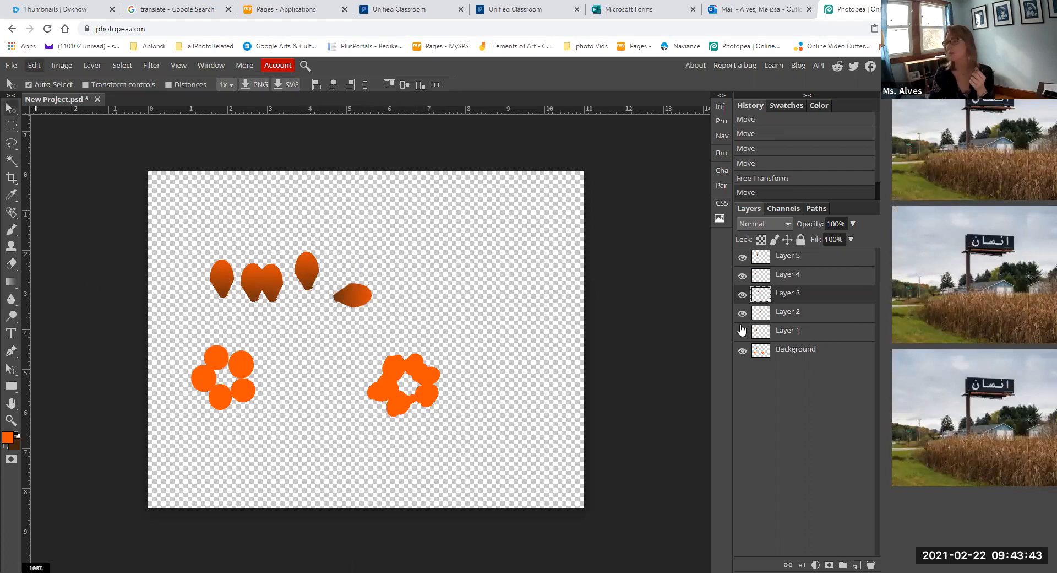
pyautogui.click(742, 276)
pyautogui.click(742, 276)
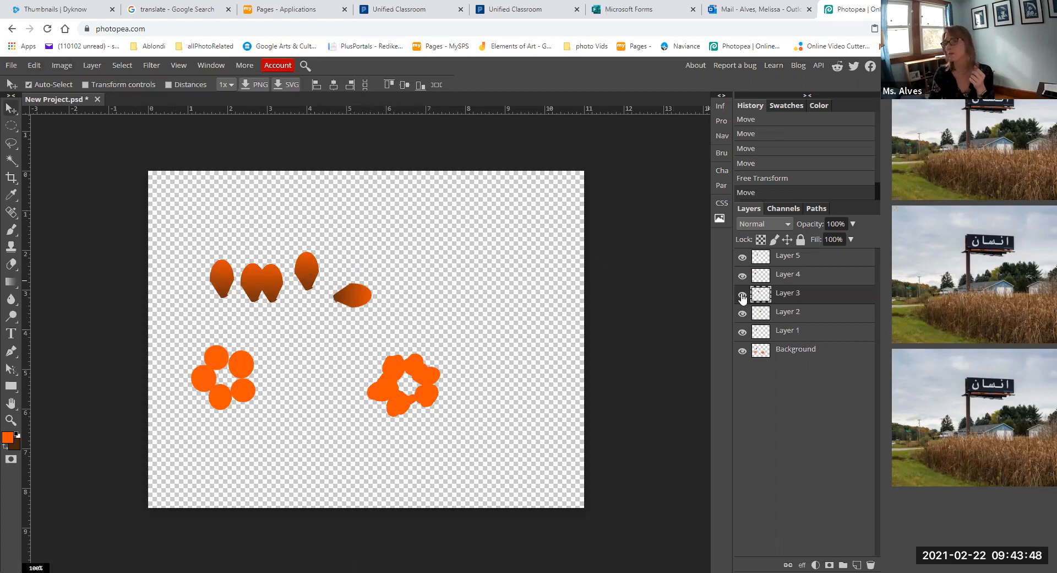
pyautogui.click(34, 65)
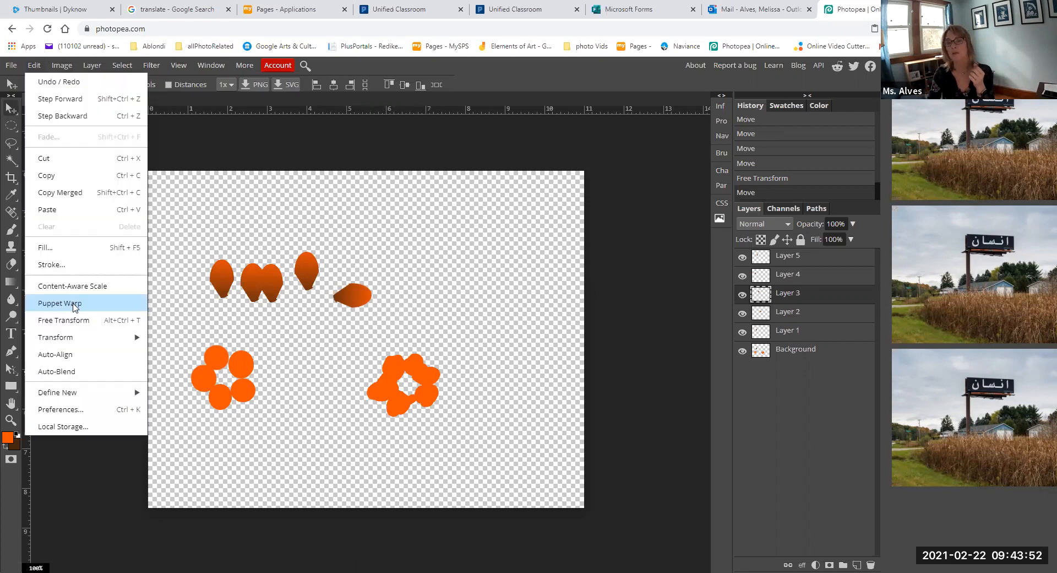
pyautogui.hotkey('ctrl', 'alt', 't')
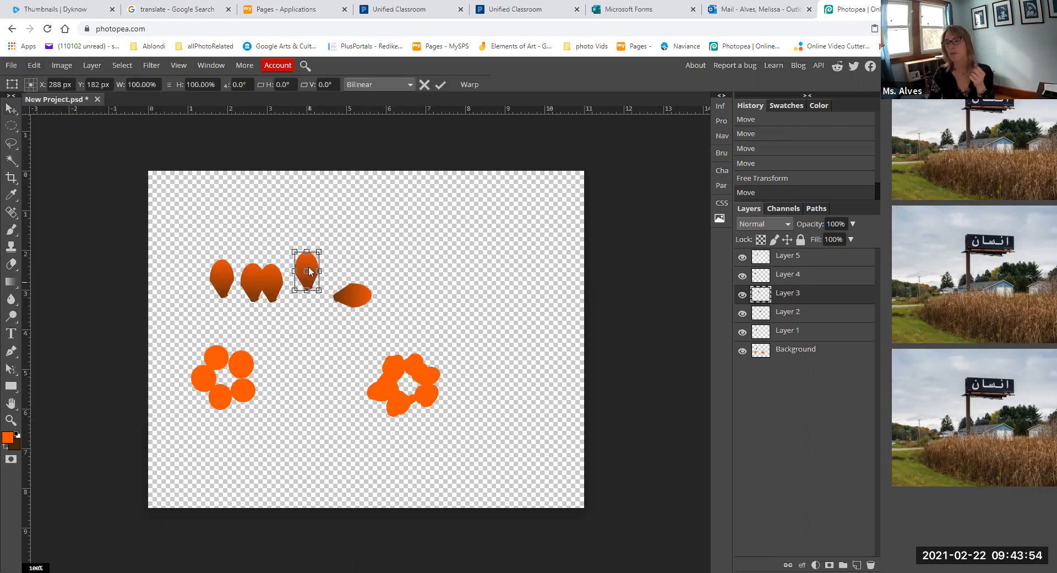
pyautogui.moveTo(306, 268); pyautogui.dragTo(306, 290)
pyautogui.moveTo(322, 245); pyautogui.dragTo(341, 278)
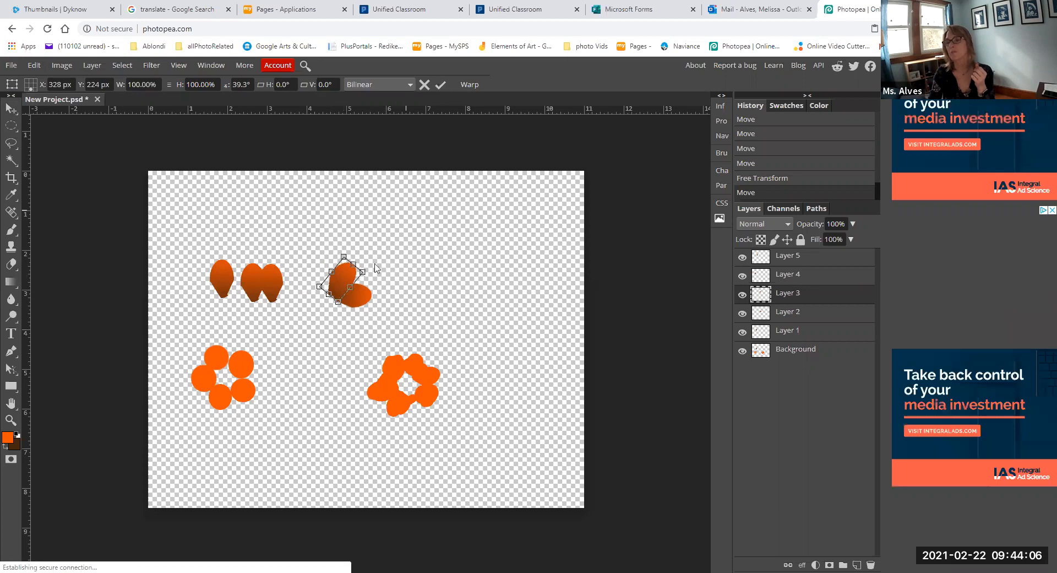
pyautogui.press('Return')
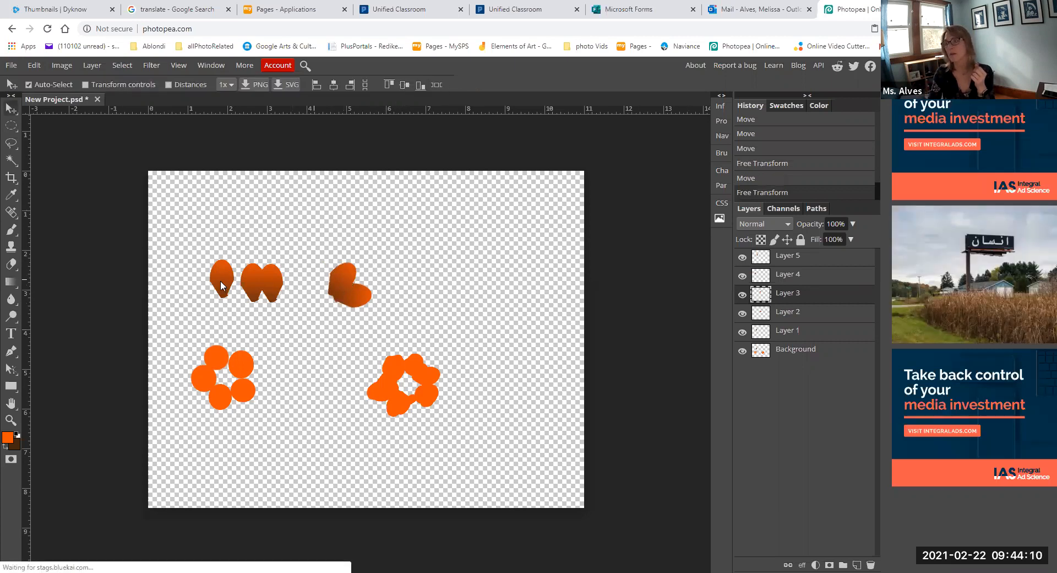
# Move the Layer 4 petal beside the joined petals and rotate the Layer 5 petal by -61.0° around its tip at X 329 px, Y 230 px.
pyautogui.moveTo(220, 282); pyautogui.dragTo(325, 278)
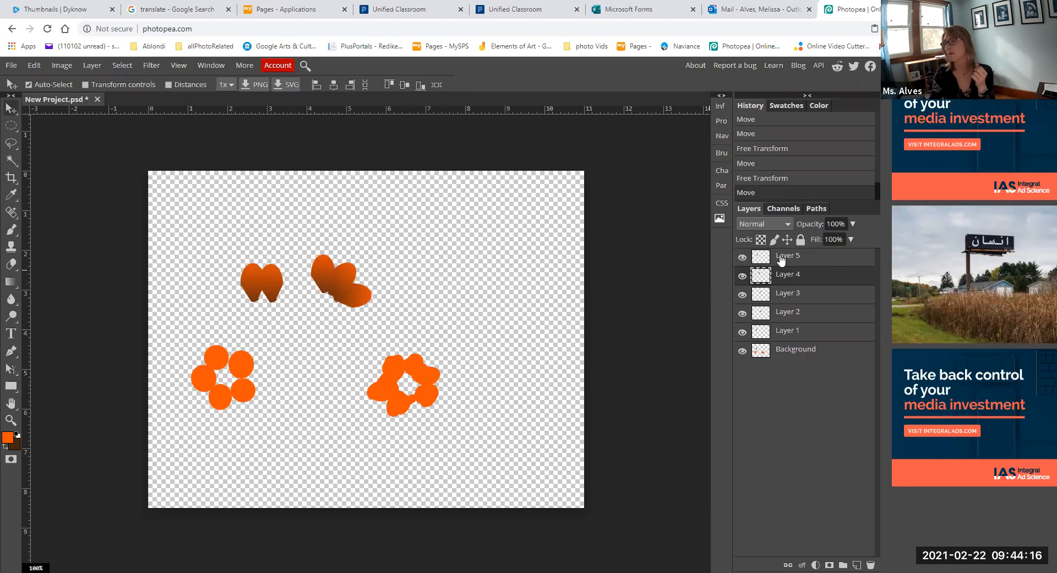
pyautogui.click(280, 289)
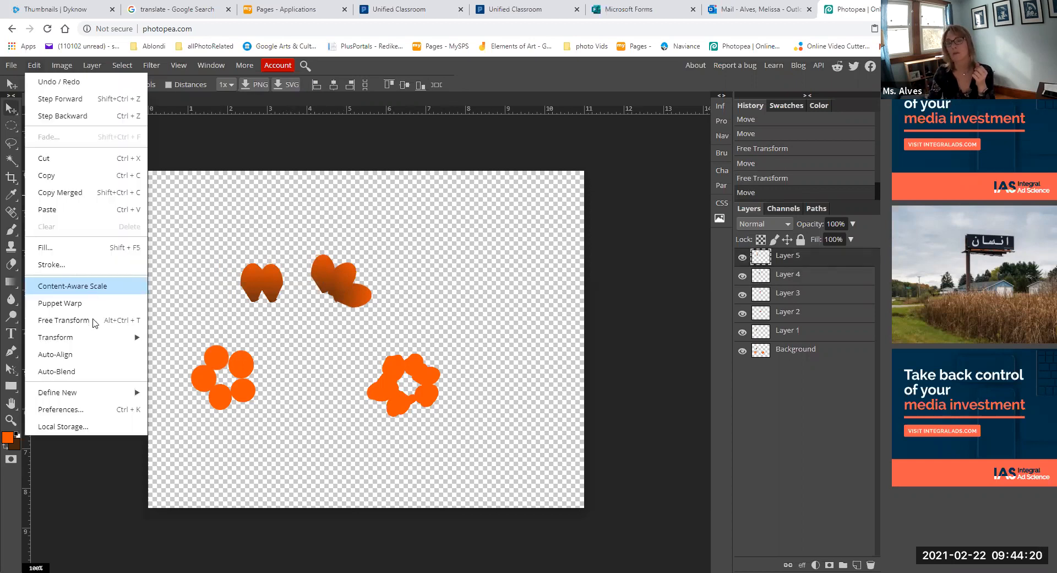
pyautogui.click(130, 318)
pyautogui.moveTo(270, 283); pyautogui.dragTo(271, 302)
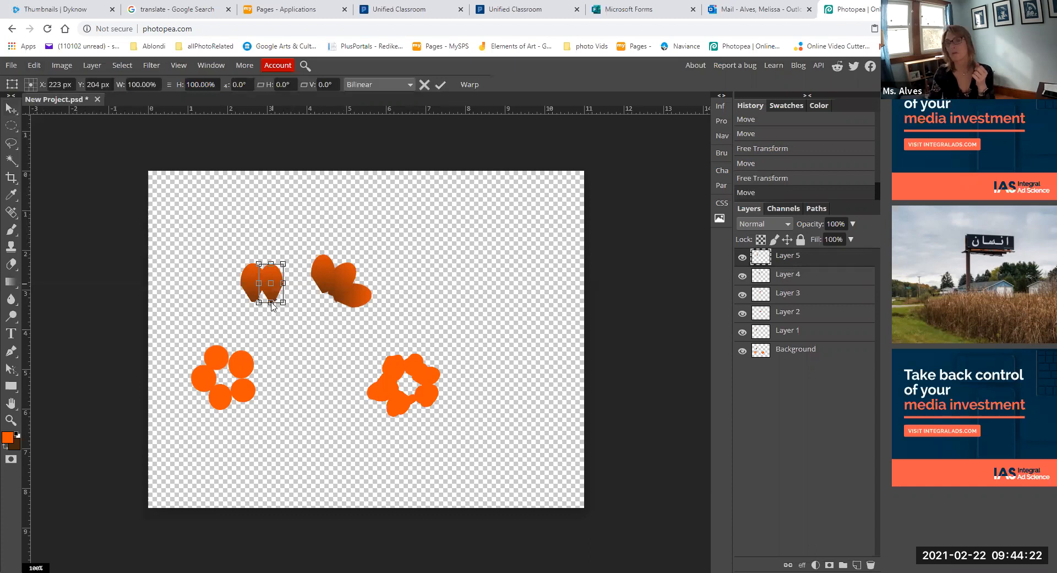
pyautogui.moveTo(255, 263); pyautogui.dragTo(318, 286)
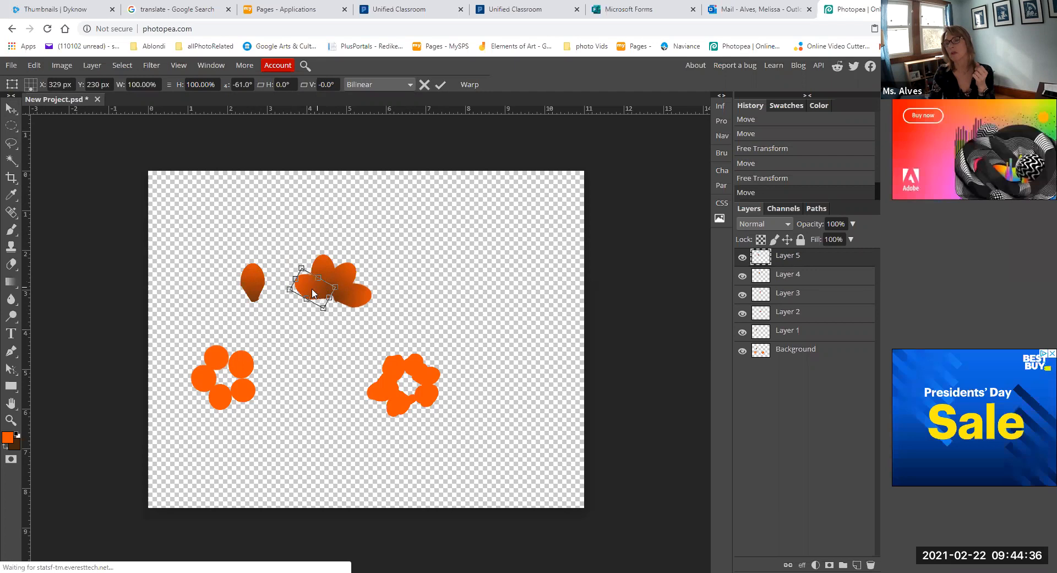
# Toggle the visibility of individual petal layers to identify their petals, and hide the Background layer.
pyautogui.click(742, 333)
pyautogui.click(741, 333)
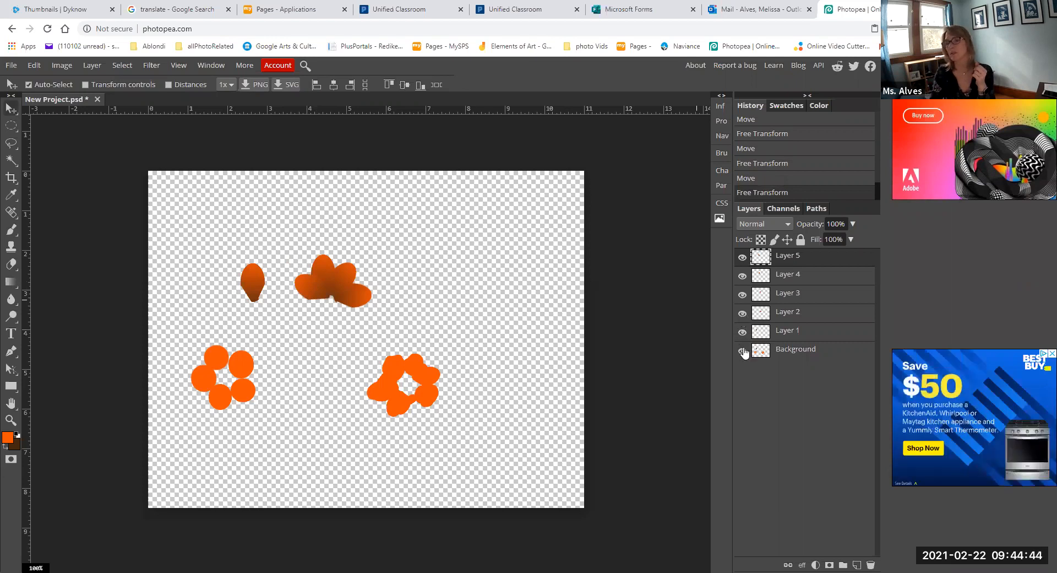
pyautogui.click(741, 257)
pyautogui.click(741, 257)
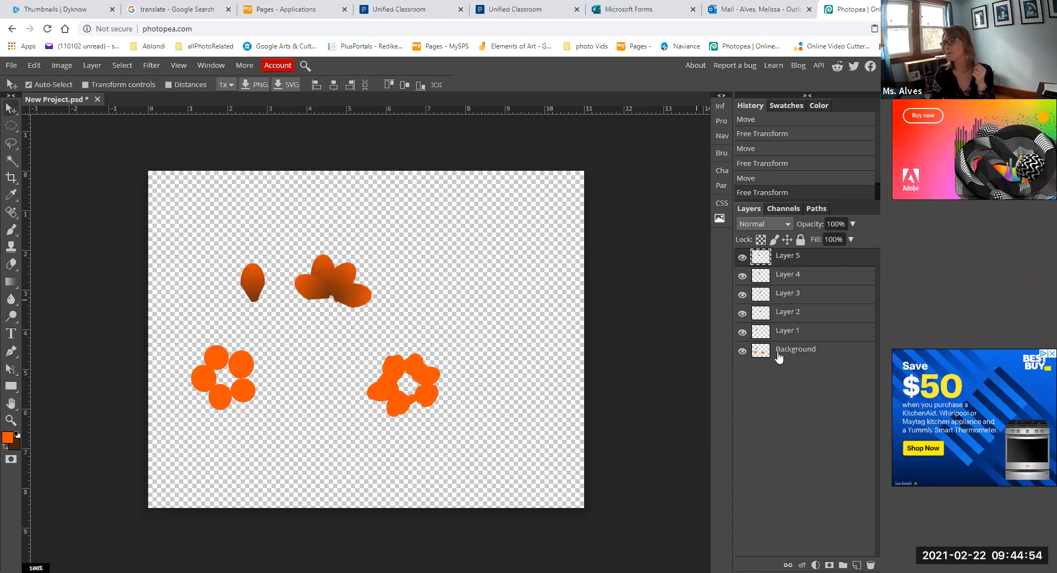
pyautogui.click(743, 354)
pyautogui.click(742, 351)
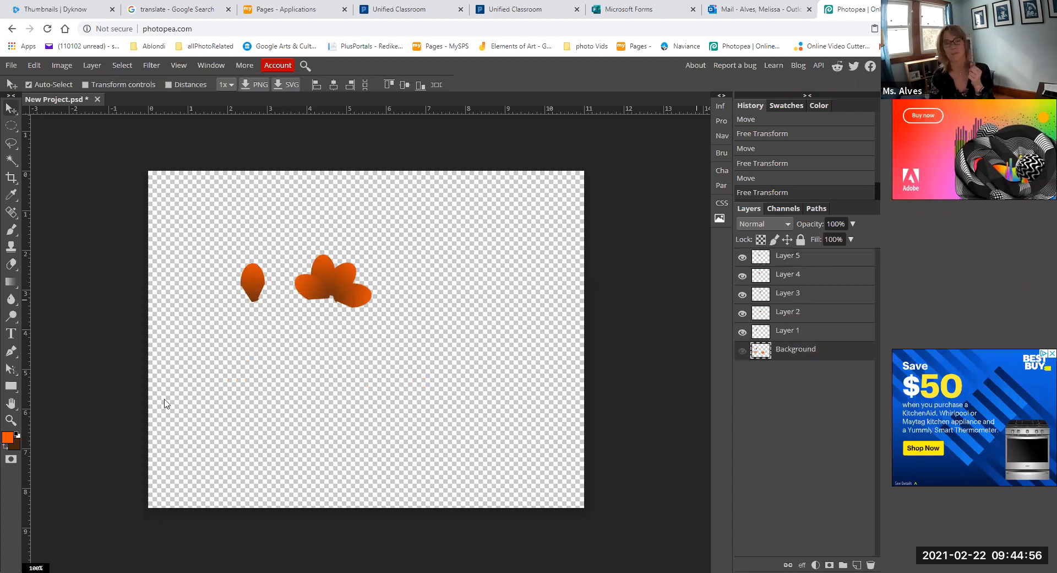
# Show the Background layer and toggle the visibility of Layers 3, 4 and 5 one by one to identify their petals.
pyautogui.click(742, 351)
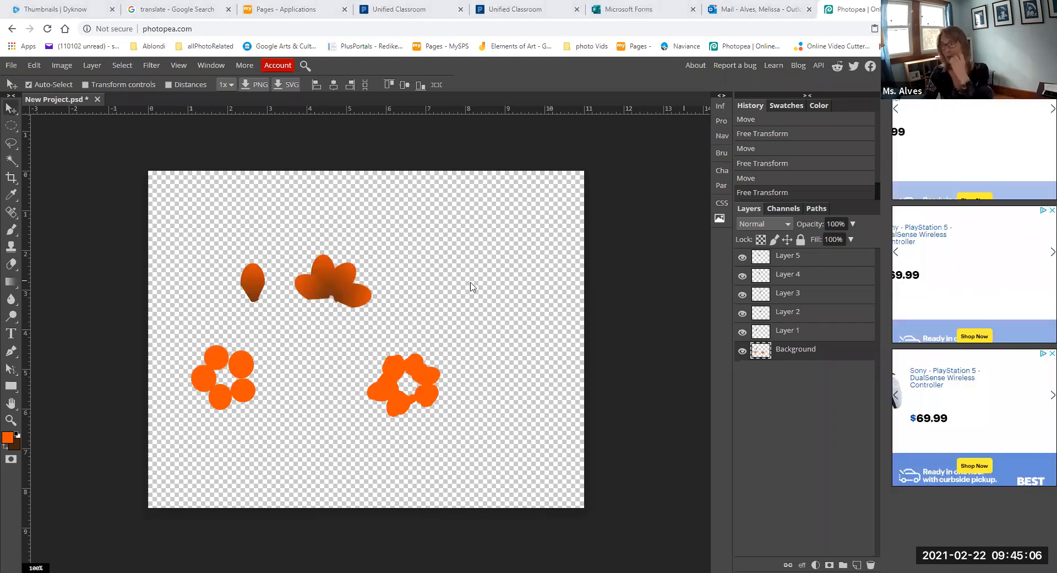
pyautogui.click(759, 332)
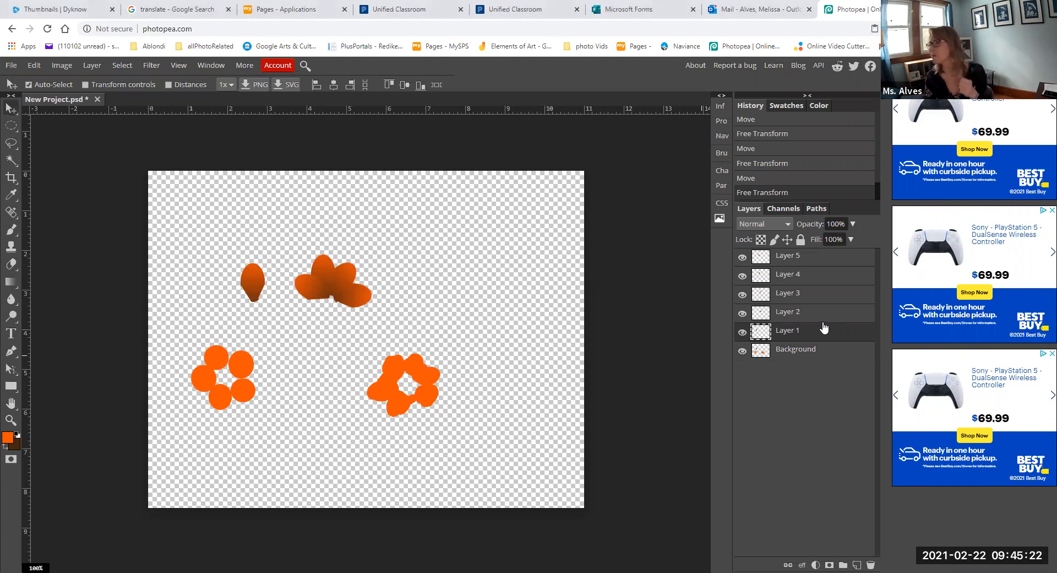
pyautogui.click(742, 294)
pyautogui.click(742, 295)
pyautogui.click(742, 276)
pyautogui.click(742, 276)
pyautogui.click(742, 257)
pyautogui.click(742, 257)
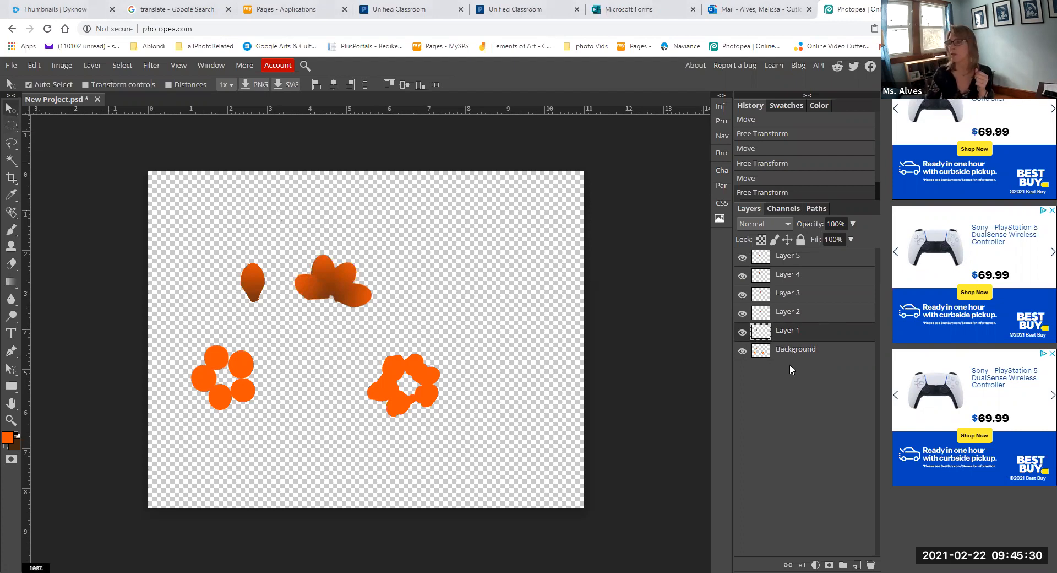
# Merge Layers 1 through 5 into a single petal layer, keeping the Background layer separate.
pyautogui.click(833, 256)
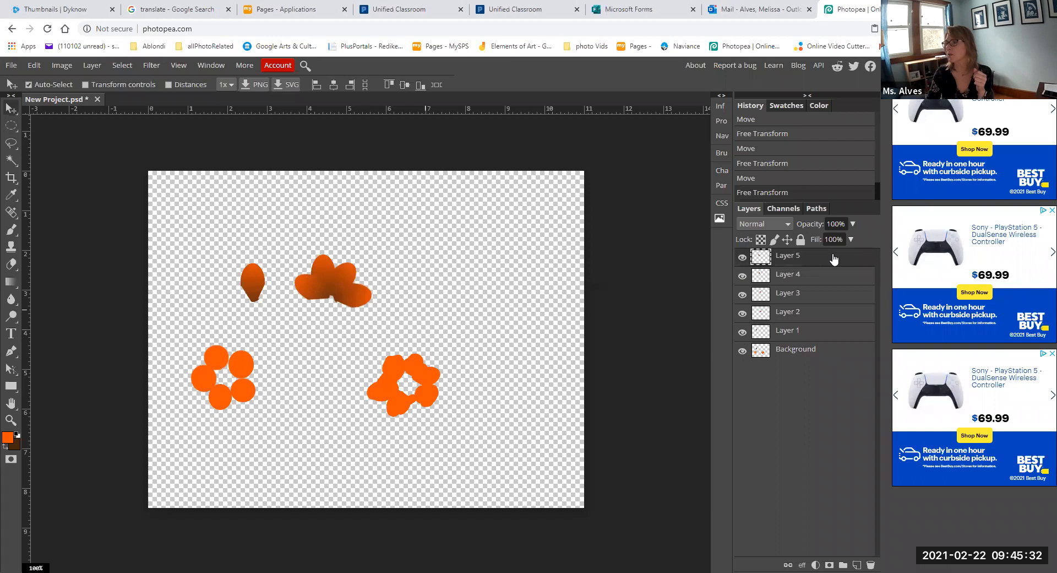
pyautogui.rightClick(833, 258)
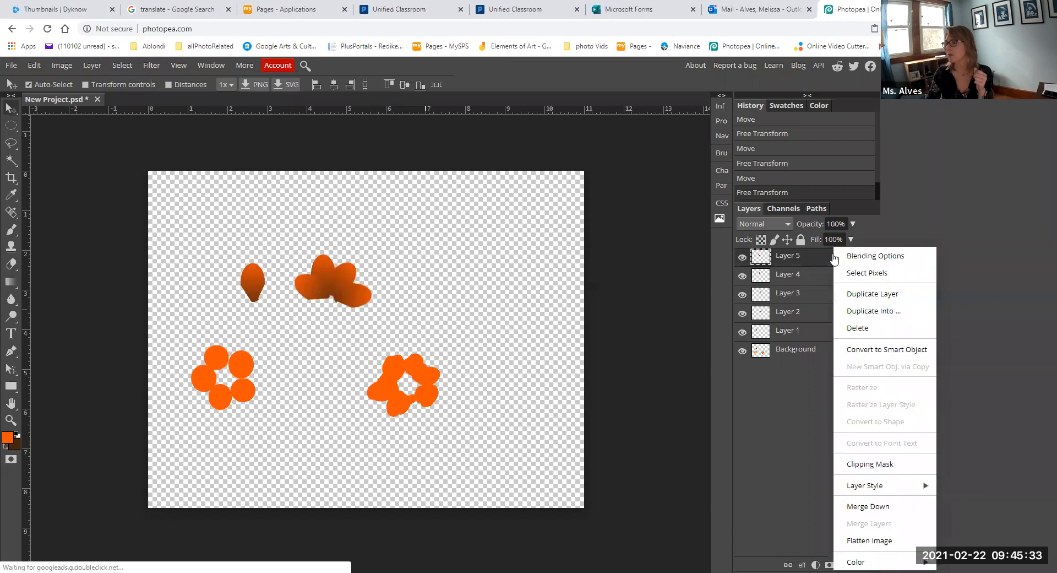
pyautogui.click(939, 368)
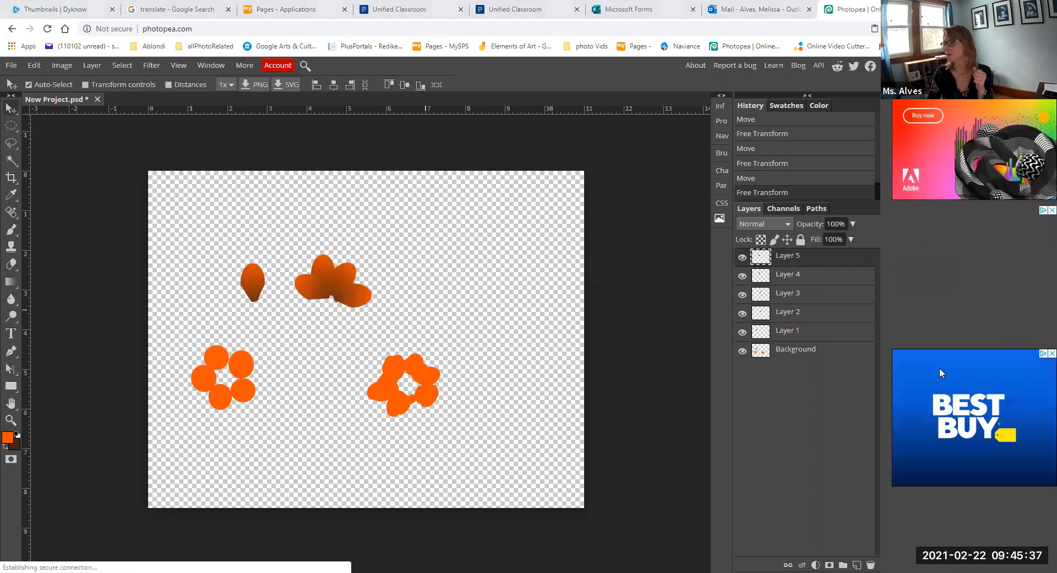
pyautogui.click(836, 332)
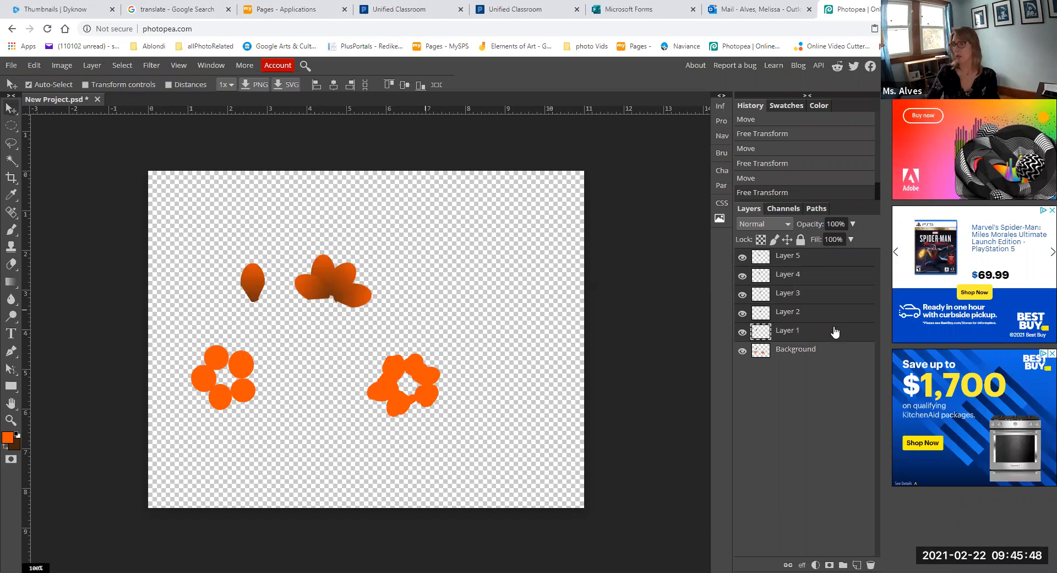
pyautogui.rightClick(882, 398)
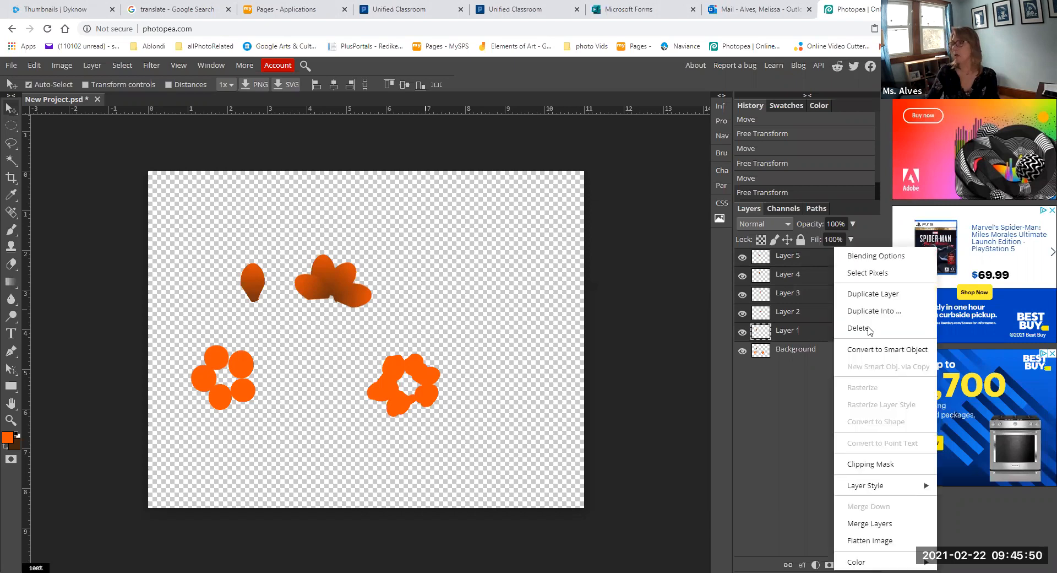
pyautogui.click(893, 522)
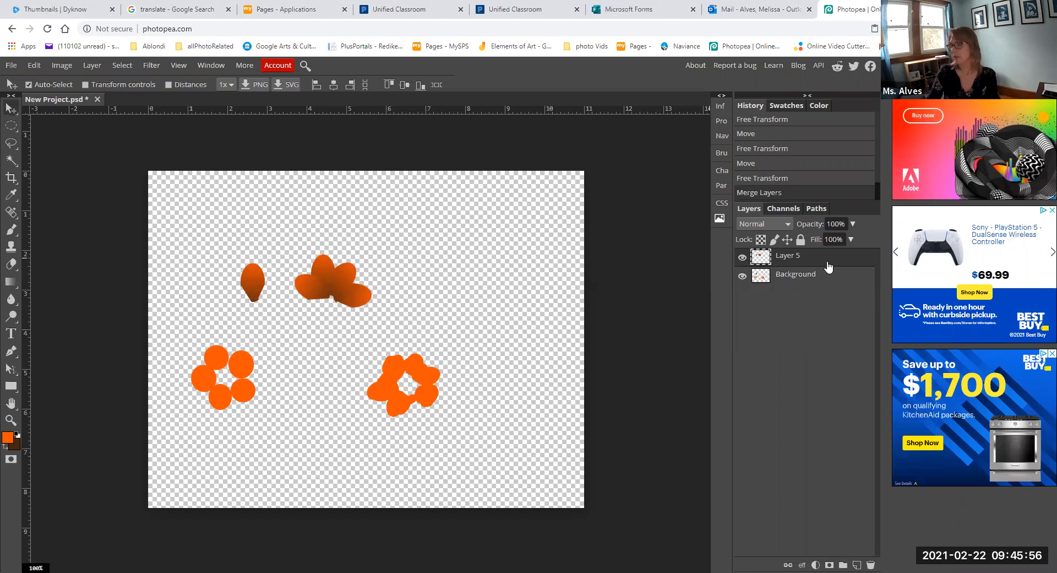
# Complete the gradient flower with a vertically flipped duplicate of the merged petal layer, placed directly below the upper half.
pyautogui.hotkey('ctrl', 'j')
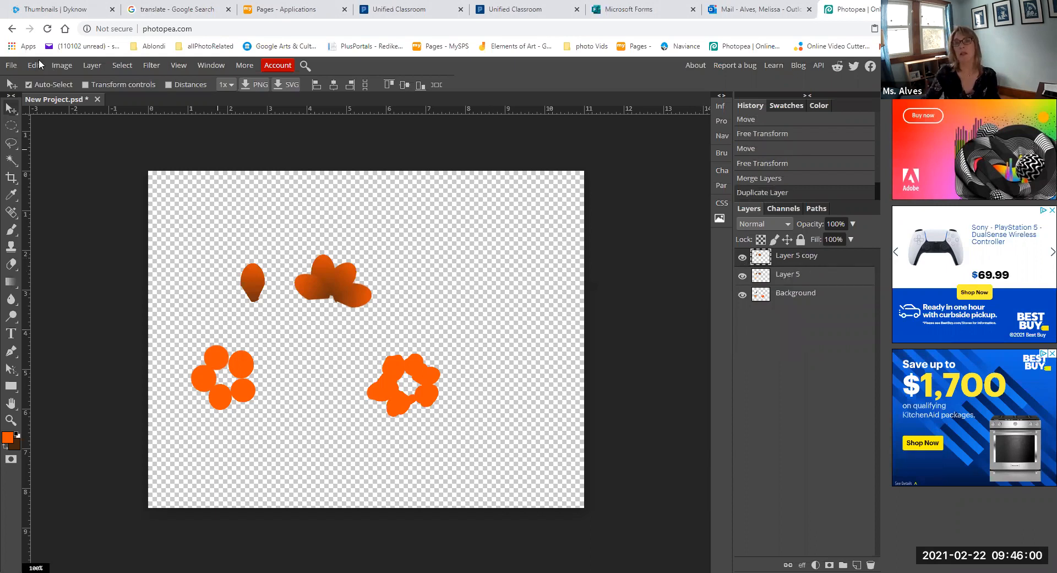
pyautogui.click(37, 64)
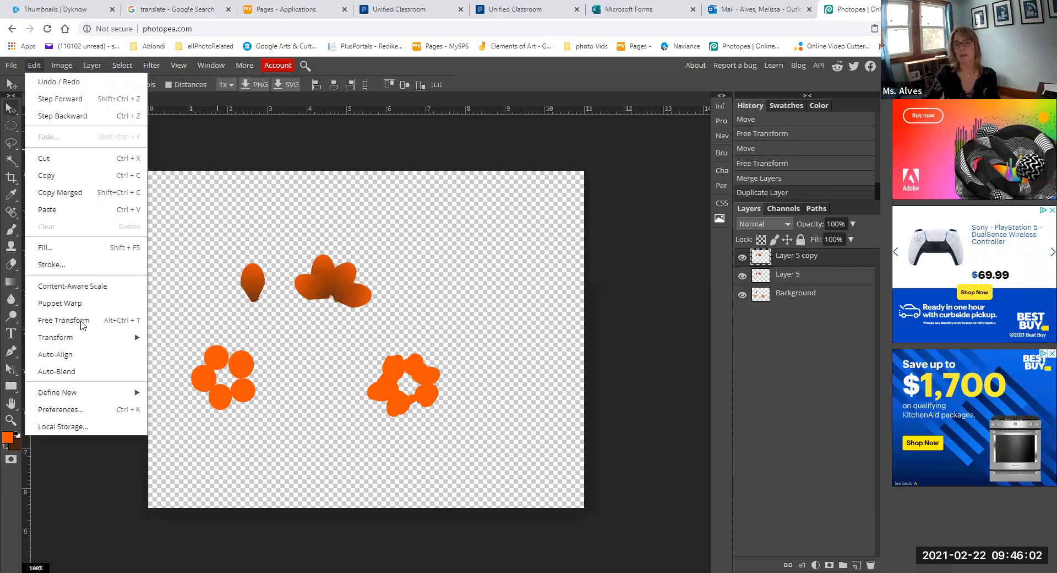
pyautogui.moveTo(83, 341)
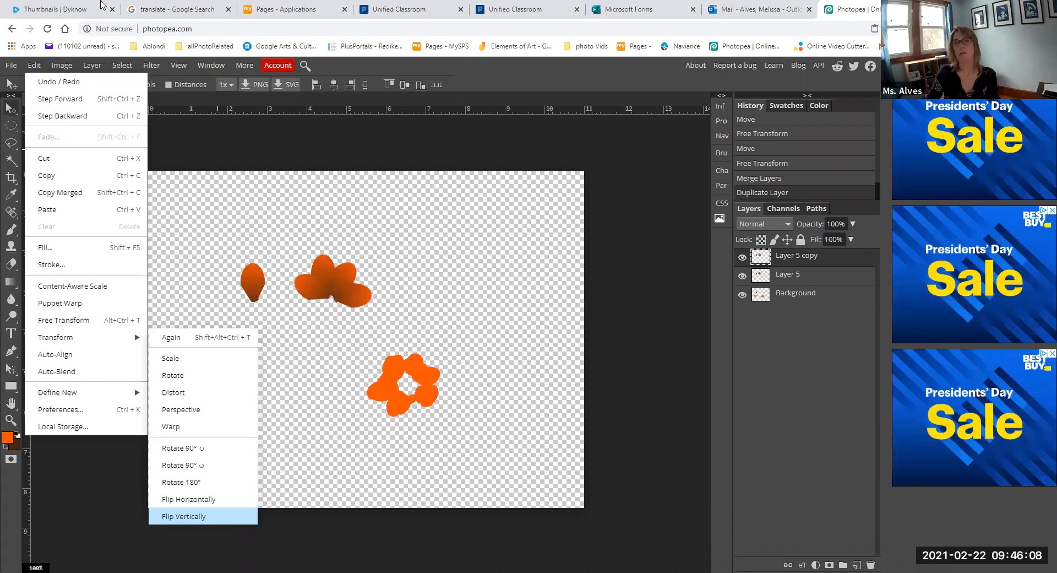
pyautogui.click(207, 517)
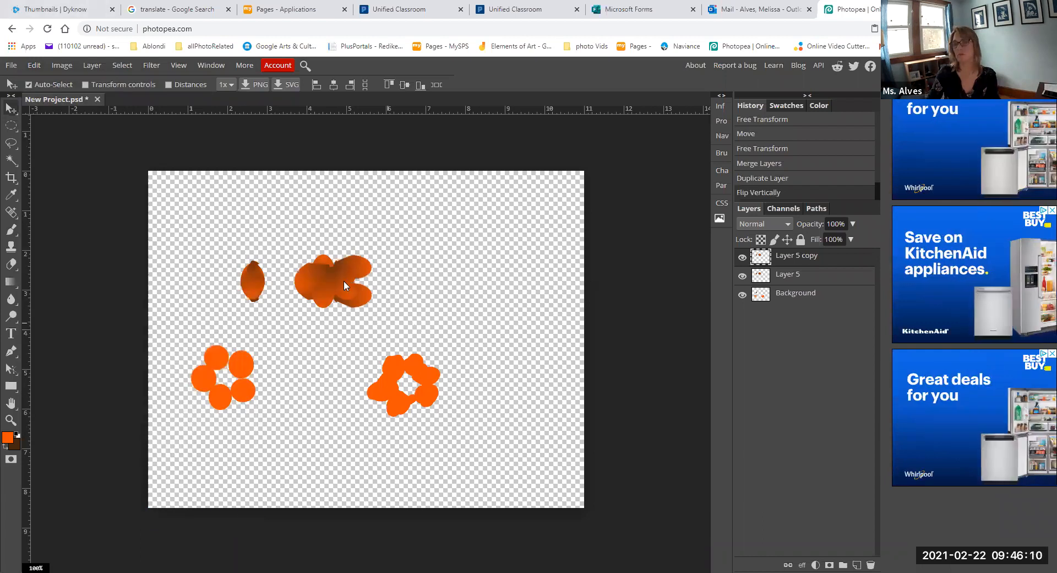
pyautogui.moveTo(346, 281); pyautogui.dragTo(344, 307)
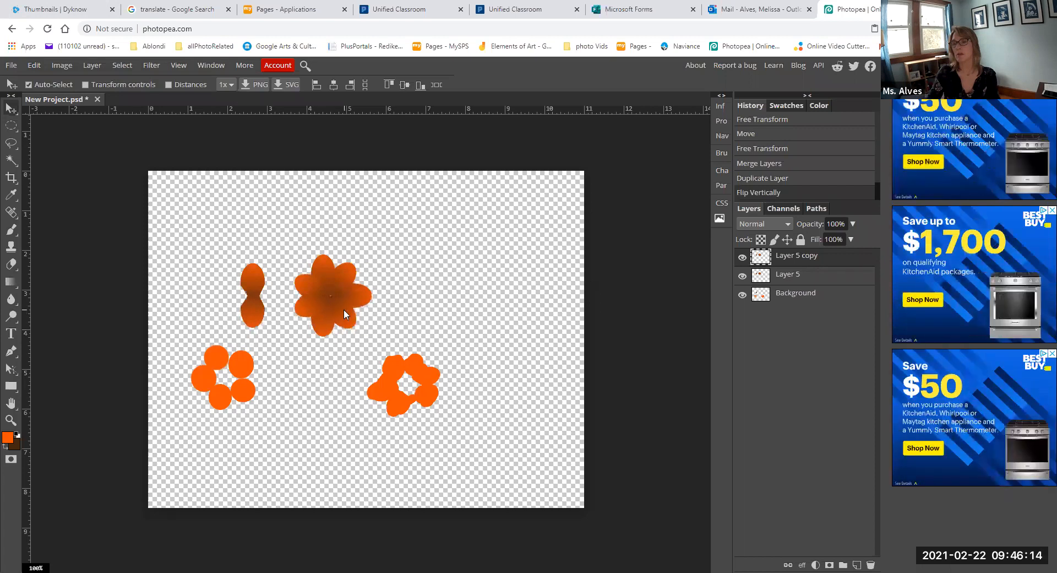
pyautogui.click(474, 237)
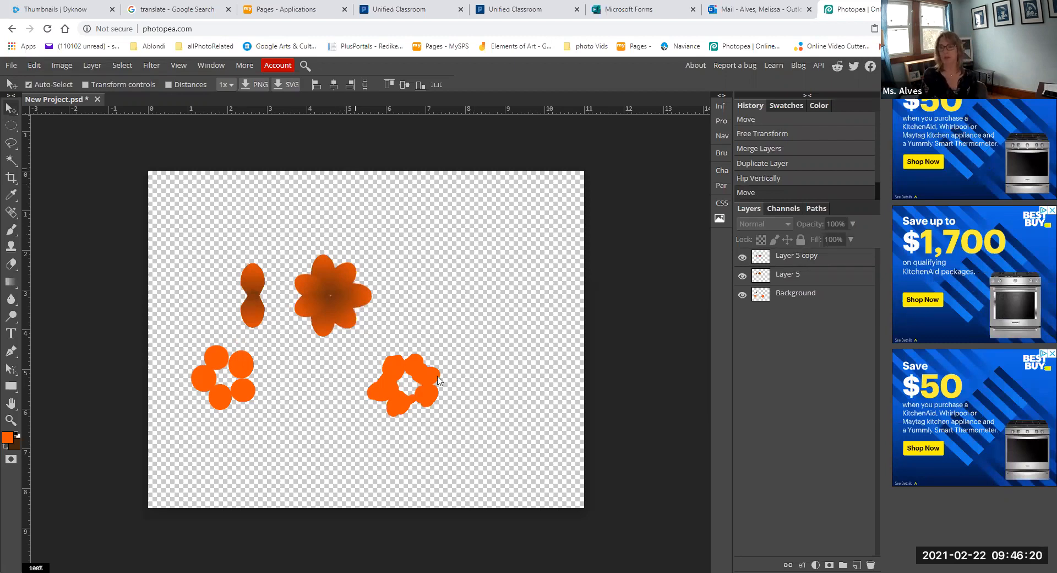
# Shift the Background artwork slightly up and left, and outline a cloud with overlapping elliptical selections in the canvas's upper right area.
pyautogui.moveTo(462, 345); pyautogui.dragTo(383, 362)
pyautogui.click(11, 126)
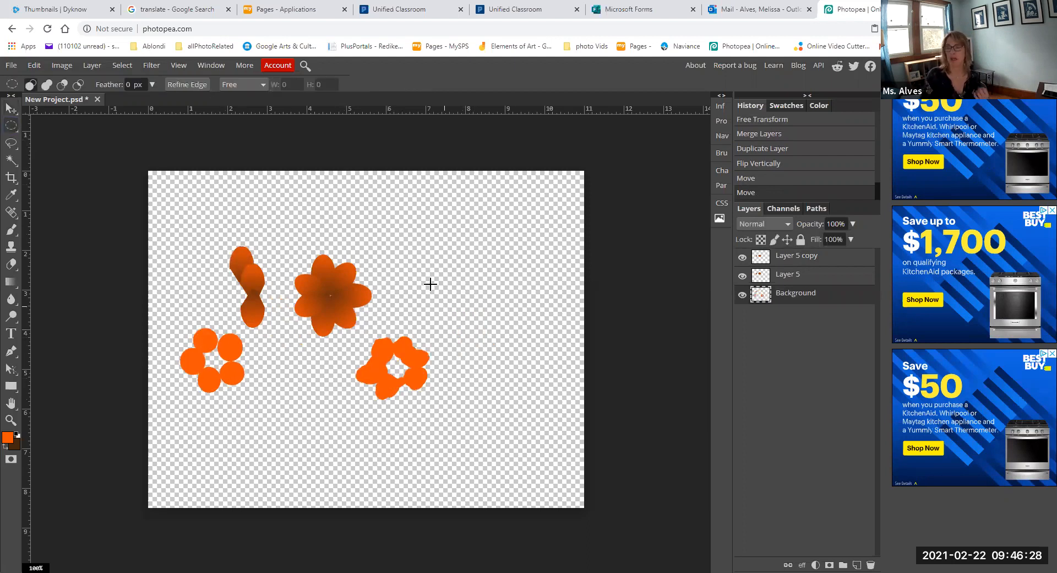
pyautogui.moveTo(408, 217); pyautogui.dragTo(542, 257)
pyautogui.moveTo(476, 235); pyautogui.dragTo(507, 278)
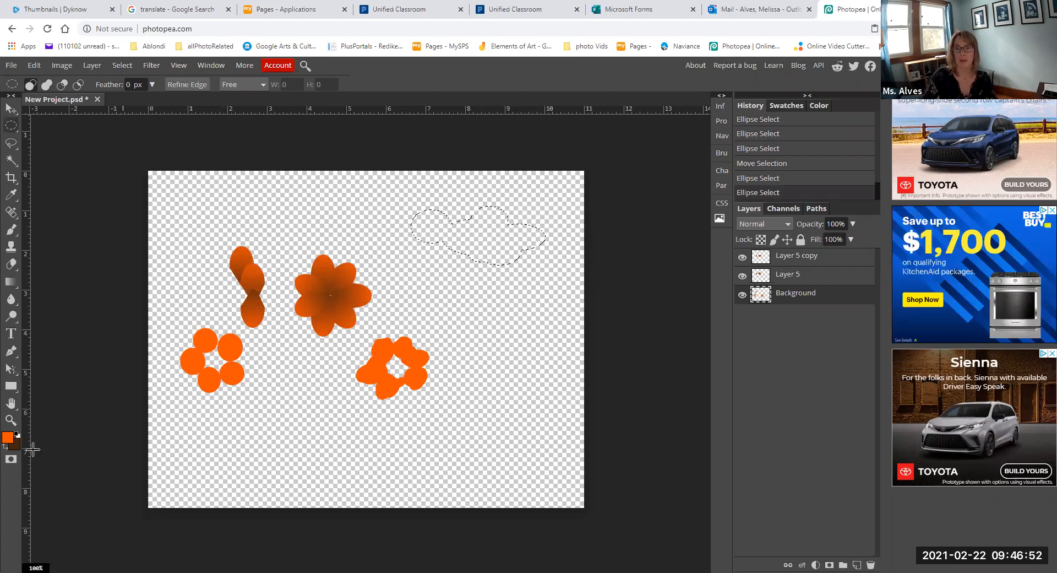
# Set the foreground colour to white and fill the cloud selection with it at 100% opacity, keeping the selection active.
pyautogui.click(6, 446)
pyautogui.press('x')
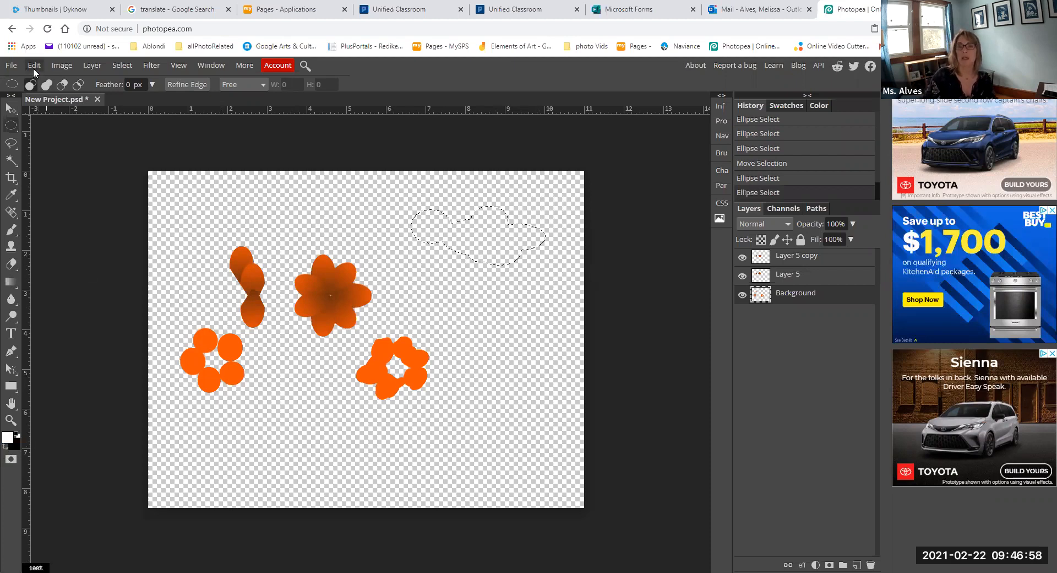
pyautogui.click(34, 66)
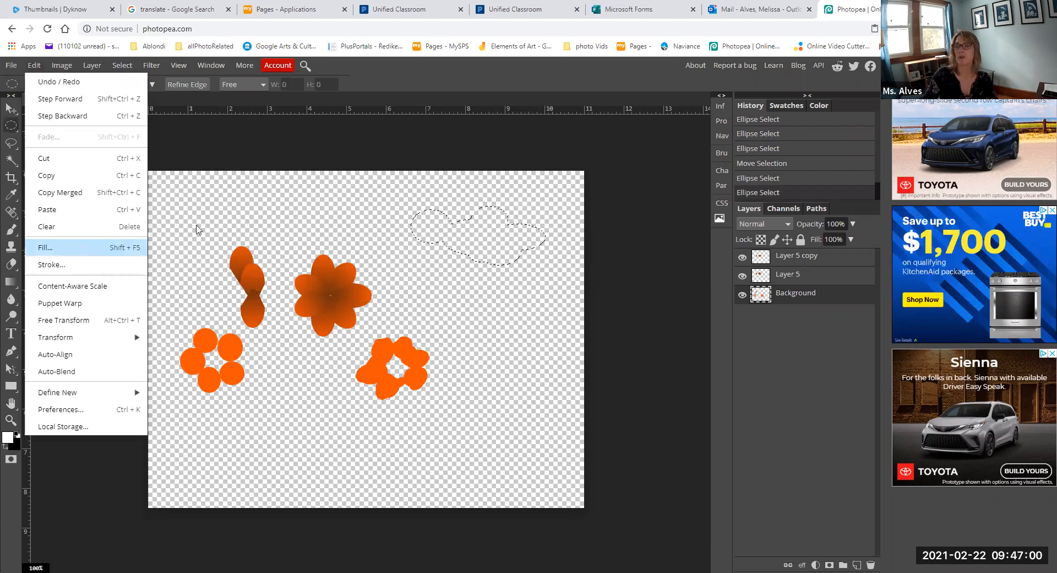
pyautogui.click(76, 246)
pyautogui.click(218, 241)
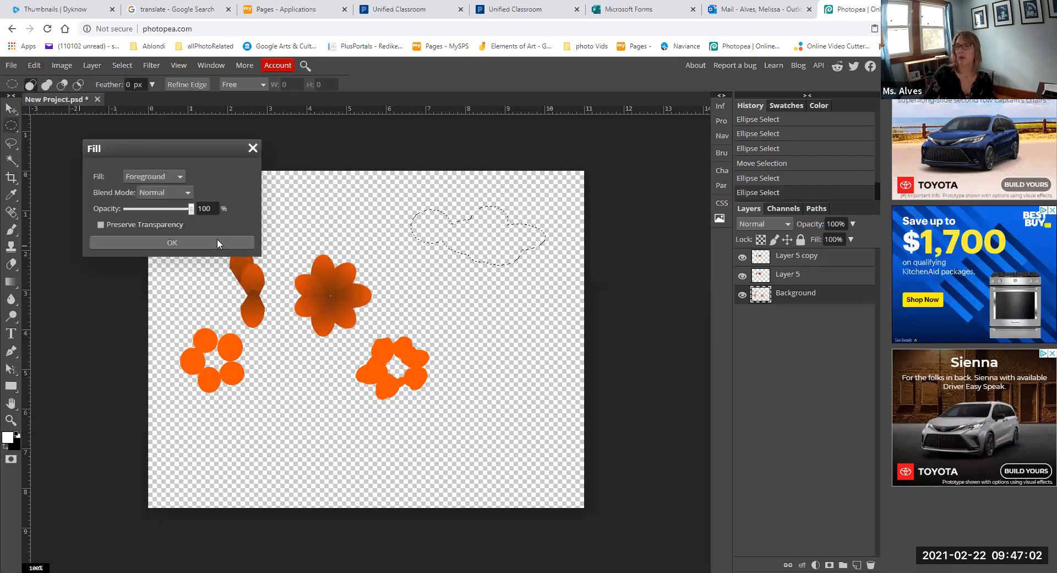
pyautogui.click(327, 205)
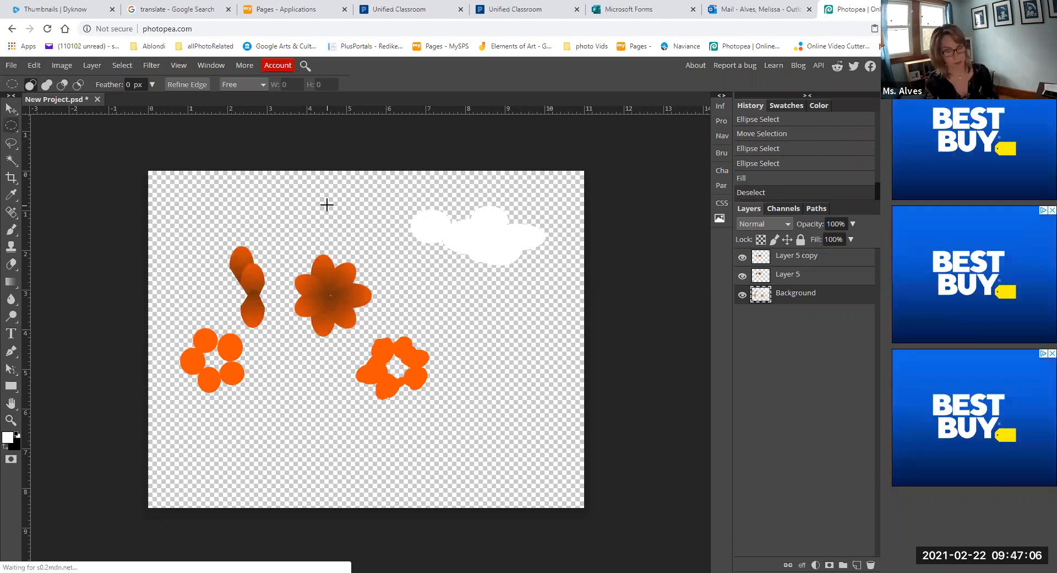
pyautogui.hotkey('ctrl', 'z')
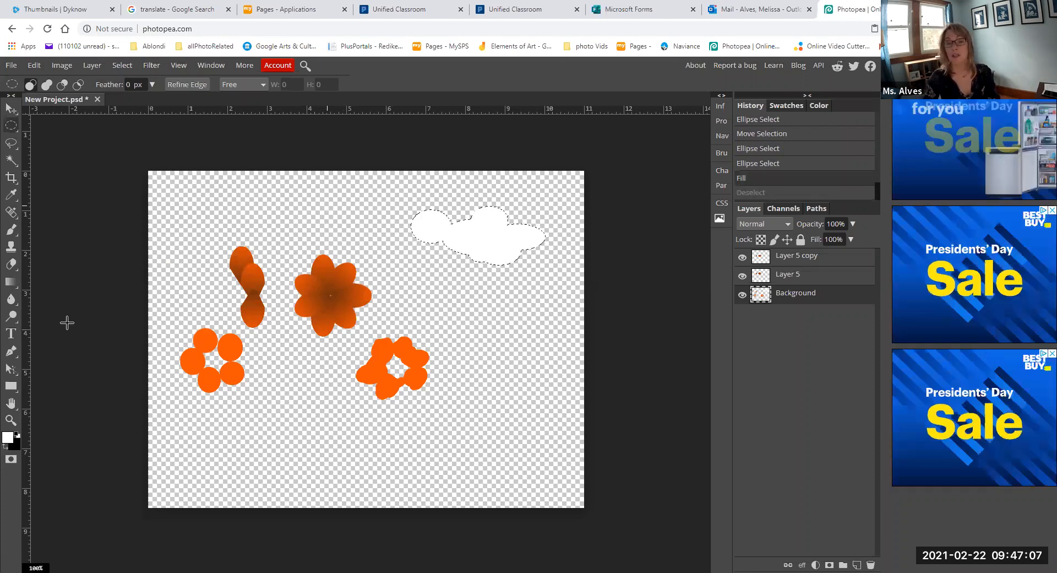
# Set the foreground colour to light grey cbc8c6 and the Brush tool's blend mode to Dissolve.
pyautogui.click(8, 437)
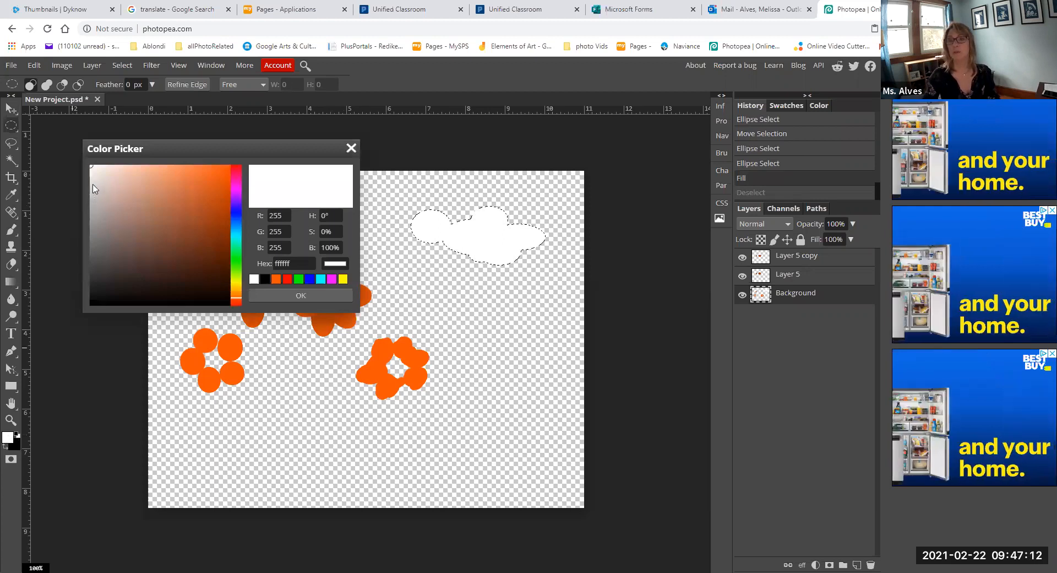
pyautogui.click(94, 194)
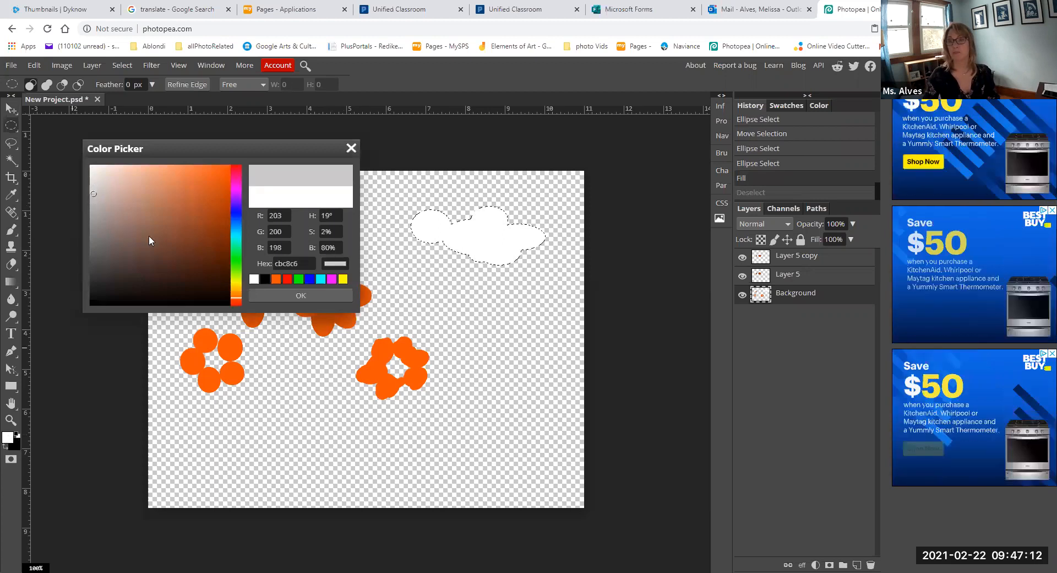
pyautogui.click(301, 295)
pyautogui.click(11, 229)
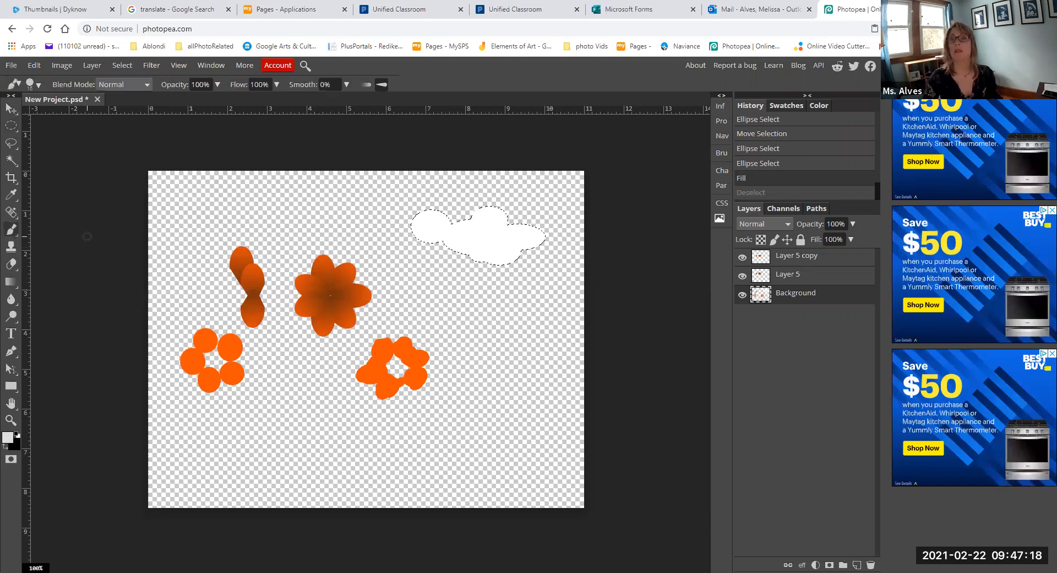
pyautogui.click(148, 85)
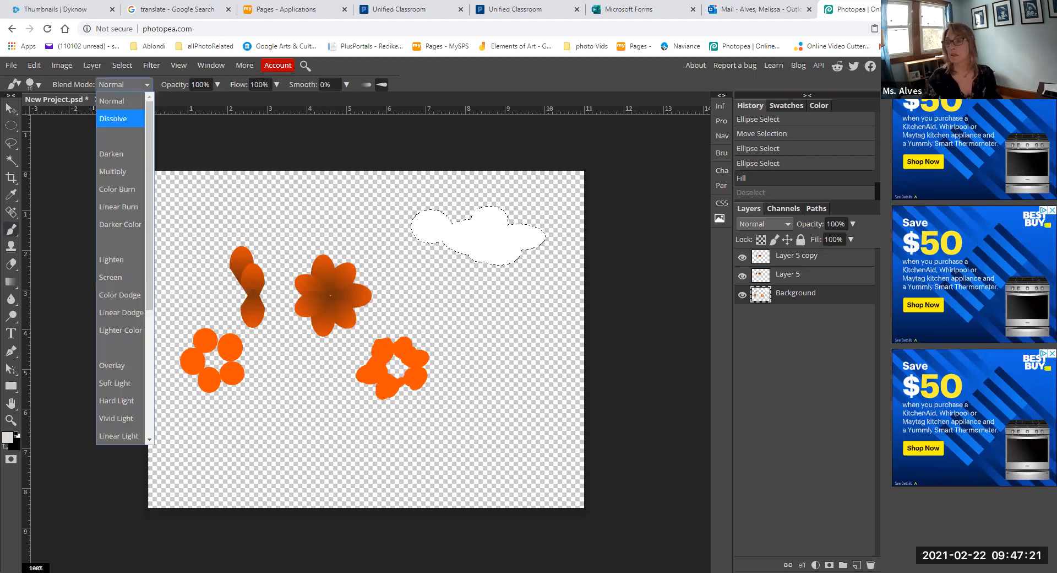
pyautogui.click(118, 118)
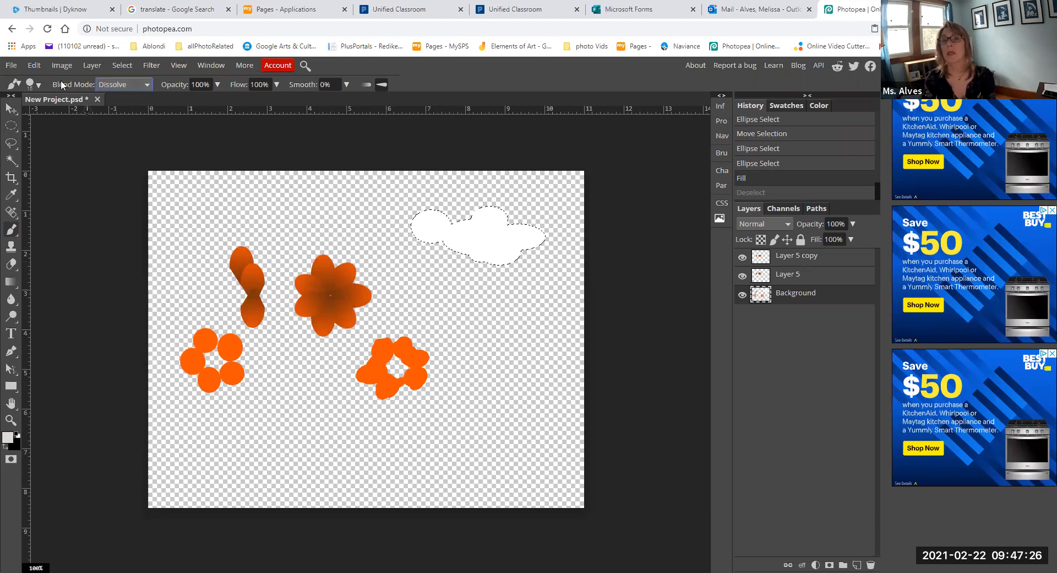
# Try shading the selected cloud with a greatly enlarged light grey brush, and undo the stroke.
pyautogui.rightClick(79, 122)
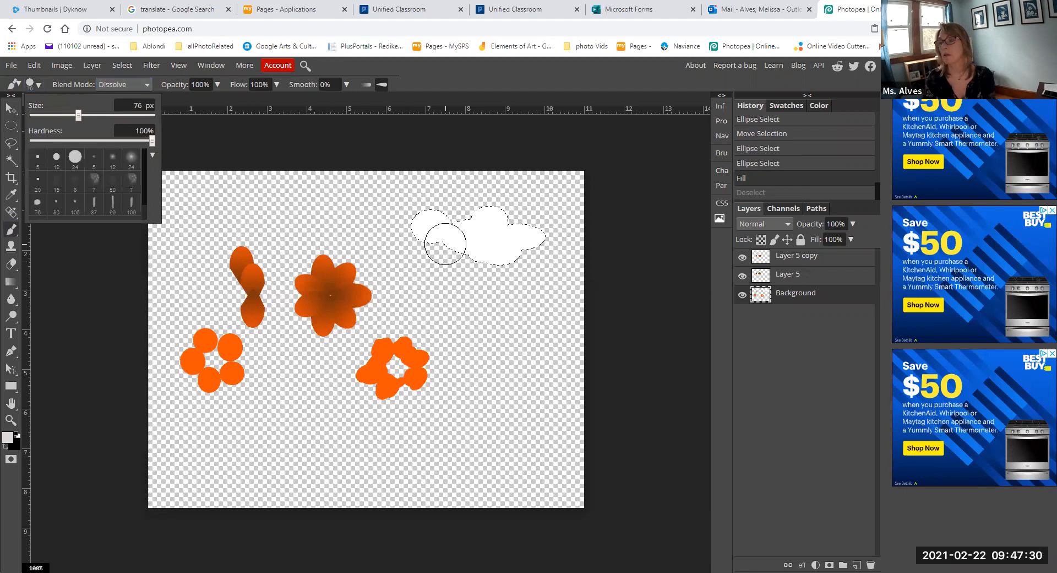
pyautogui.press(']')
pyautogui.press(']')
pyautogui.press(']')
pyautogui.press(']')
pyautogui.press(']')
pyautogui.press(']')
pyautogui.press(']')
pyautogui.press(']')
pyautogui.press(']')
pyautogui.press(']')
pyautogui.press(']')
pyautogui.press(']')
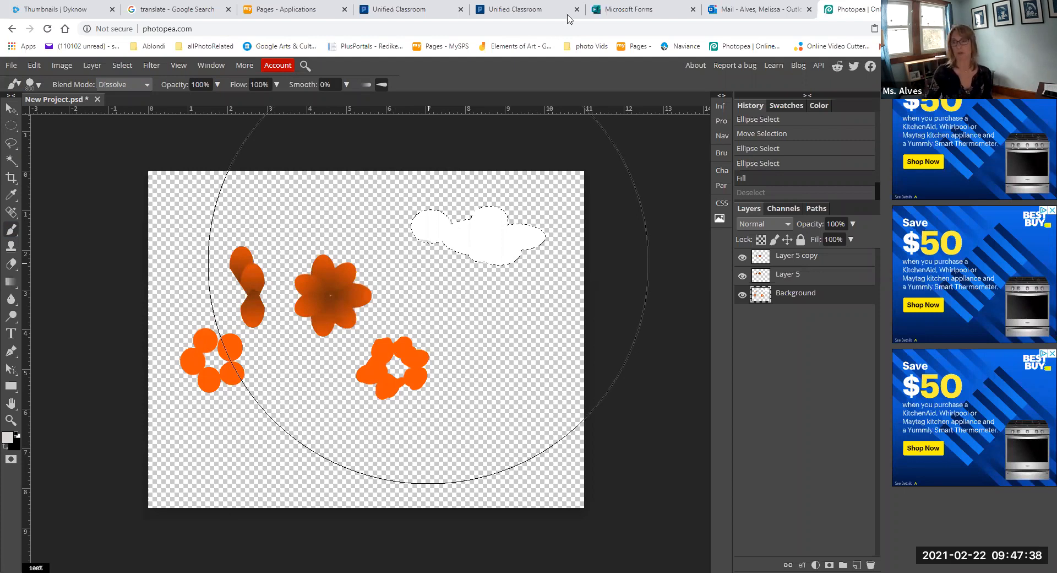
pyautogui.press(']')
pyautogui.press(']')
pyautogui.press(']')
pyautogui.press(']')
pyautogui.press(']')
pyautogui.press(']')
pyautogui.press(']')
pyautogui.press(']')
pyautogui.press(']')
pyautogui.press(']')
pyautogui.click(403, 182)
pyautogui.hotkey('ctrl', 'z')
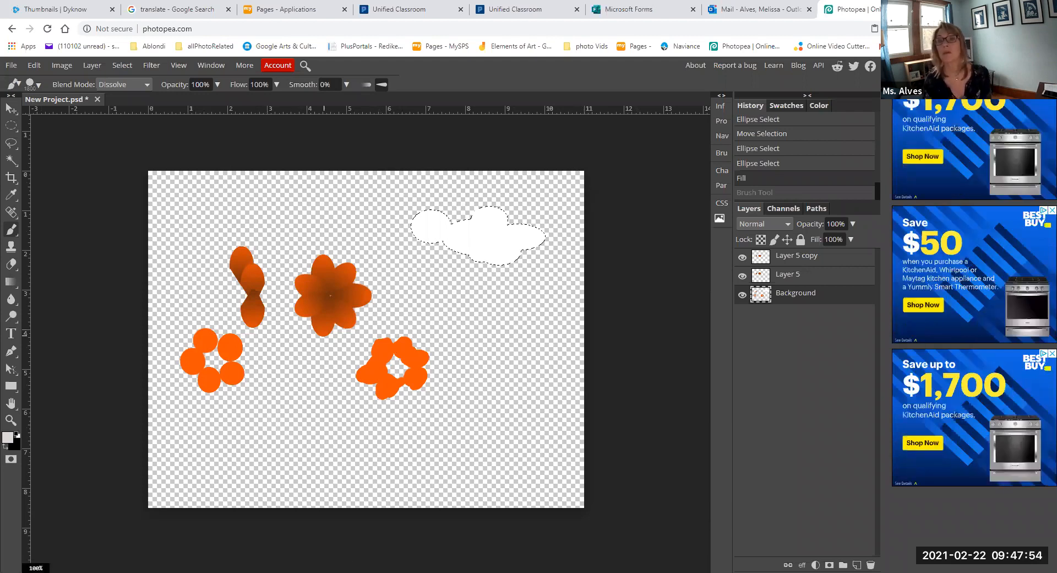
# Set the brush size to 70 px and paint light grey shading on the lower-left edge of the selected cloud.
pyautogui.click(39, 85)
pyautogui.click(61, 115)
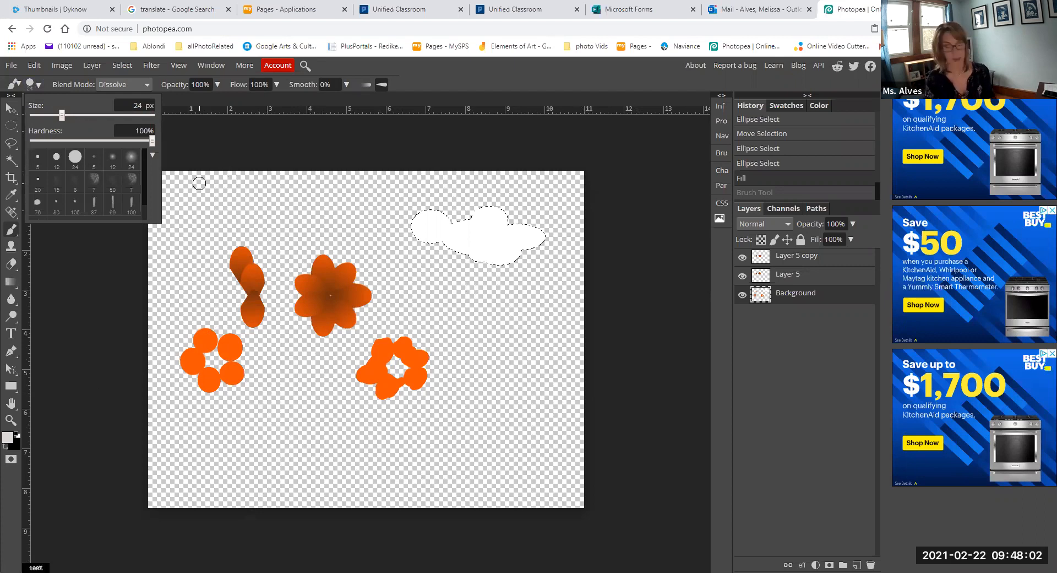
pyautogui.press(']')
pyautogui.press(']')
pyautogui.press(']')
pyautogui.press(']')
pyautogui.press(']')
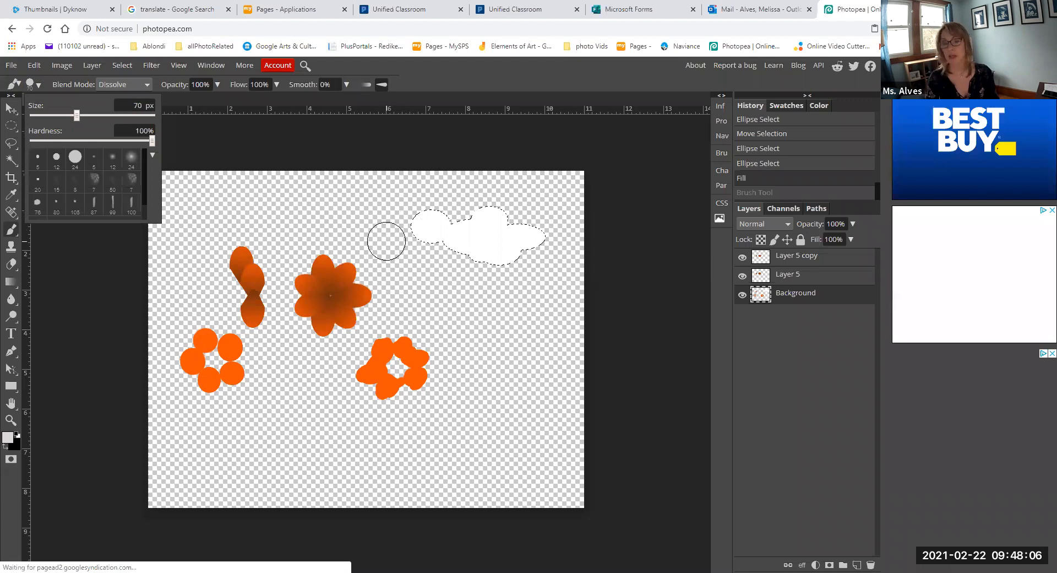
pyautogui.click(402, 243)
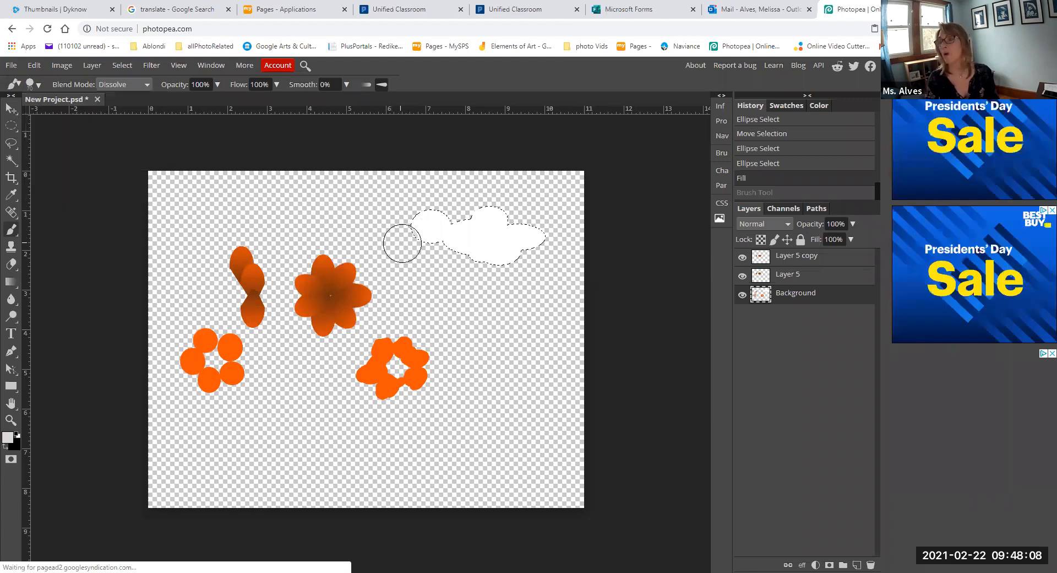
pyautogui.click(428, 267)
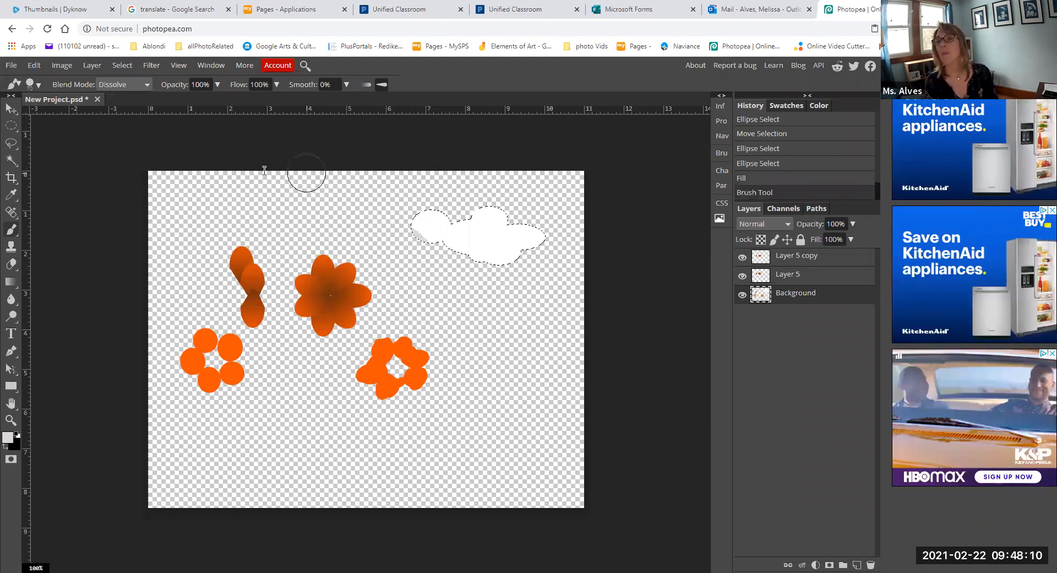
# Set the brush flow to 38% and opacity to 45%, and paint light grey shading along the cloud's lower and left edges.
pyautogui.click(277, 84)
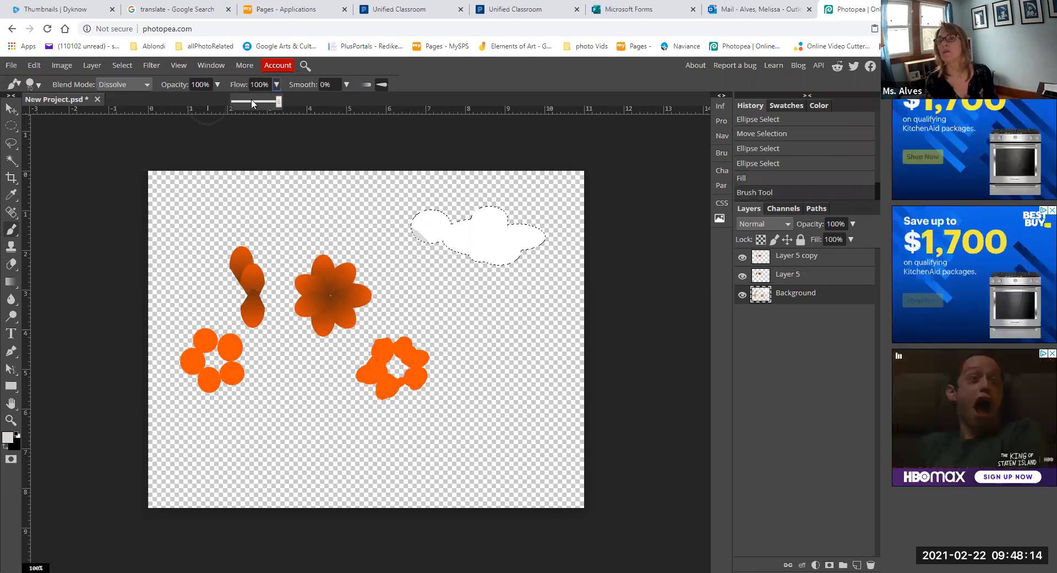
pyautogui.click(251, 101)
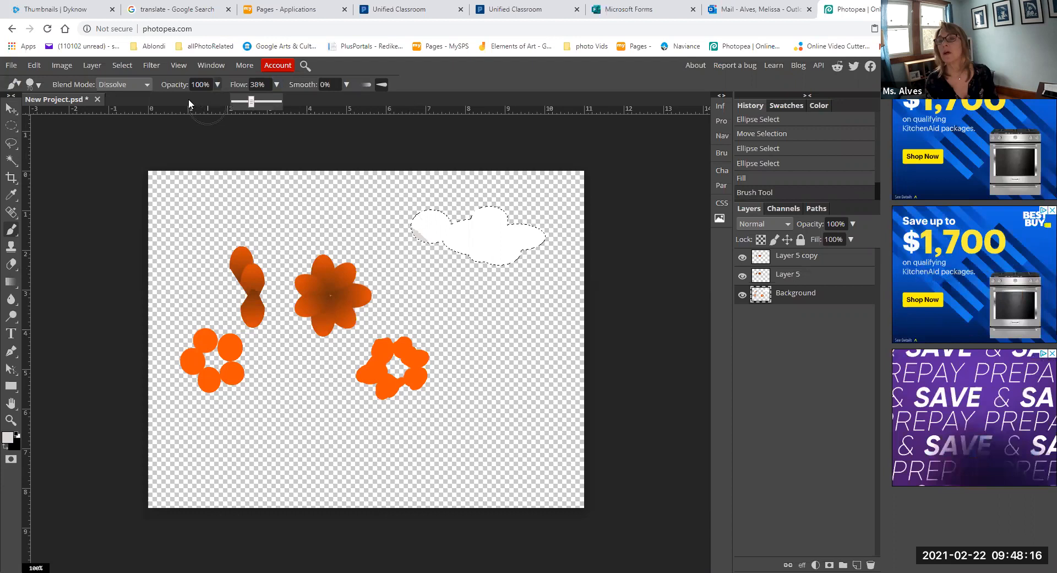
pyautogui.click(217, 84)
pyautogui.click(189, 100)
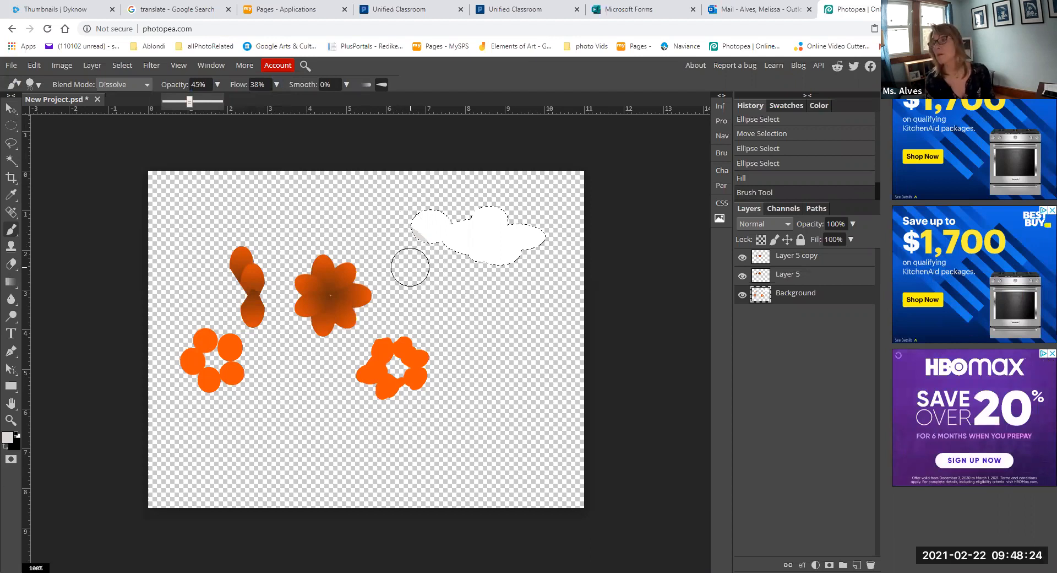
pyautogui.moveTo(410, 251)
pyautogui.mouseDown()
pyautogui.moveTo(476, 276)
pyautogui.moveTo(551, 256)
pyautogui.mouseUp()
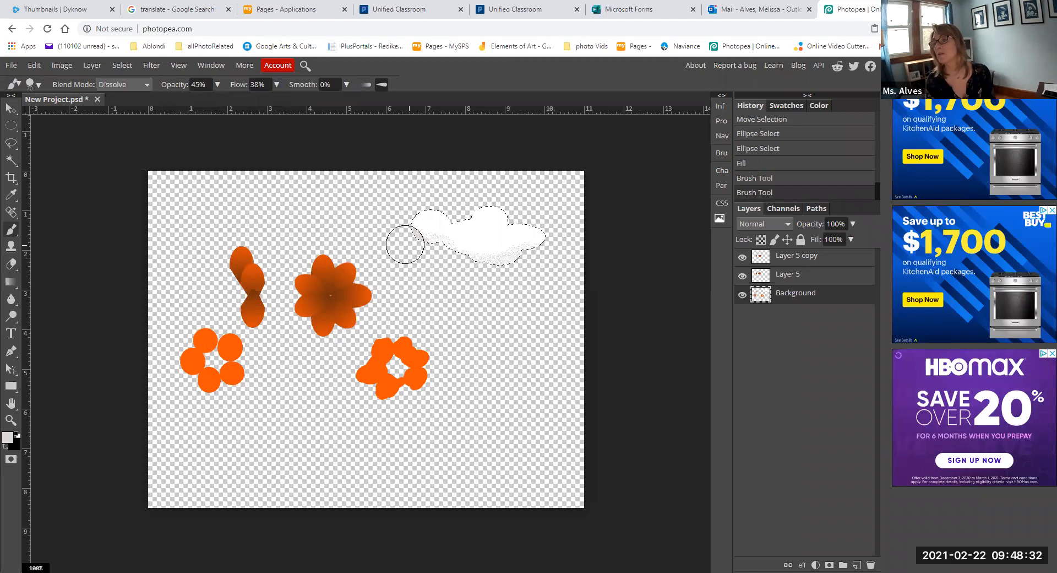
pyautogui.moveTo(405, 244); pyautogui.dragTo(410, 248)
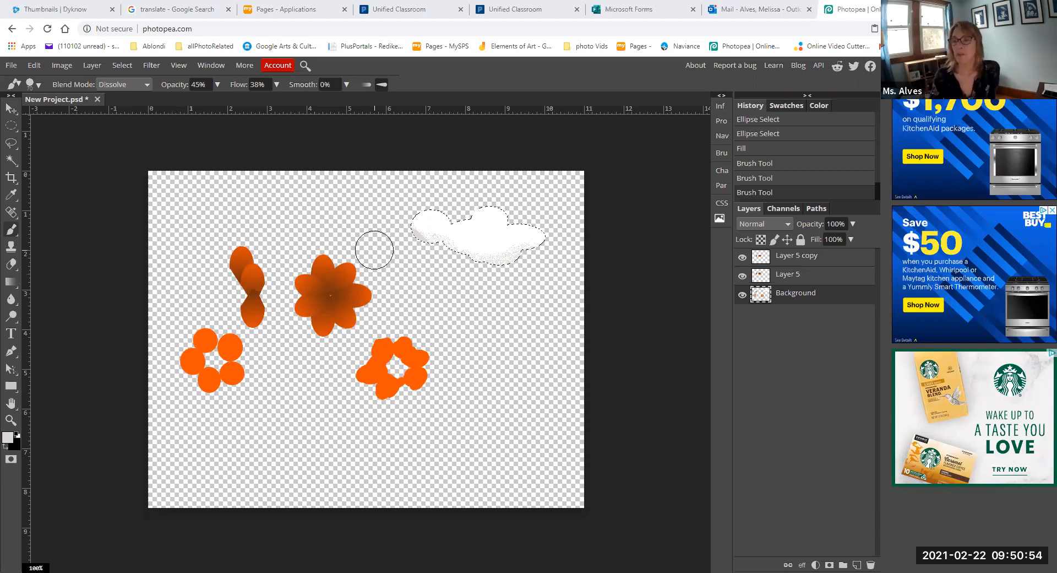
pyautogui.click(421, 211)
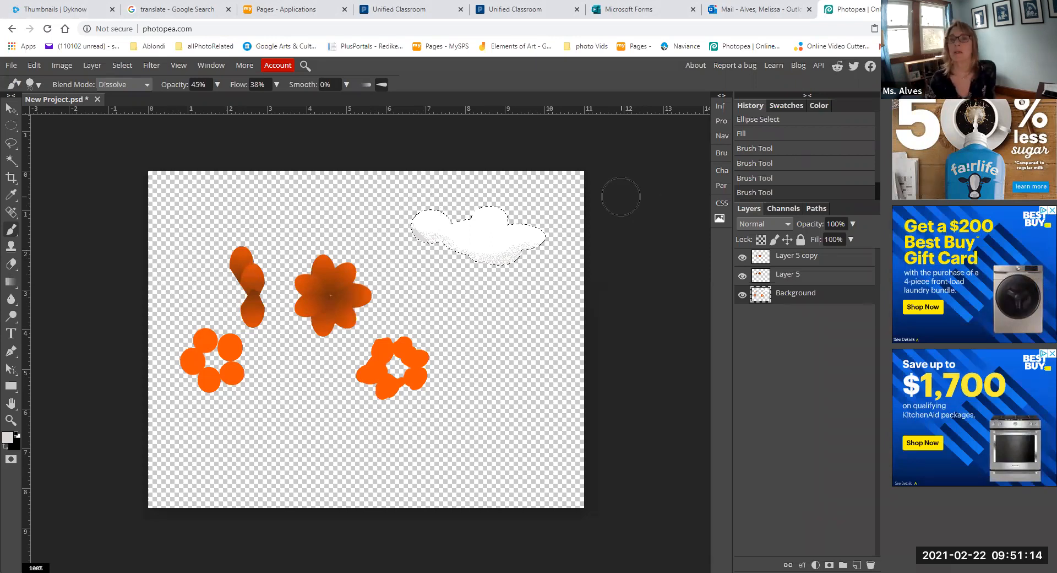
# Close New Project.psd and discard its unsaved work.
pyautogui.click(34, 67)
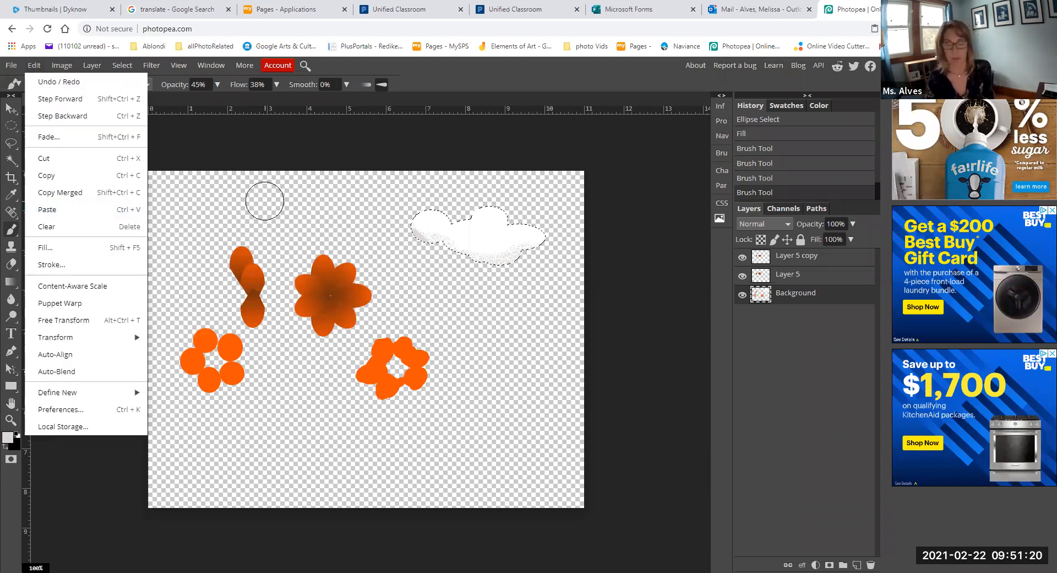
pyautogui.click(179, 65)
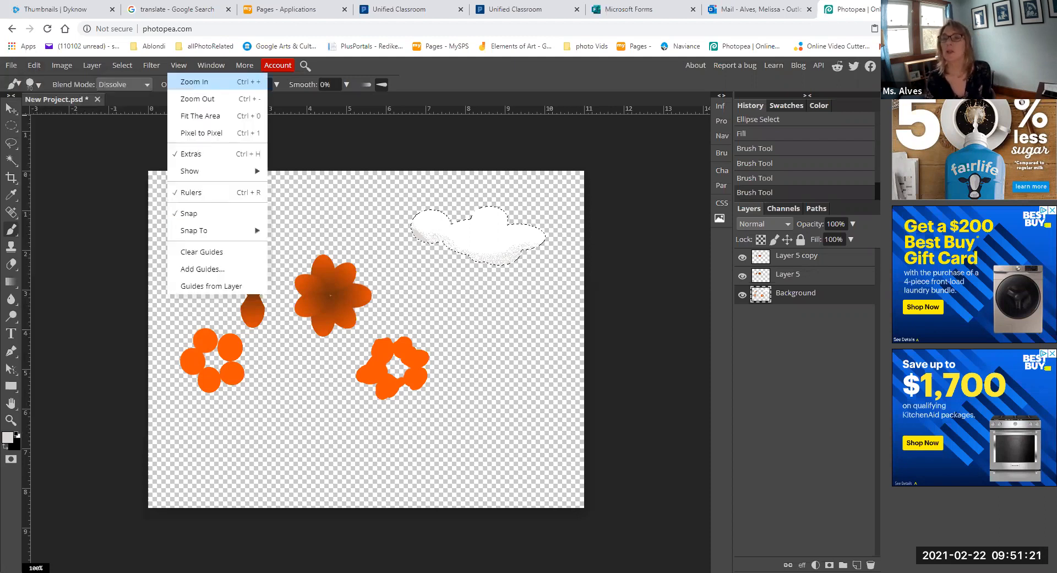
pyautogui.click(97, 101)
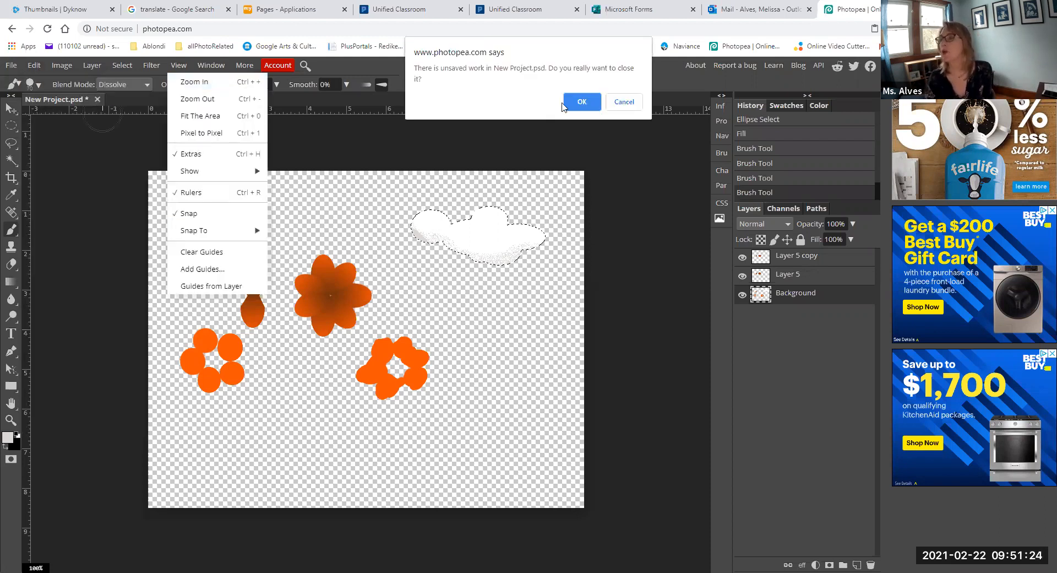
pyautogui.click(582, 101)
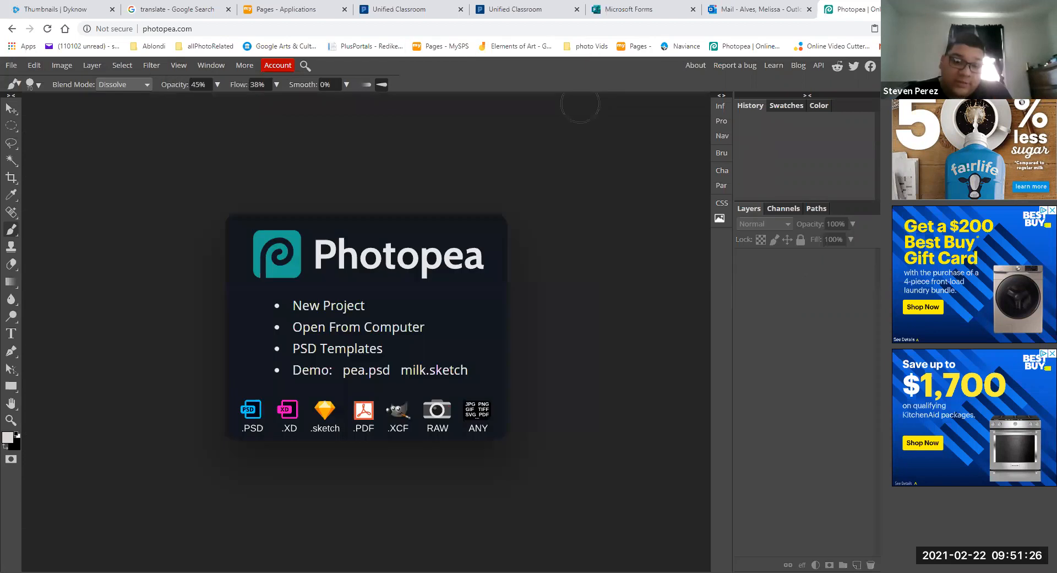
# Create a new transparent project named Self-Portrait, 8.5 in wide and 11 in high.
pyautogui.click(327, 307)
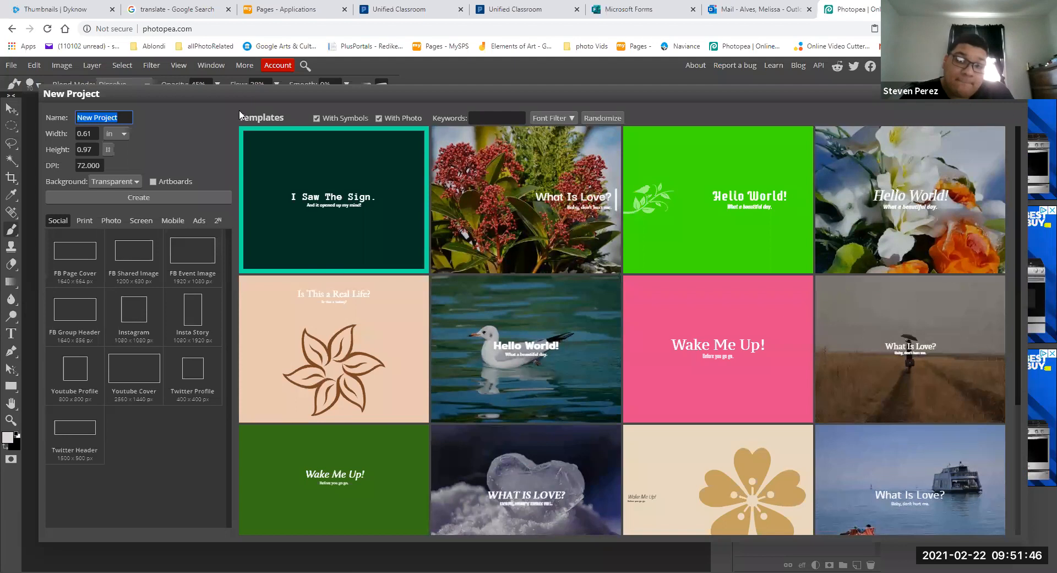
pyautogui.write('Self-Portrait')
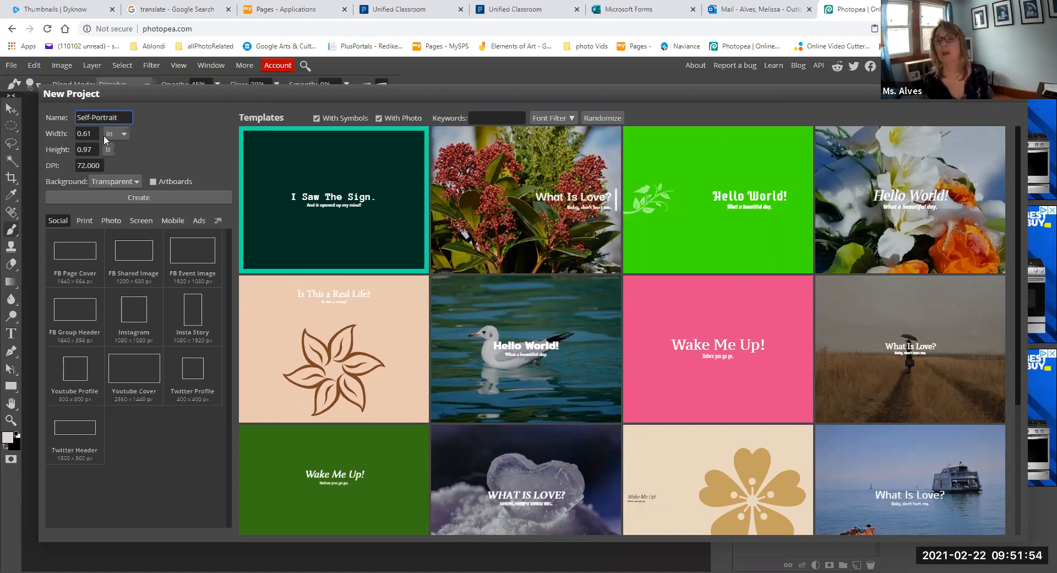
pyautogui.doubleClick(82, 131)
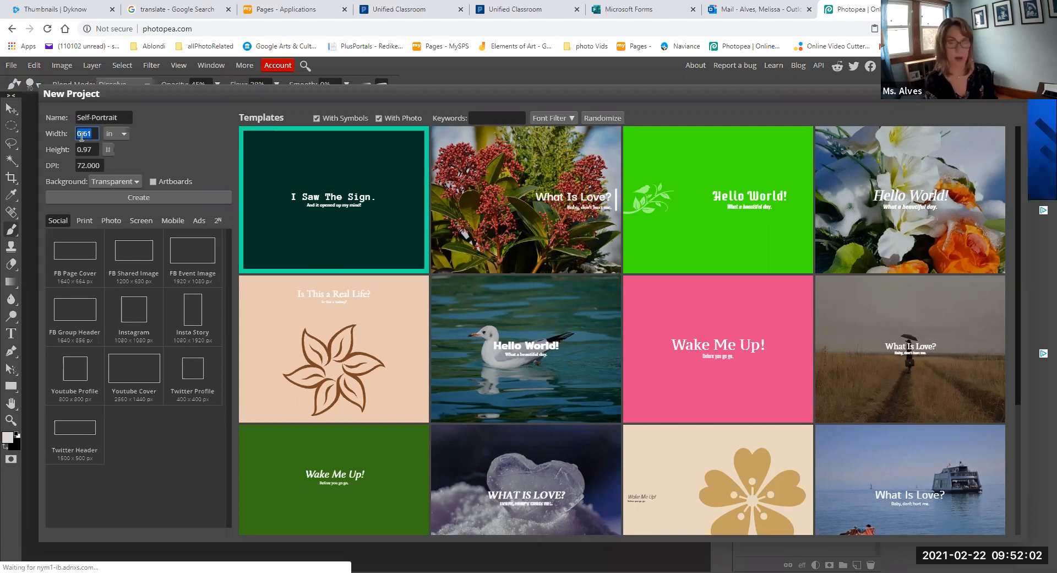
pyautogui.write('1')
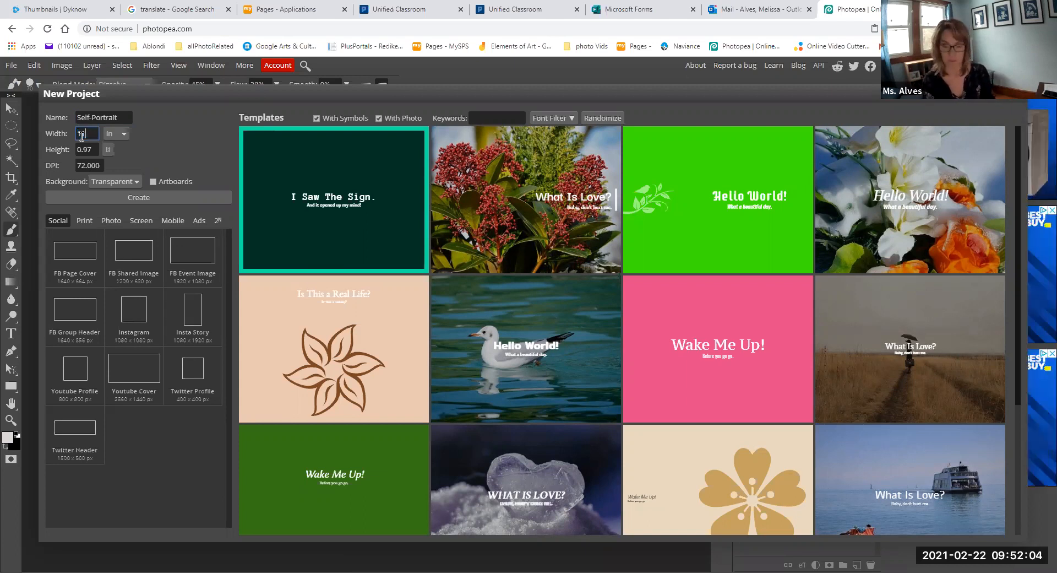
pyautogui.press('BackSpace')
pyautogui.write('8.5')
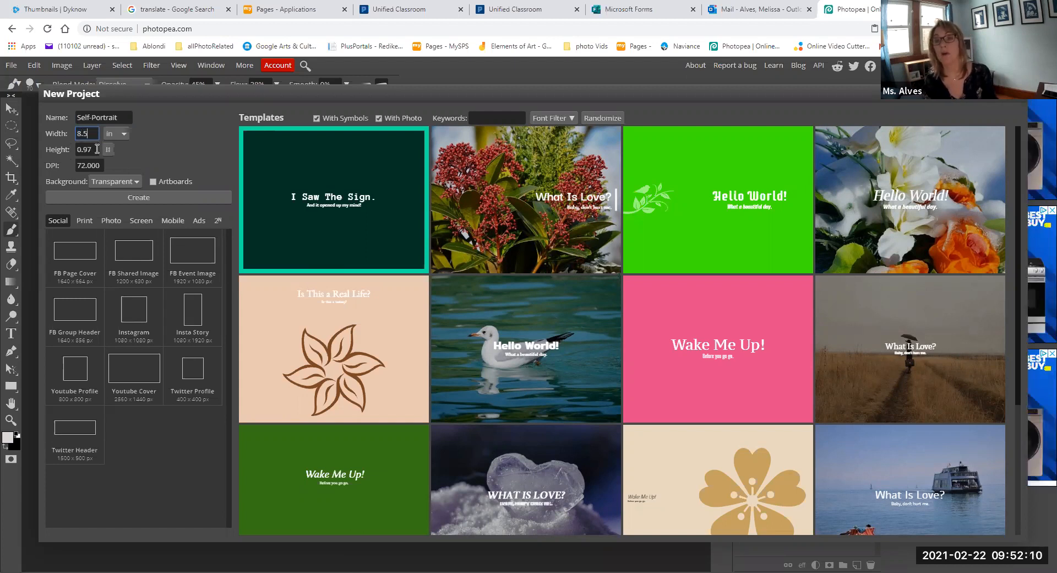
pyautogui.press('Tab')
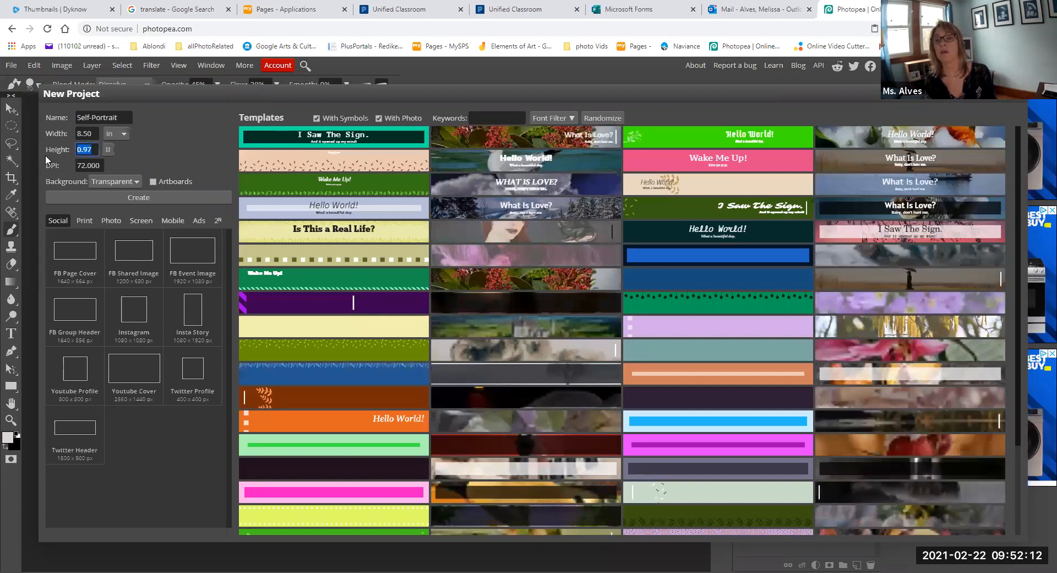
pyautogui.write('11')
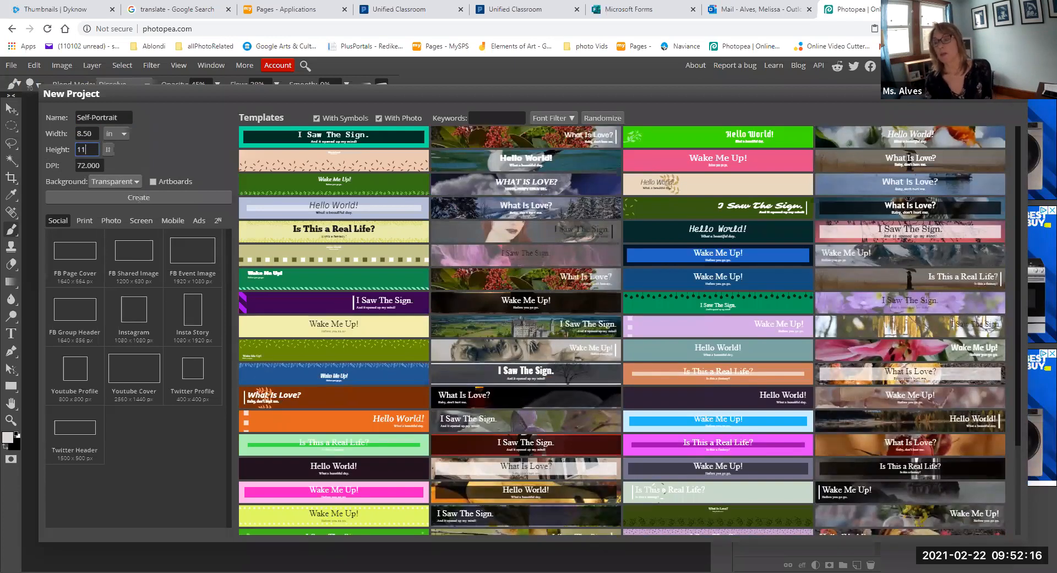
pyautogui.click(138, 199)
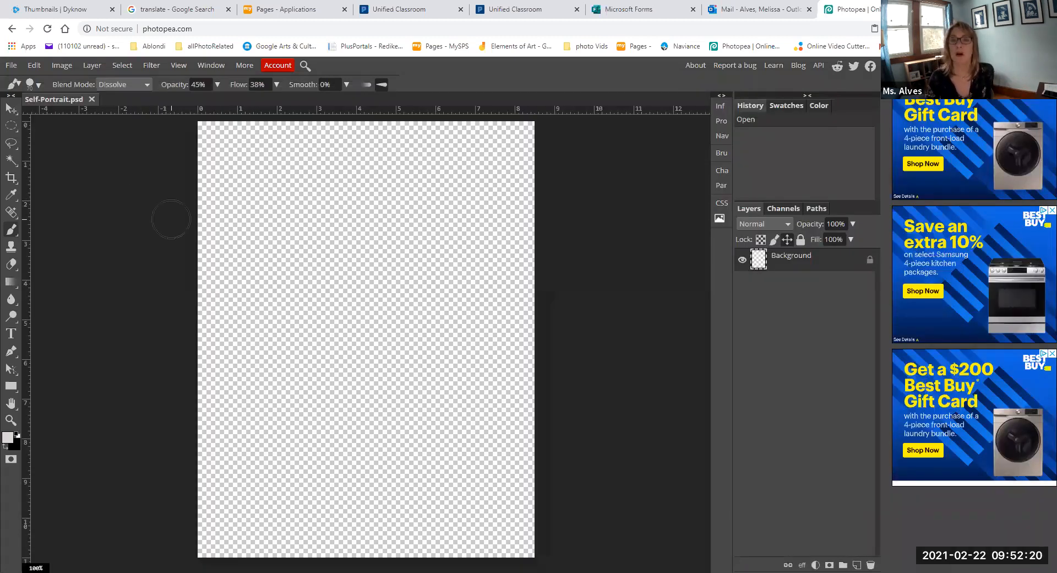
# Make an elliptical selection about 4.5 by 7.1 in for the face and move it near the upper centre of the canvas.
pyautogui.click(12, 126)
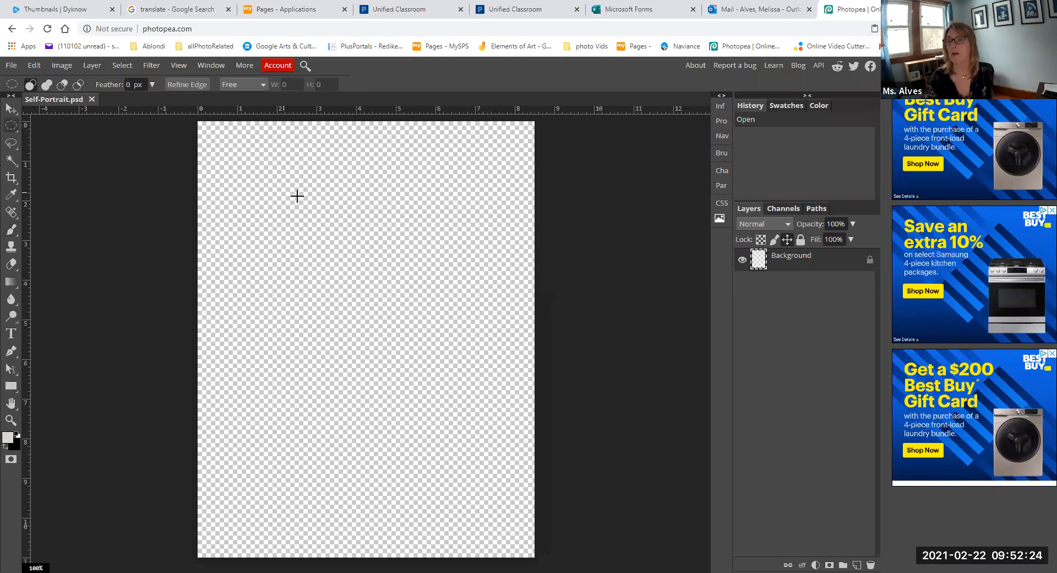
pyautogui.moveTo(288, 189); pyautogui.dragTo(338, 334)
pyautogui.moveTo(449, 458); pyautogui.dragTo(467, 474)
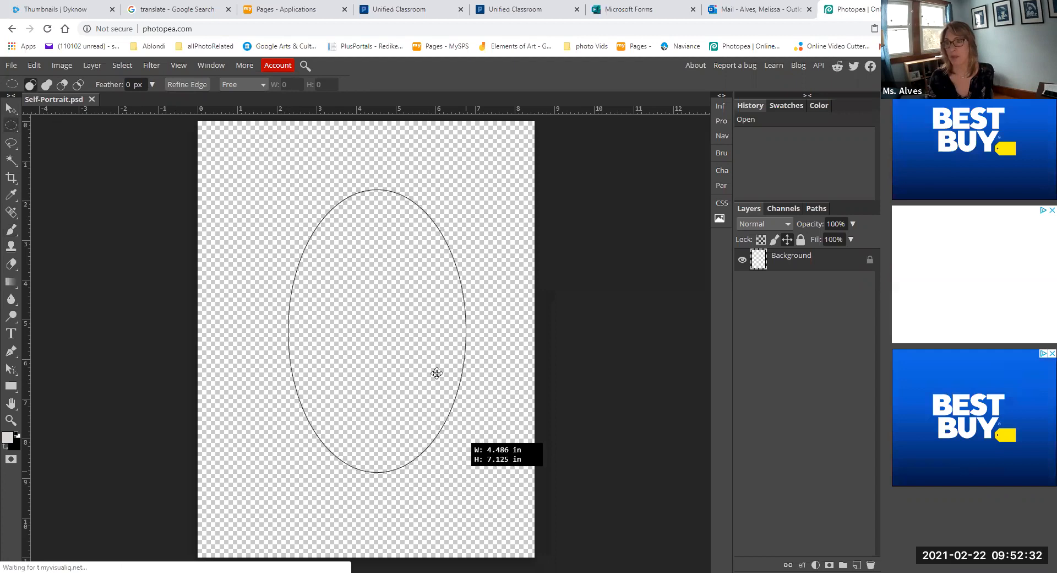
pyautogui.moveTo(384, 337); pyautogui.dragTo(391, 342)
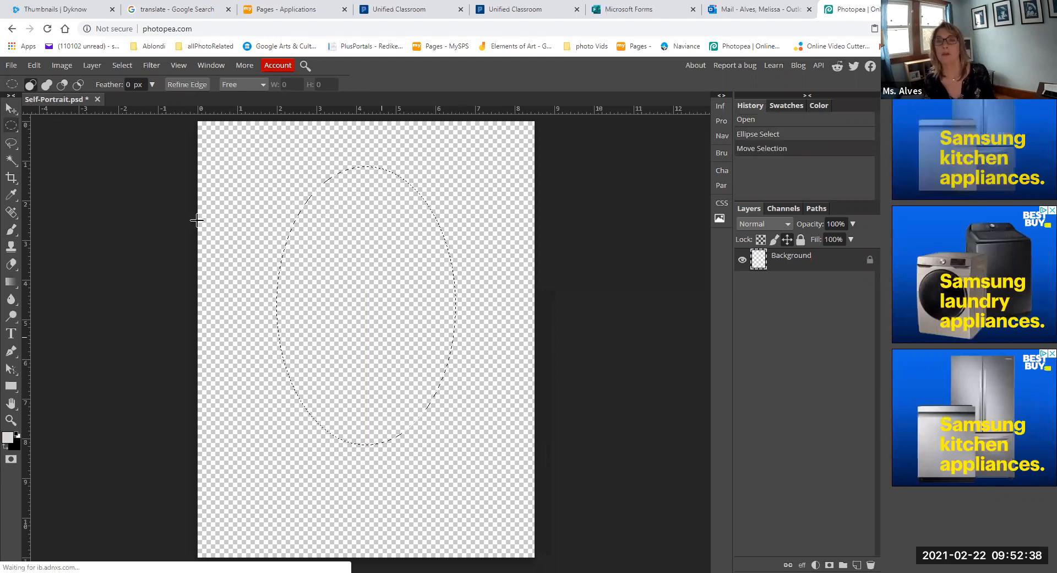
# Subtract the lower-left and lower-right curves from the oval selection with Lasso Select to form a tapered jaw.
pyautogui.click(13, 144)
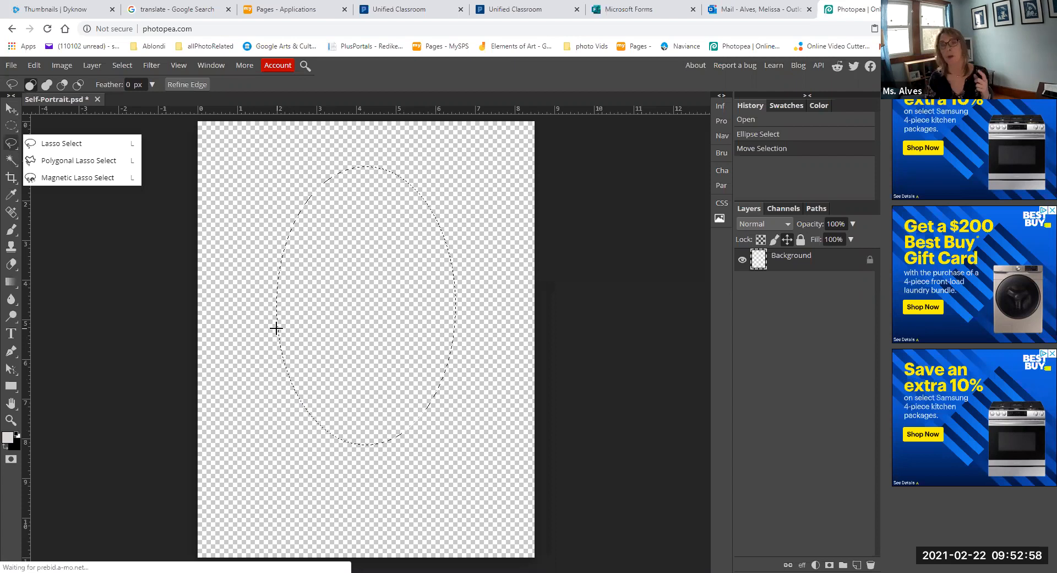
pyautogui.click(74, 143)
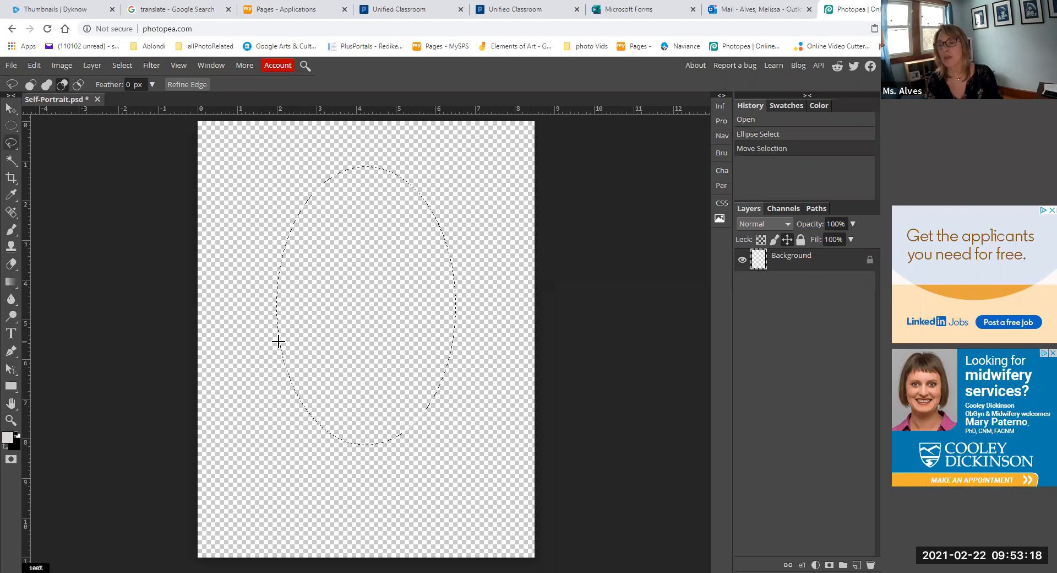
pyautogui.moveTo(278, 343)
pyautogui.mouseDown()
pyautogui.moveTo(283, 422)
pyautogui.moveTo(271, 433)
pyautogui.moveTo(269, 464)
pyautogui.moveTo(233, 491)
pyautogui.moveTo(255, 515)
pyautogui.moveTo(280, 514)
pyautogui.moveTo(339, 438)
pyautogui.mouseUp()
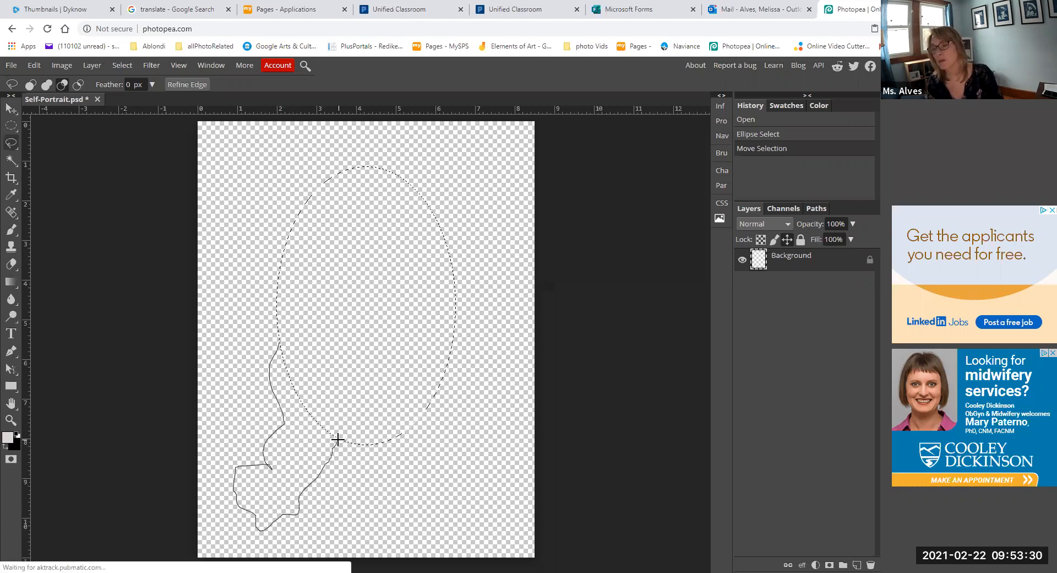
pyautogui.moveTo(337, 438); pyautogui.dragTo(338, 438)
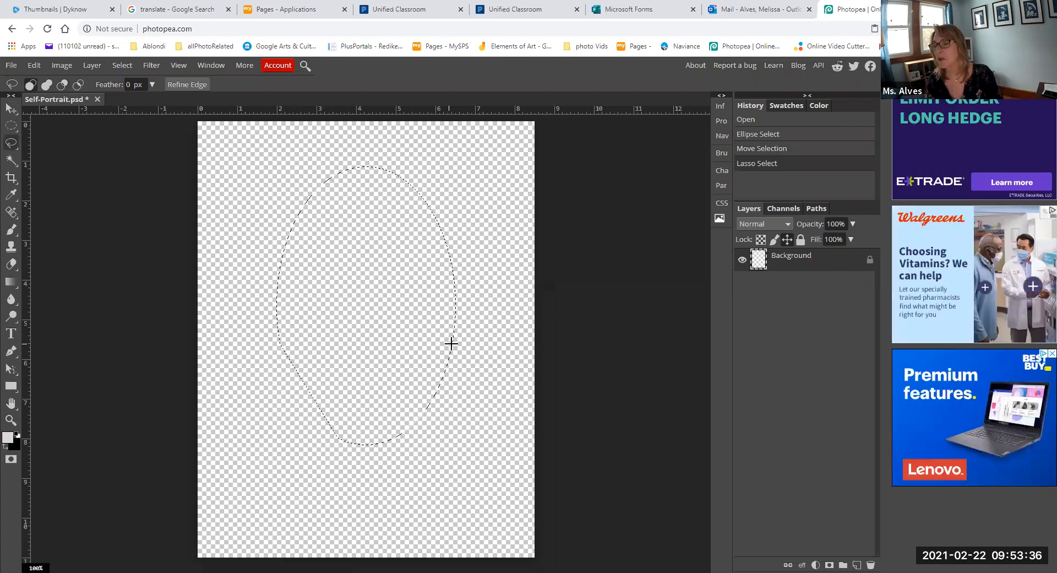
pyautogui.moveTo(453, 344)
pyautogui.mouseDown()
pyautogui.moveTo(464, 402)
pyautogui.moveTo(428, 434)
pyautogui.moveTo(398, 439)
pyautogui.moveTo(441, 453)
pyautogui.moveTo(474, 423)
pyautogui.mouseUp()
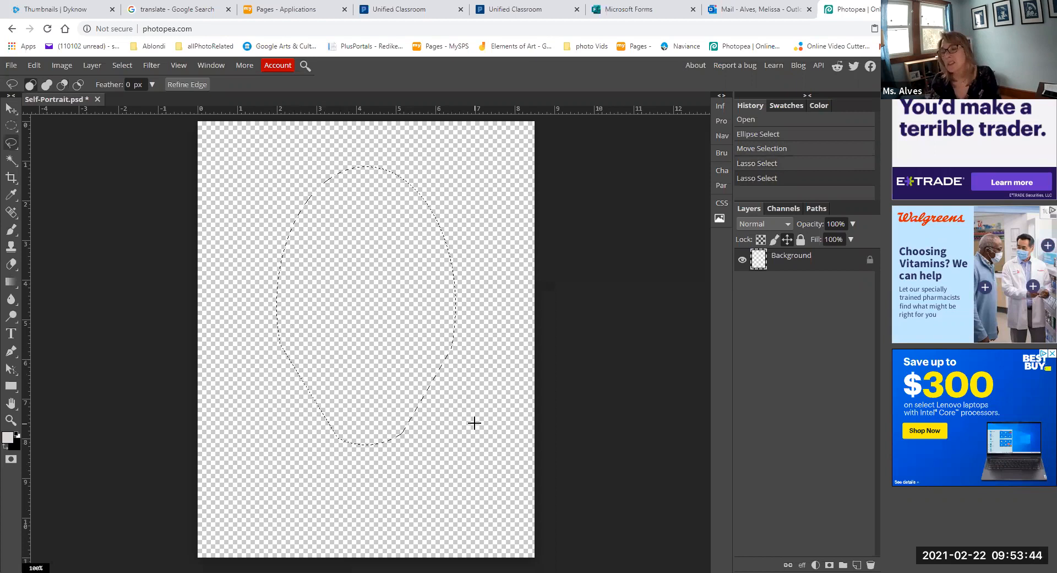
# Subtract thin strips from both sides of the face selection with Rectangle Select to straighten the cheeks, undoing the cut that goes too deep.
pyautogui.rightClick(11, 126)
pyautogui.click(55, 127)
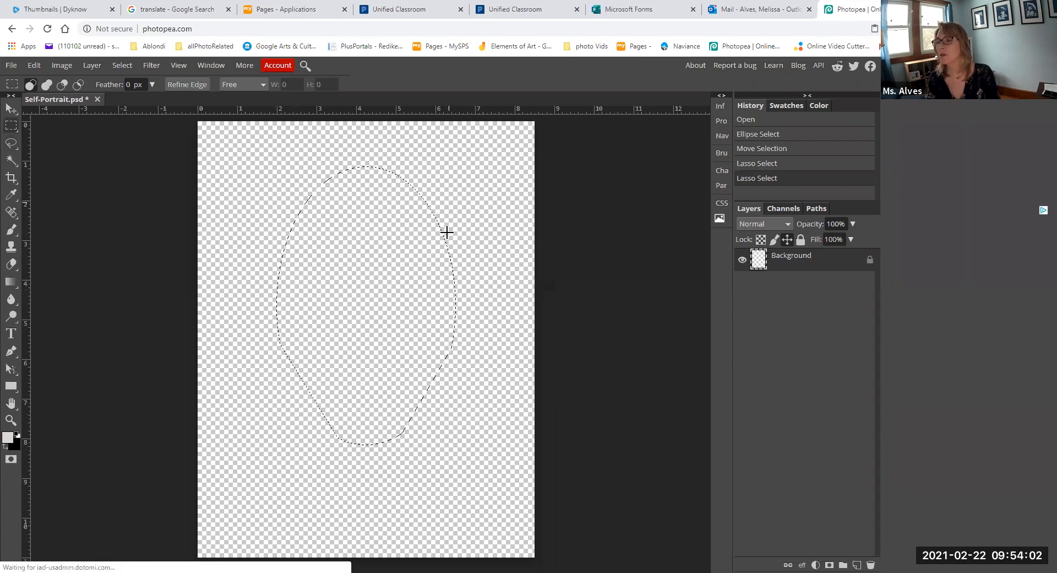
pyautogui.moveTo(446, 222); pyautogui.dragTo(493, 386)
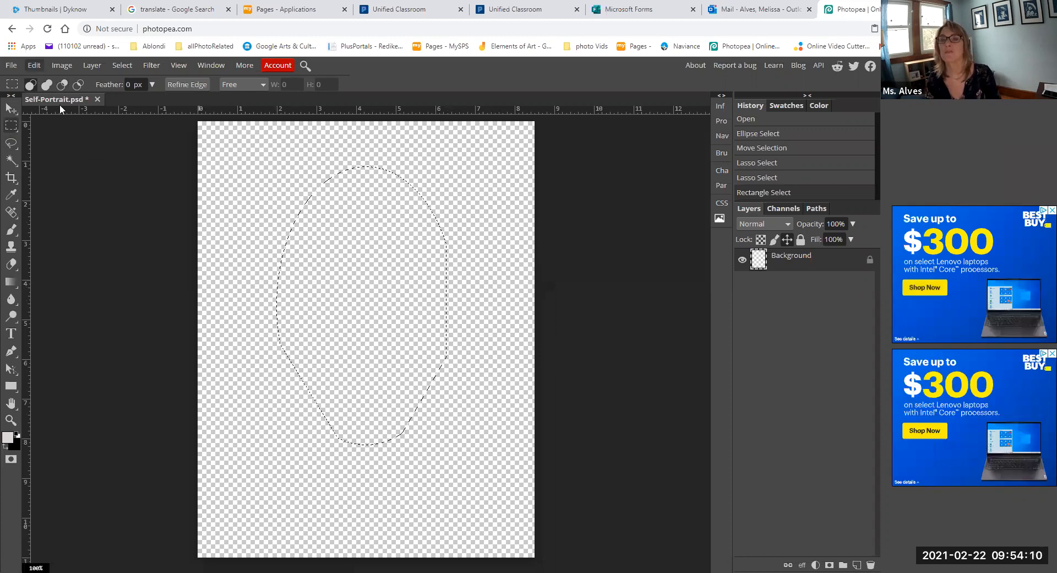
pyautogui.hotkey('ctrl', 'z')
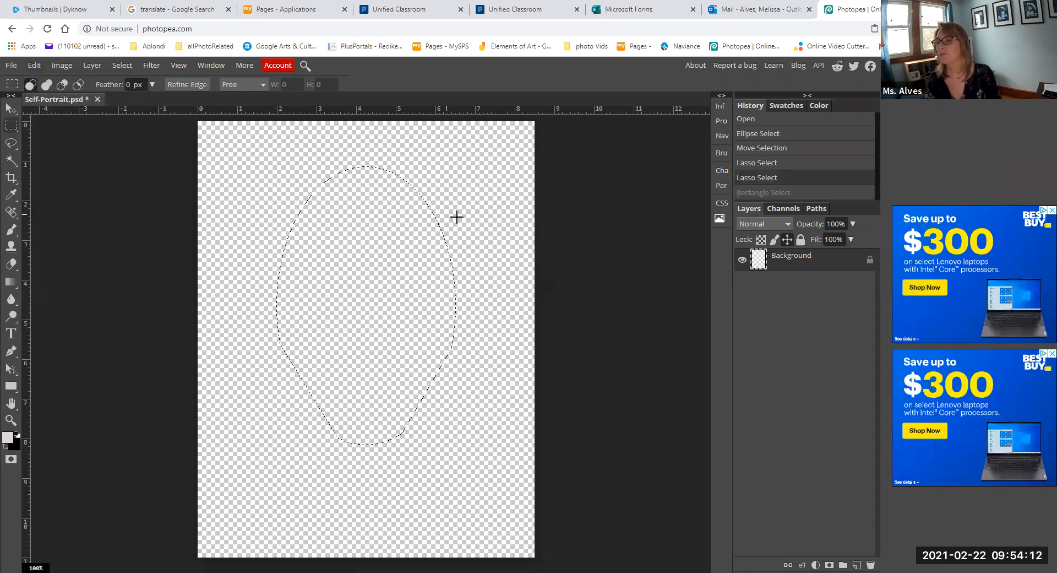
pyautogui.moveTo(453, 218); pyautogui.dragTo(514, 407)
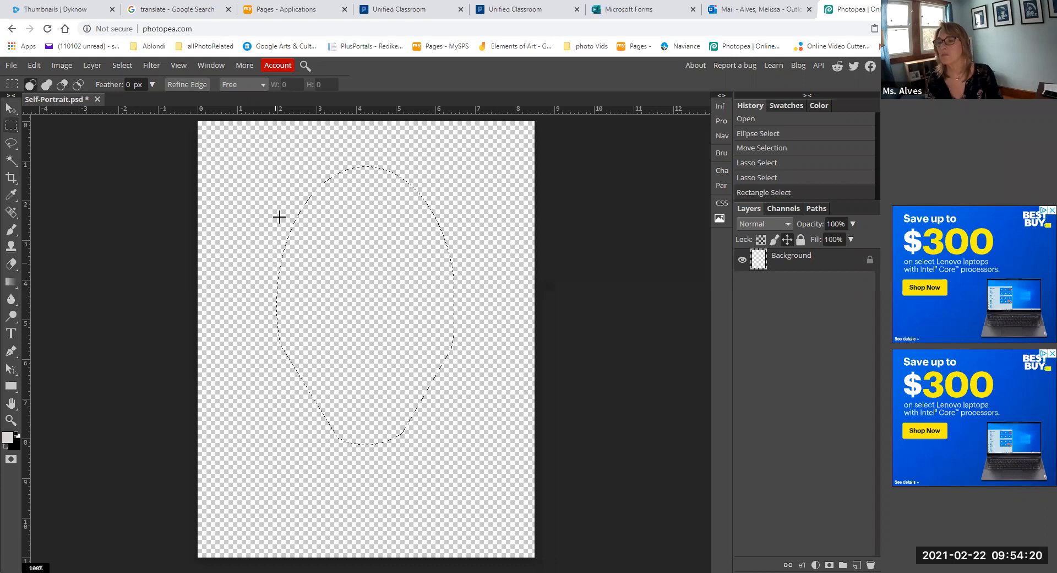
pyautogui.moveTo(278, 207); pyautogui.dragTo(241, 440)
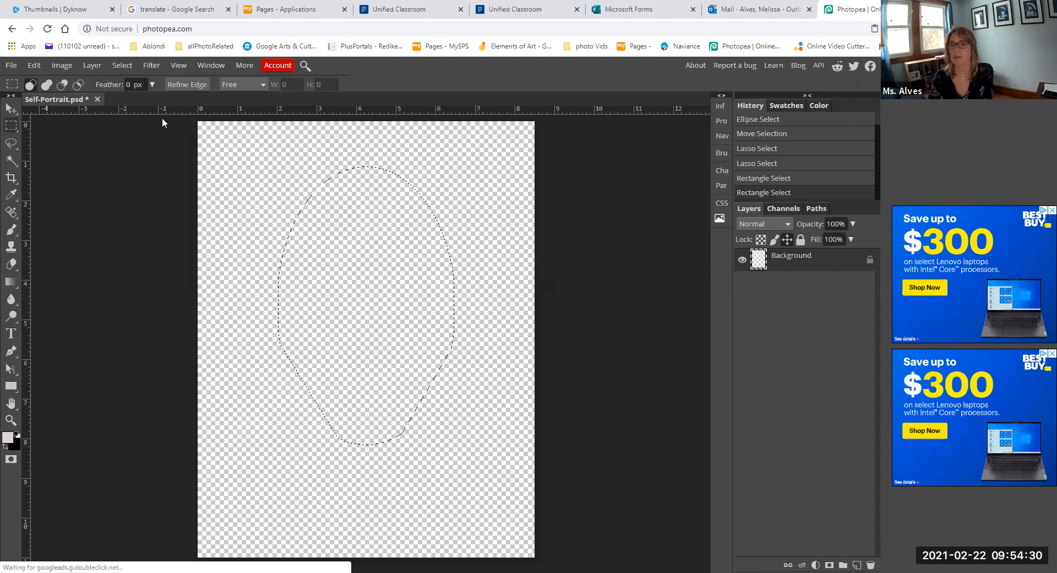
# Fill the face selection on the Background layer with the pale skin colour ebdfdb at 100% opacity, and deselect it.
pyautogui.click(99, 176)
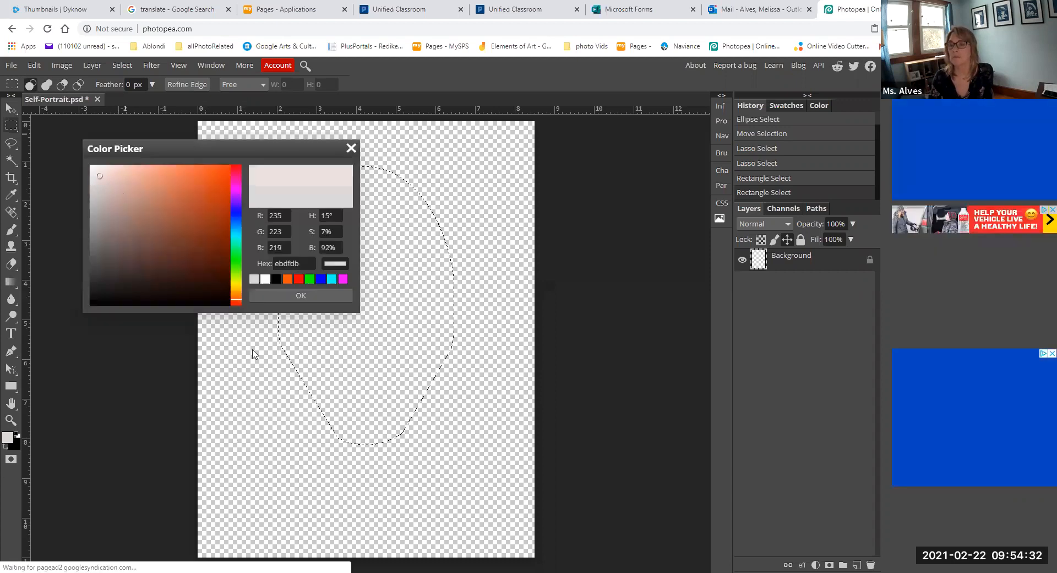
pyautogui.click(315, 294)
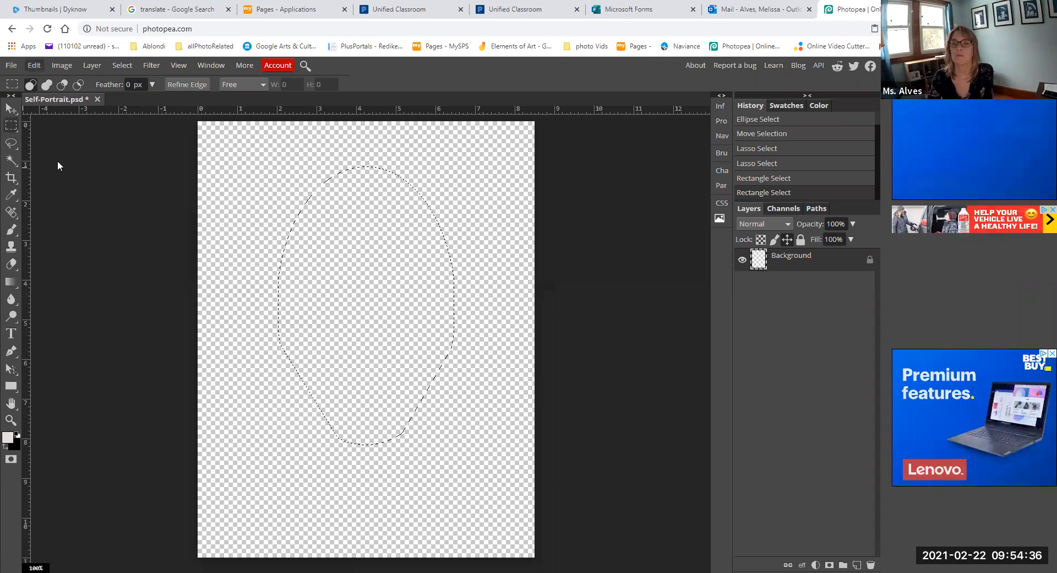
pyautogui.click(35, 66)
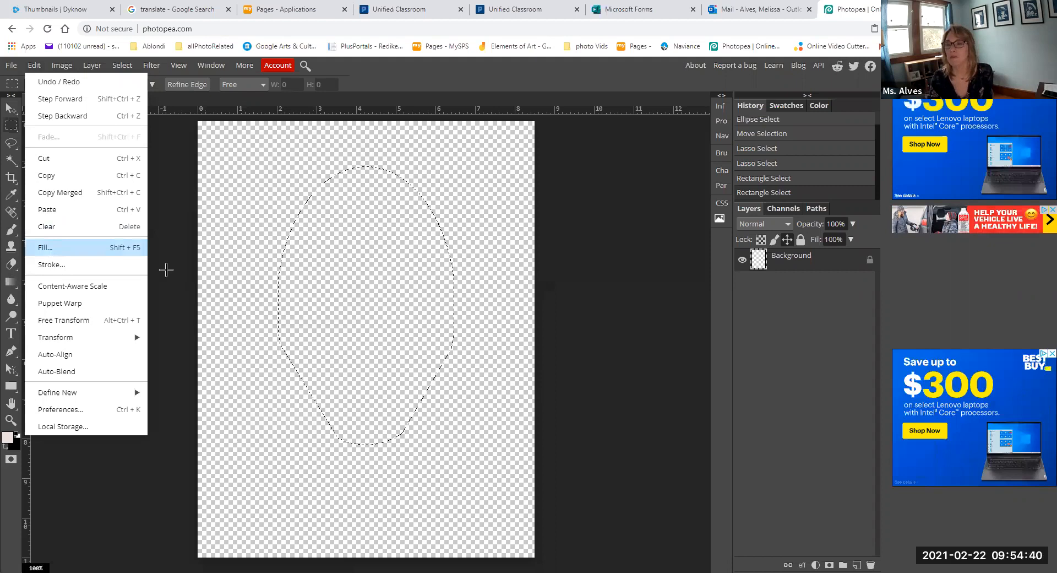
pyautogui.click(61, 248)
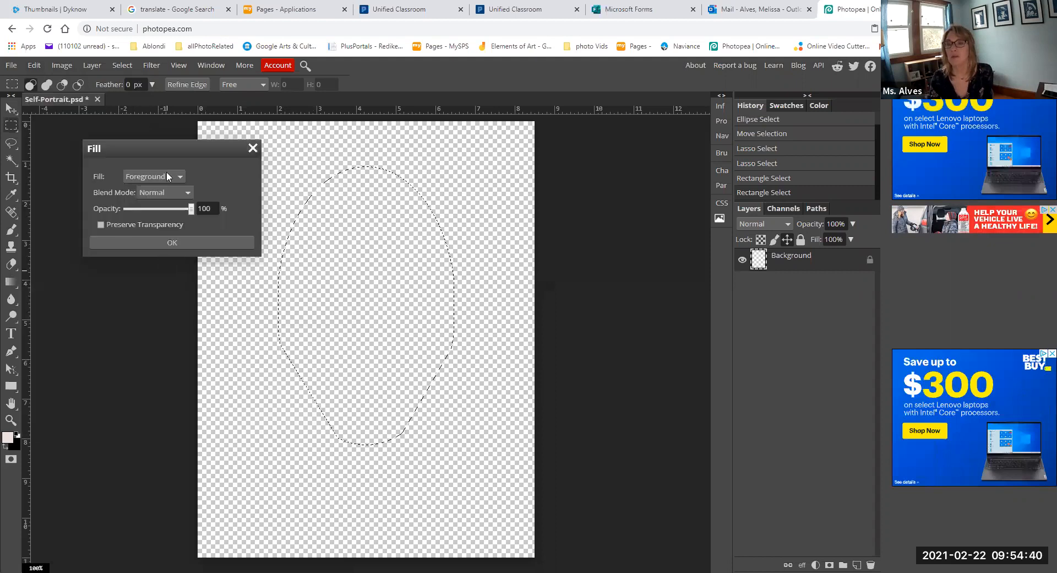
pyautogui.click(153, 243)
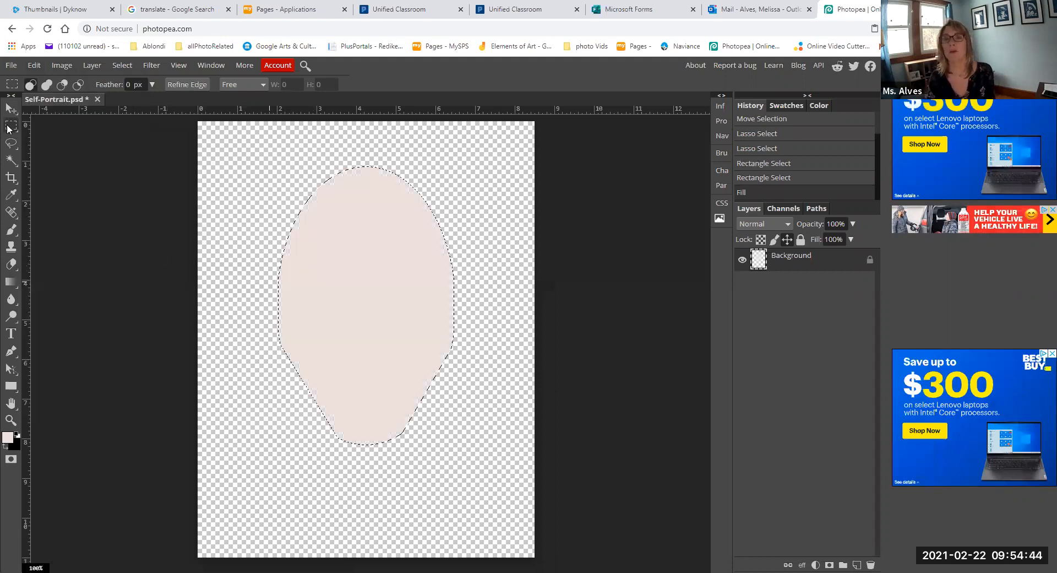
pyautogui.click(369, 306)
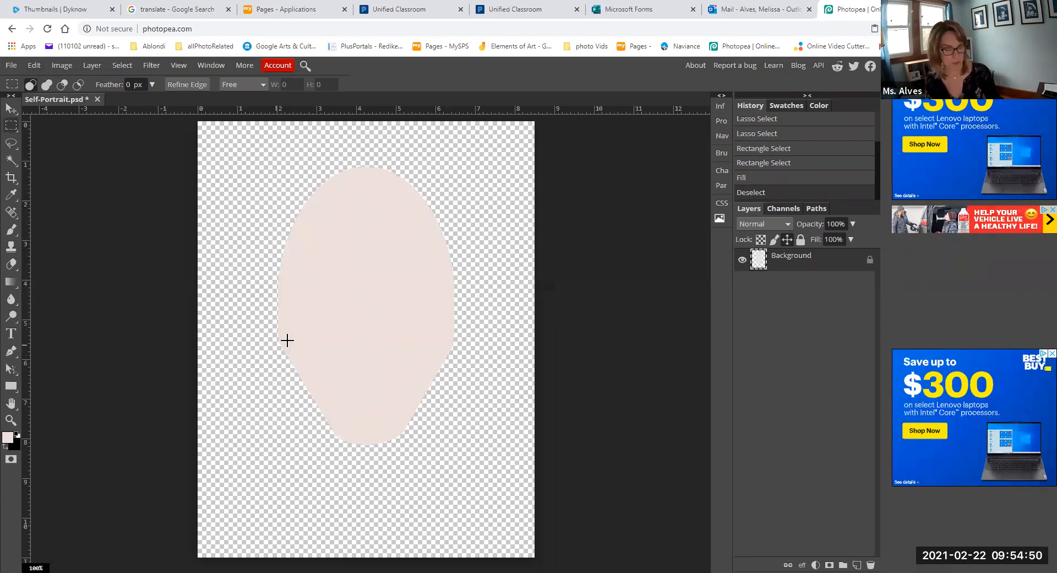
# Round off the jaw corner on the left side of the face using an enlarged Eraser in Brush mode.
pyautogui.click(11, 263)
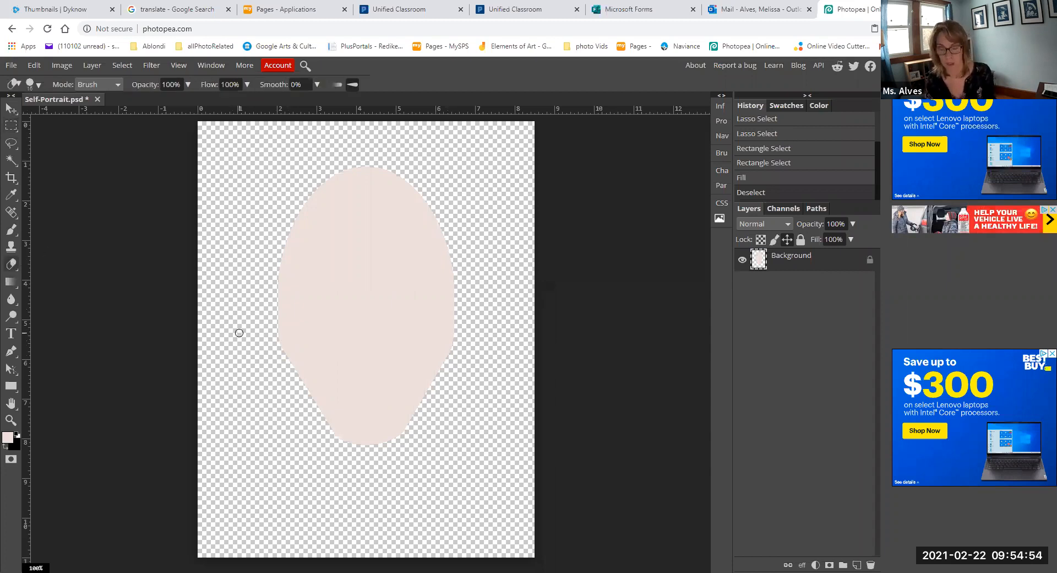
pyautogui.press(']')
pyautogui.press(']')
pyautogui.press(']')
pyautogui.press(']')
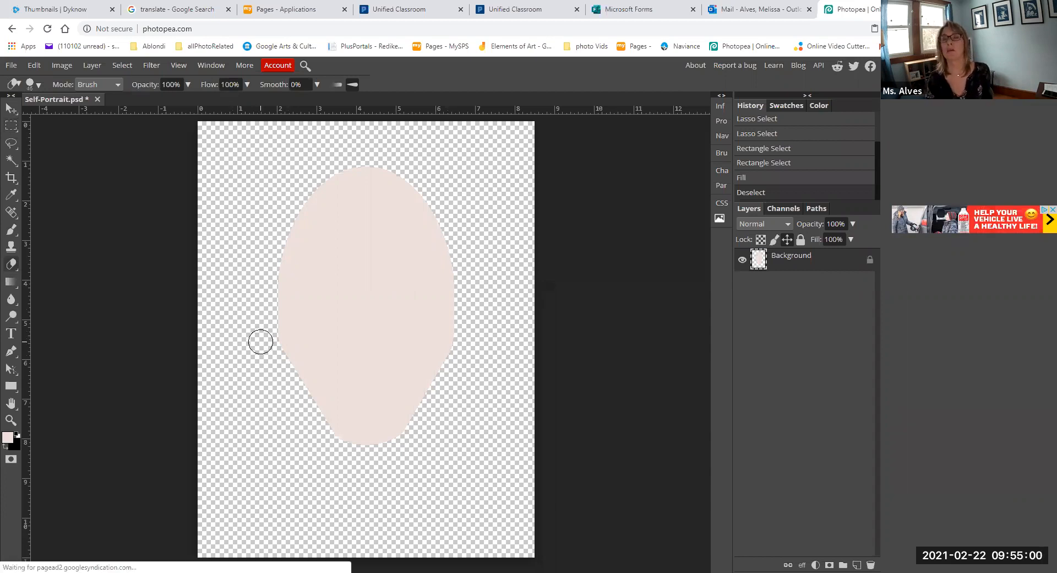
pyautogui.click(117, 85)
pyautogui.click(124, 147)
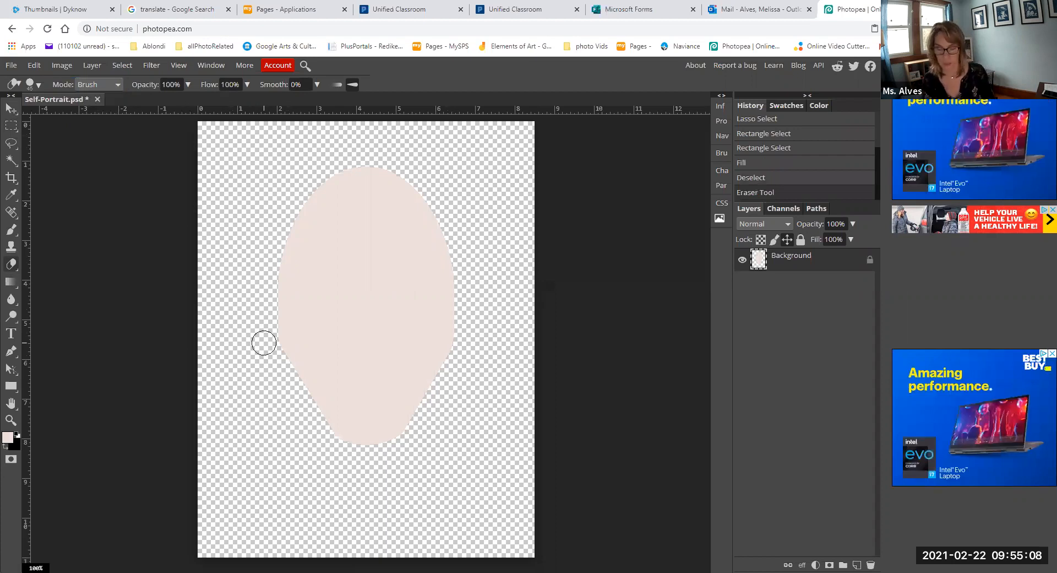
pyautogui.hotkey('ctrl', '+')
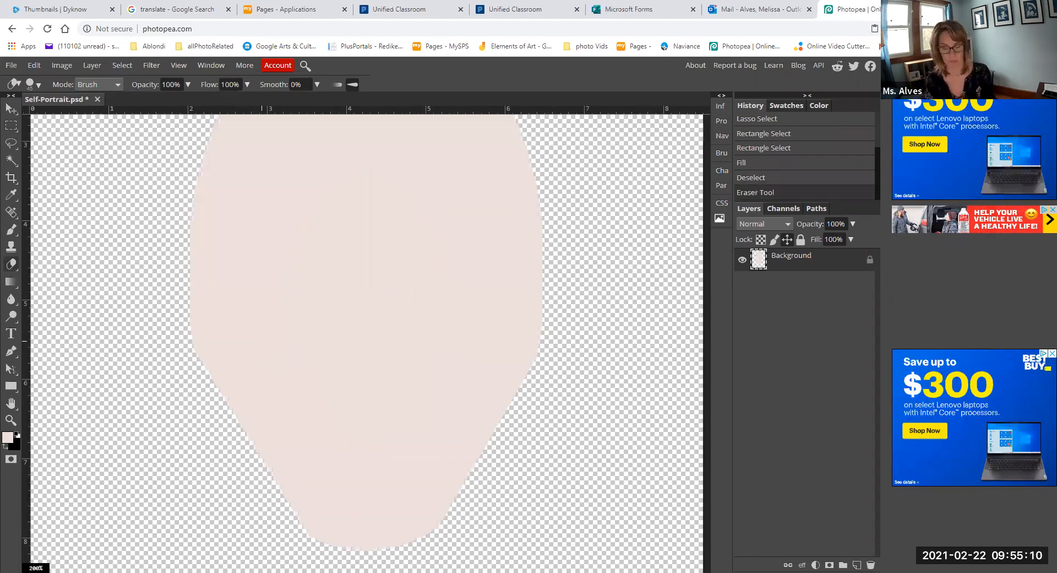
pyautogui.hotkey('ctrl', '+')
pyautogui.press('space')
pyautogui.moveTo(77, 424)
pyautogui.mouseDown()
pyautogui.moveTo(156, 391)
pyautogui.moveTo(242, 412)
pyautogui.mouseUp()
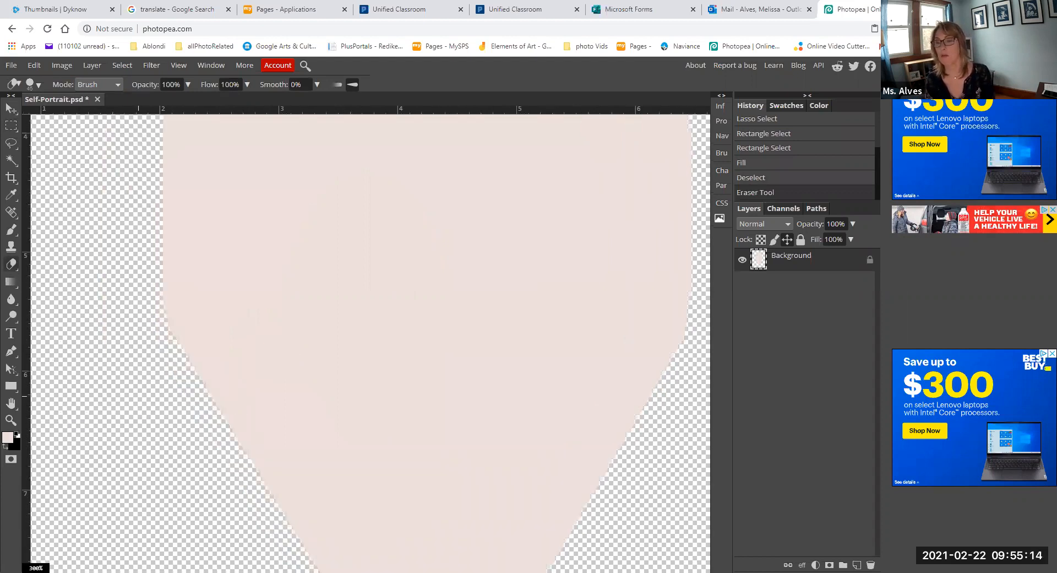
pyautogui.moveTo(138, 396); pyautogui.dragTo(240, 395)
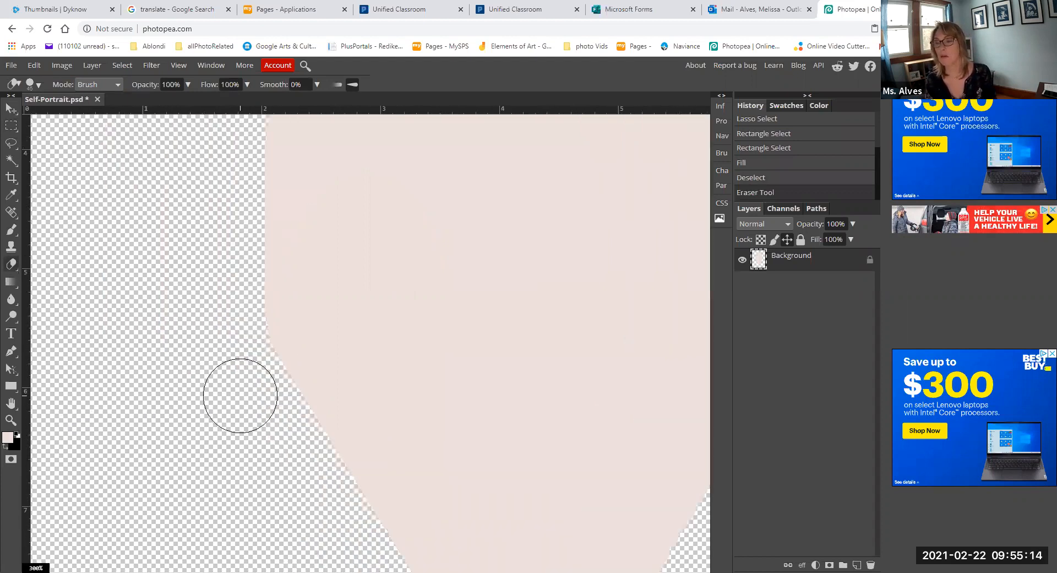
pyautogui.moveTo(230, 347); pyautogui.dragTo(237, 356)
pyautogui.click(237, 355)
pyautogui.click(237, 352)
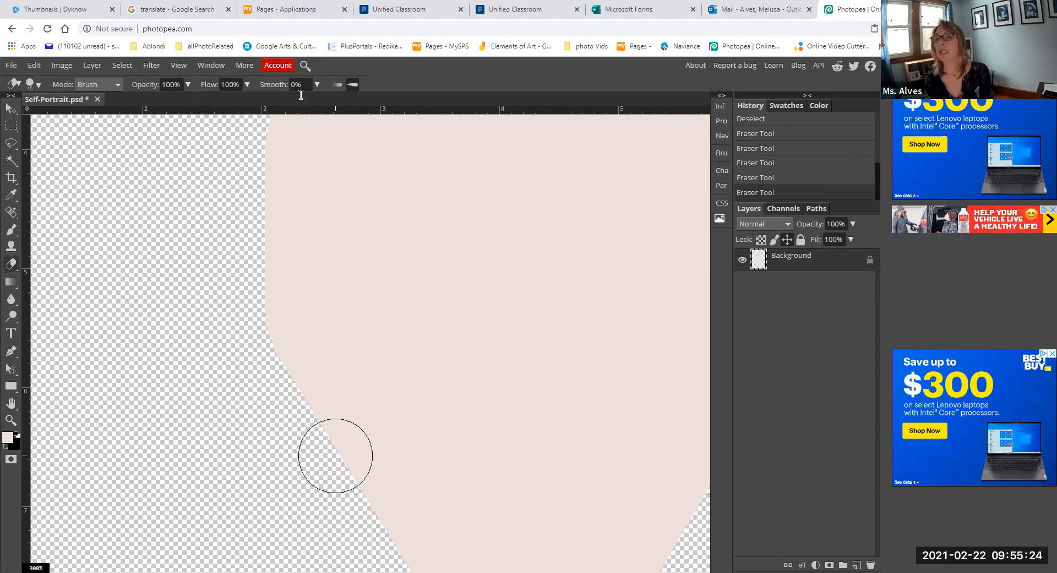
# Show the Navigator and smooth the jaw corner on the right side of the face with the Eraser.
pyautogui.click(216, 64)
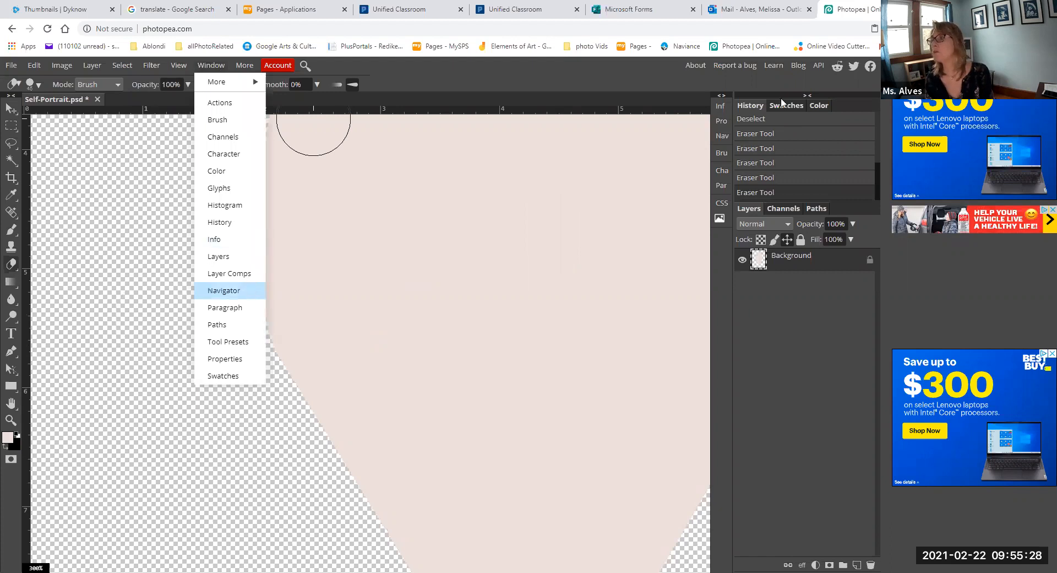
pyautogui.click(248, 290)
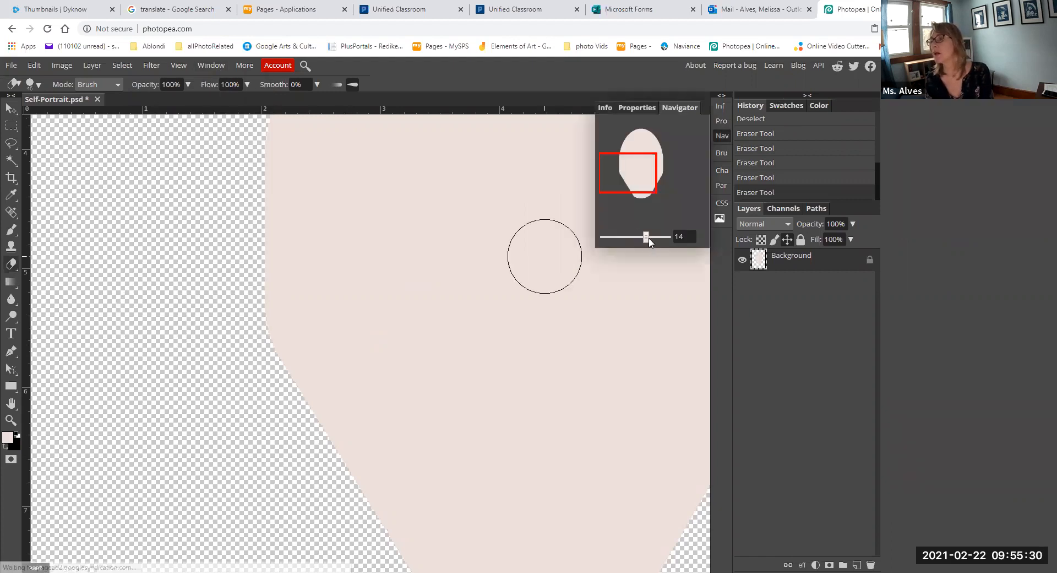
pyautogui.moveTo(647, 237)
pyautogui.mouseDown()
pyautogui.moveTo(657, 237)
pyautogui.moveTo(646, 237)
pyautogui.mouseUp()
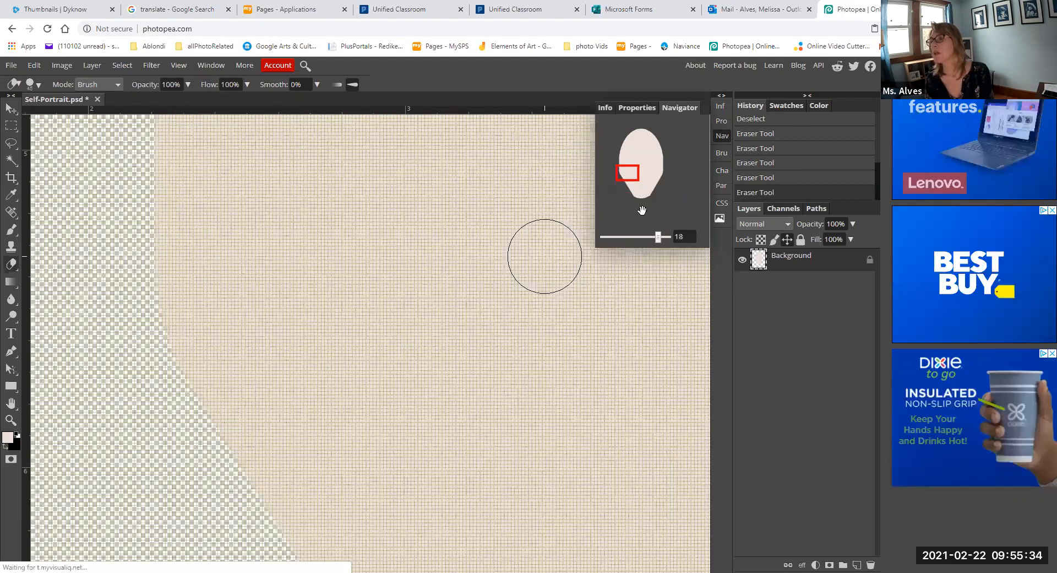
pyautogui.moveTo(620, 172); pyautogui.dragTo(651, 175)
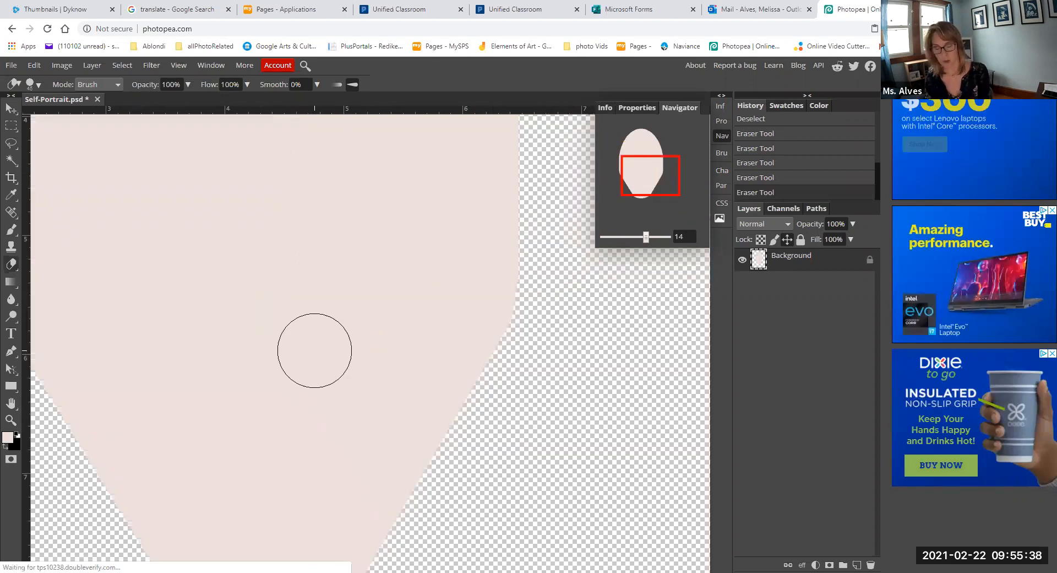
pyautogui.moveTo(234, 347); pyautogui.dragTo(311, 229)
pyautogui.scroll(-2, 284, 270)
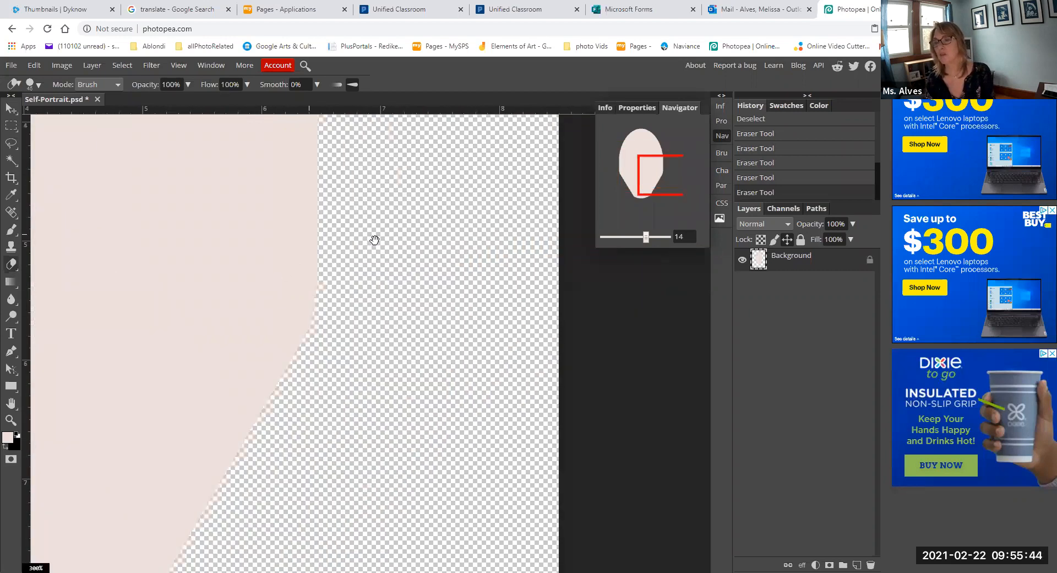
pyautogui.hscroll(1, 374, 239)
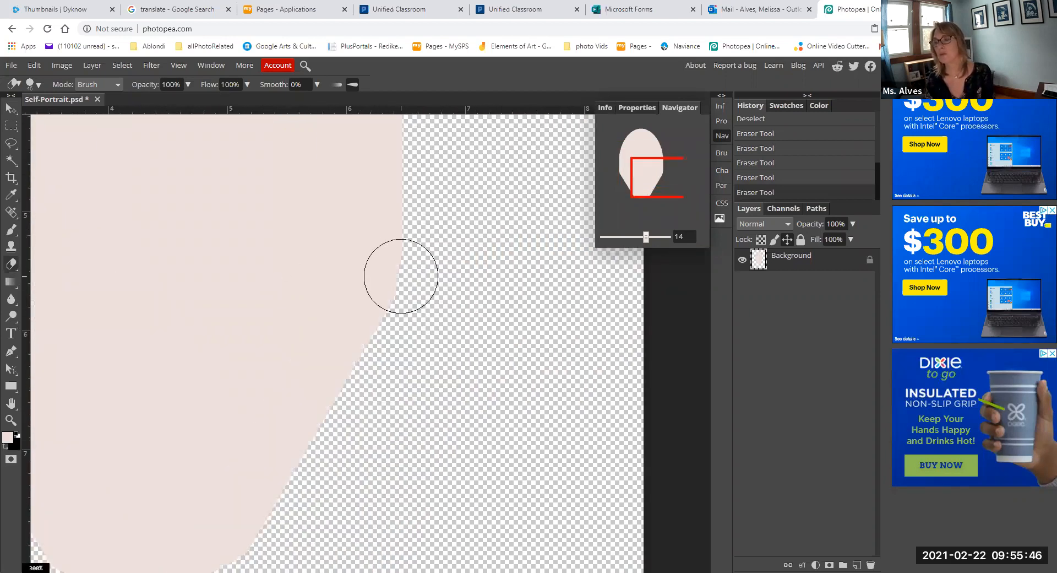
pyautogui.moveTo(427, 309); pyautogui.dragTo(437, 283)
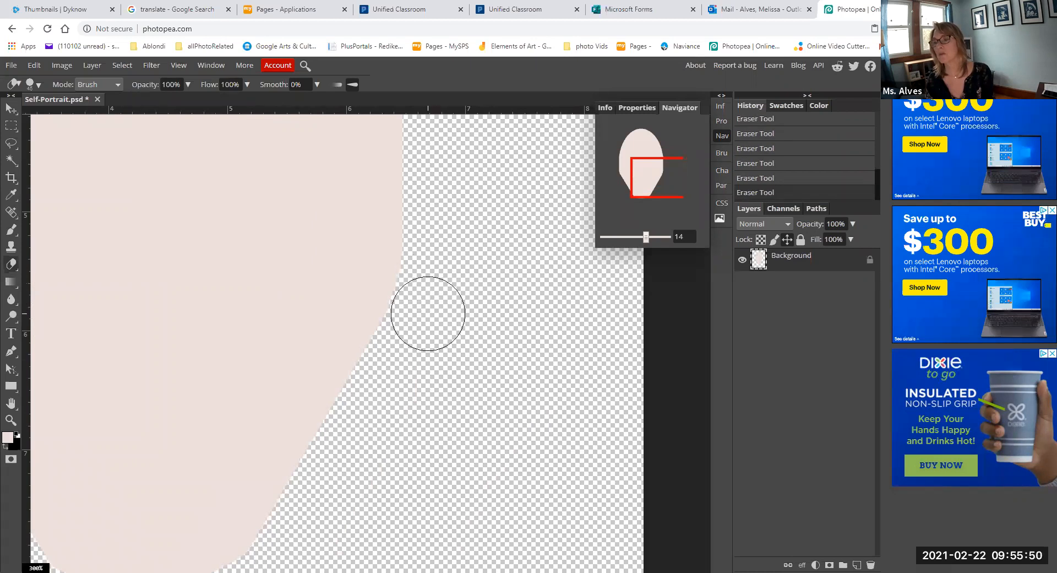
pyautogui.moveTo(422, 322)
pyautogui.mouseDown()
pyautogui.moveTo(438, 269)
pyautogui.moveTo(430, 335)
pyautogui.mouseUp()
pyautogui.press('space')
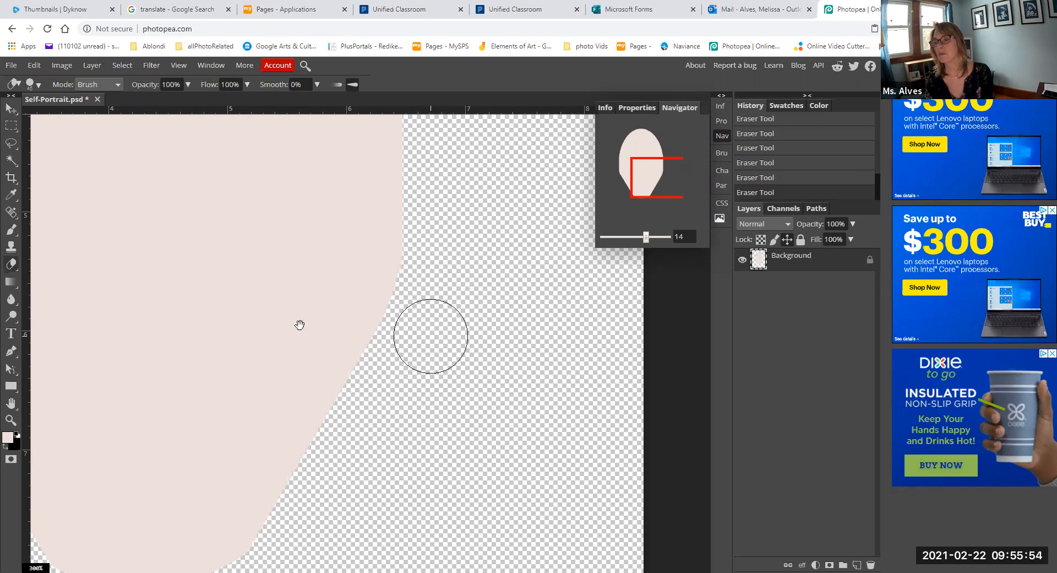
# Smooth the corners of the chin with the Eraser and return to a view of the whole face.
pyautogui.moveTo(265, 316); pyautogui.dragTo(448, 286)
pyautogui.moveTo(136, 300); pyautogui.dragTo(386, 260)
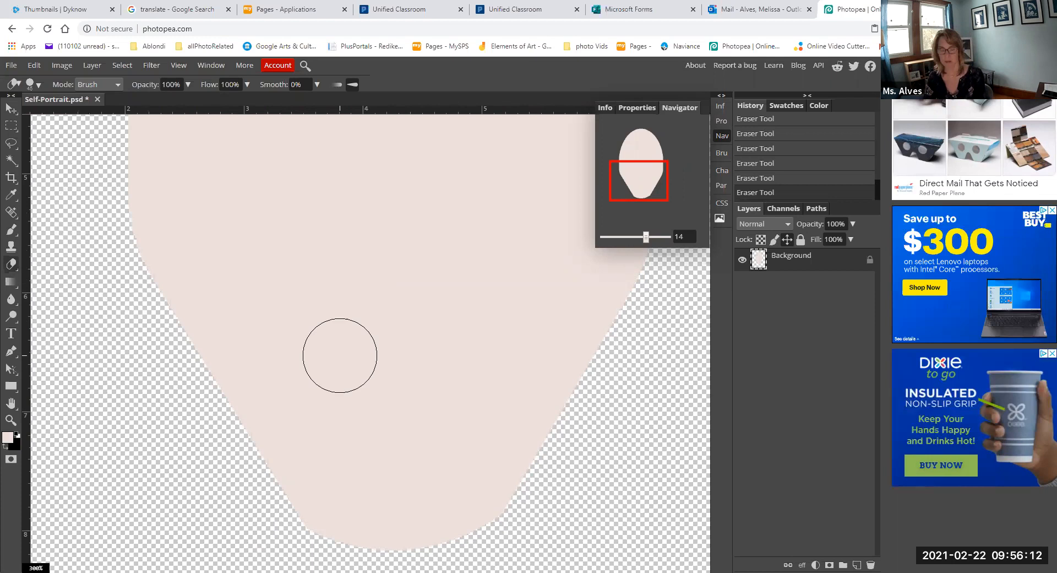
pyautogui.press('space')
pyautogui.moveTo(616, 421)
pyautogui.mouseDown()
pyautogui.moveTo(620, 366)
pyautogui.moveTo(582, 245)
pyautogui.mouseUp()
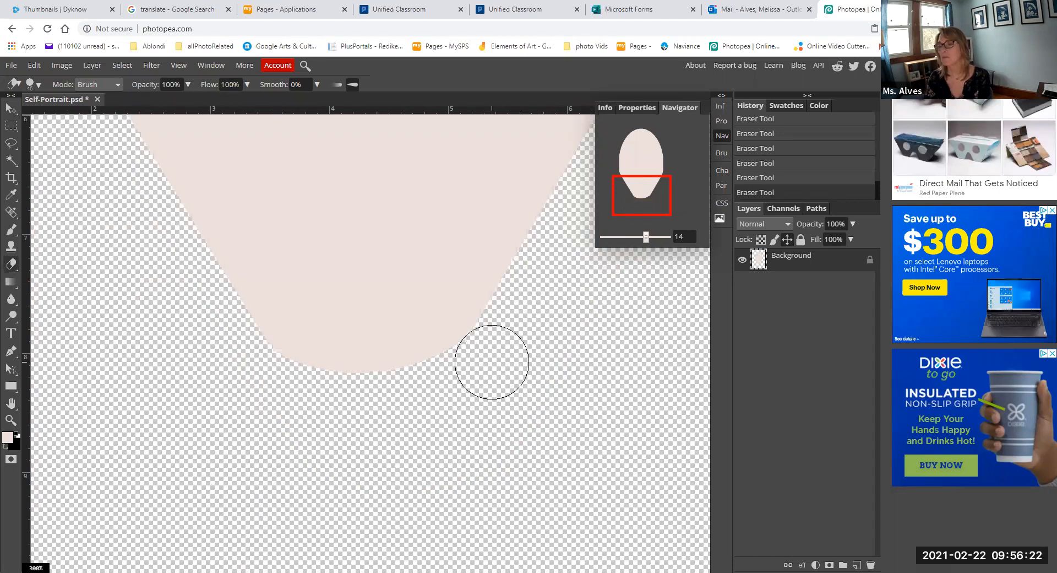
pyautogui.moveTo(486, 367)
pyautogui.mouseDown()
pyautogui.moveTo(495, 353)
pyautogui.moveTo(520, 354)
pyautogui.mouseUp()
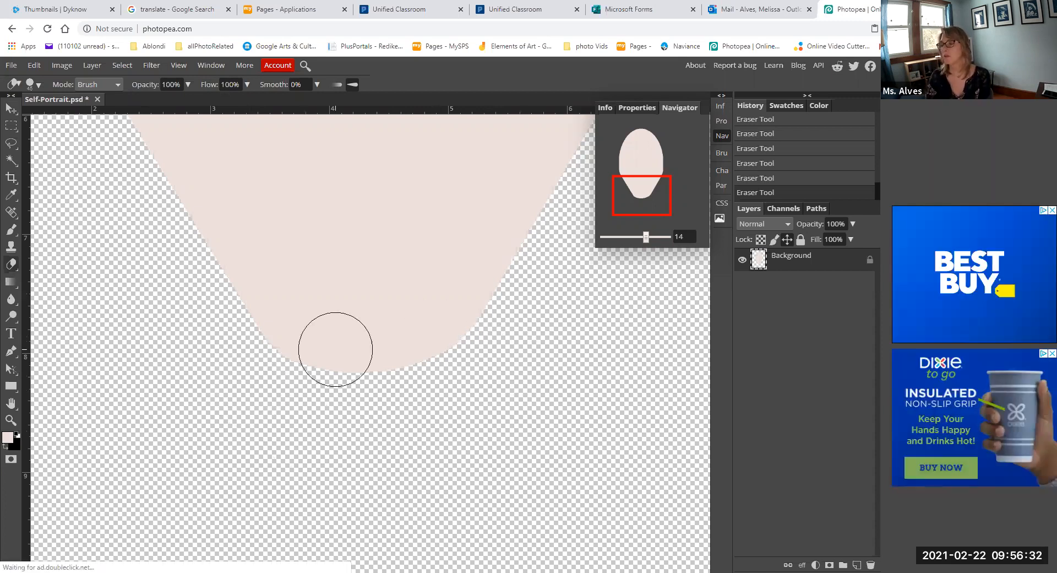
pyautogui.moveTo(643, 238); pyautogui.dragTo(627, 238)
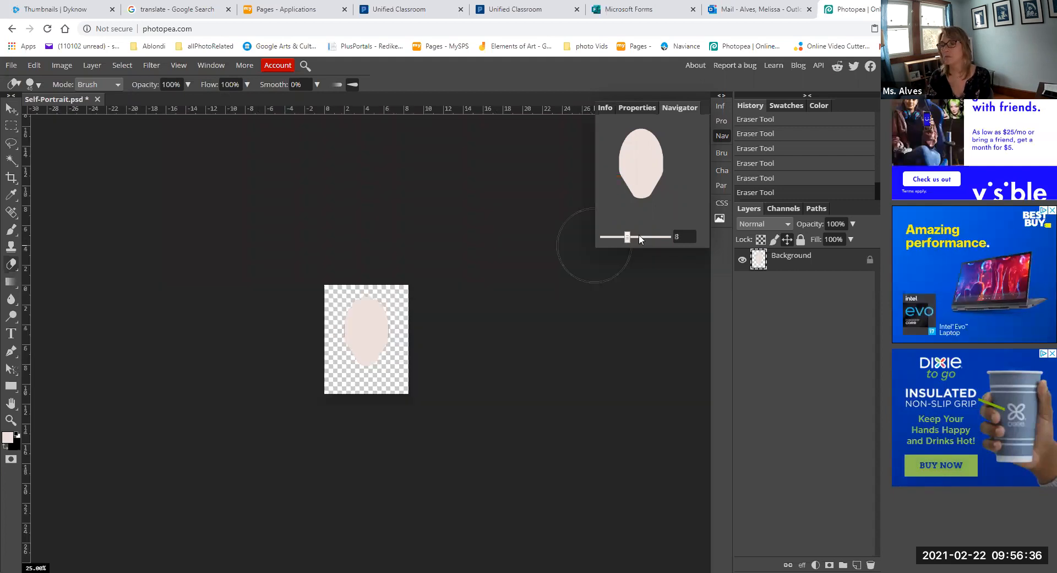
pyautogui.click(639, 237)
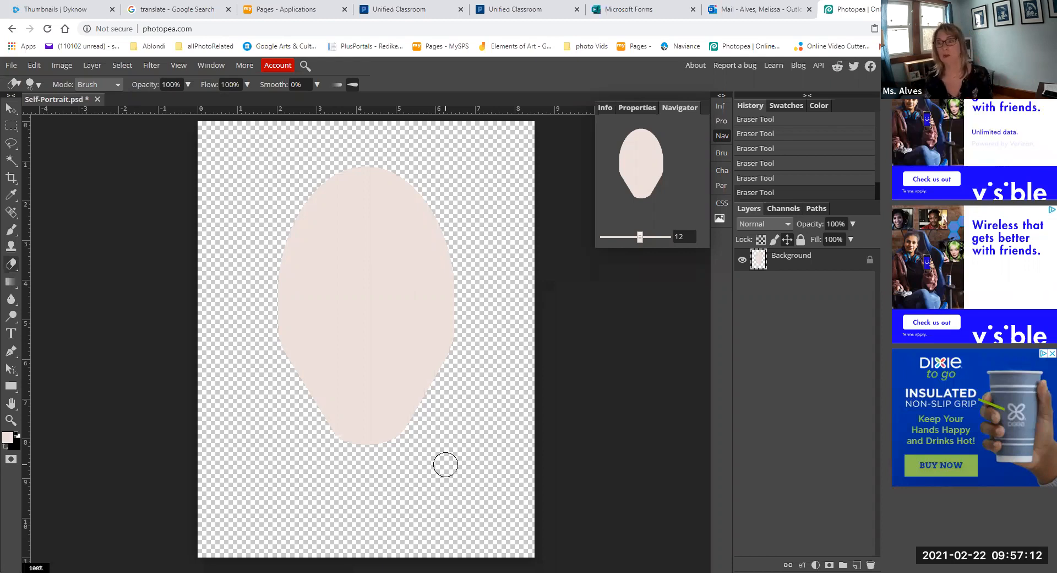
# Add a new layer and place an elliptical selection about 1.2 by 0.5 in for the eye on the left half of the face.
pyautogui.click(857, 564)
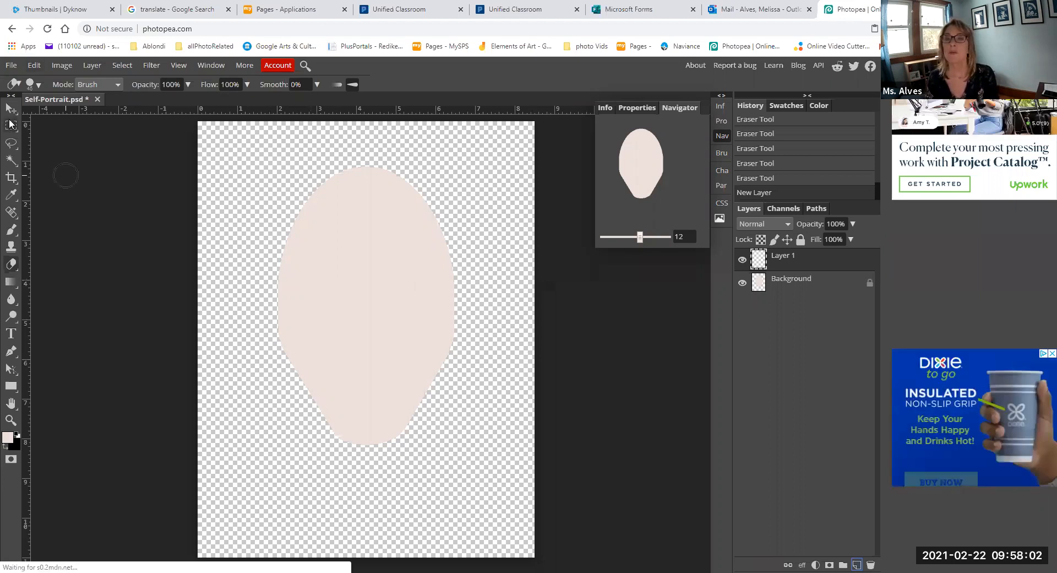
pyautogui.rightClick(10, 124)
pyautogui.click(42, 143)
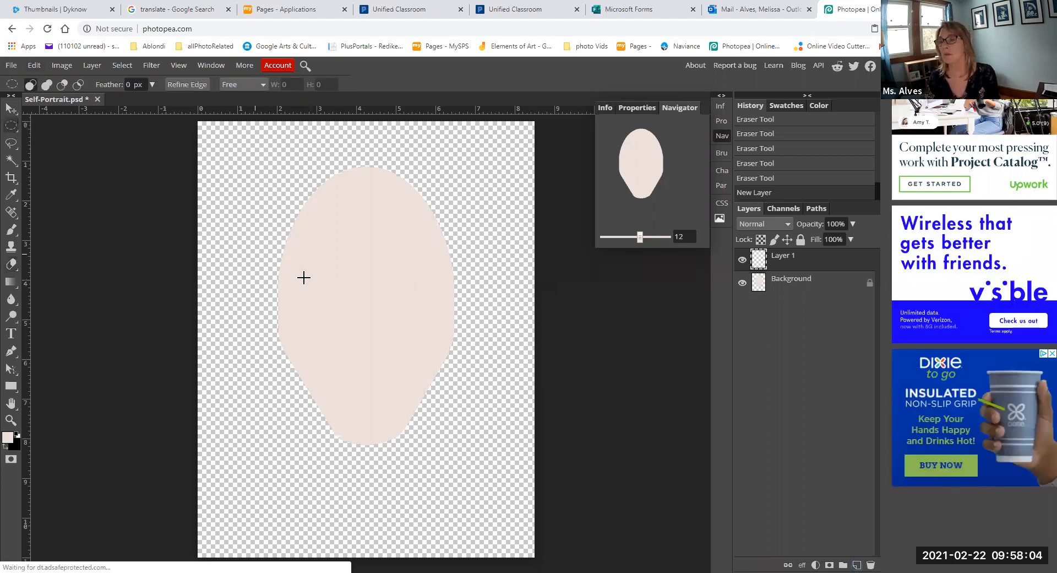
pyautogui.moveTo(302, 274); pyautogui.dragTo(330, 282)
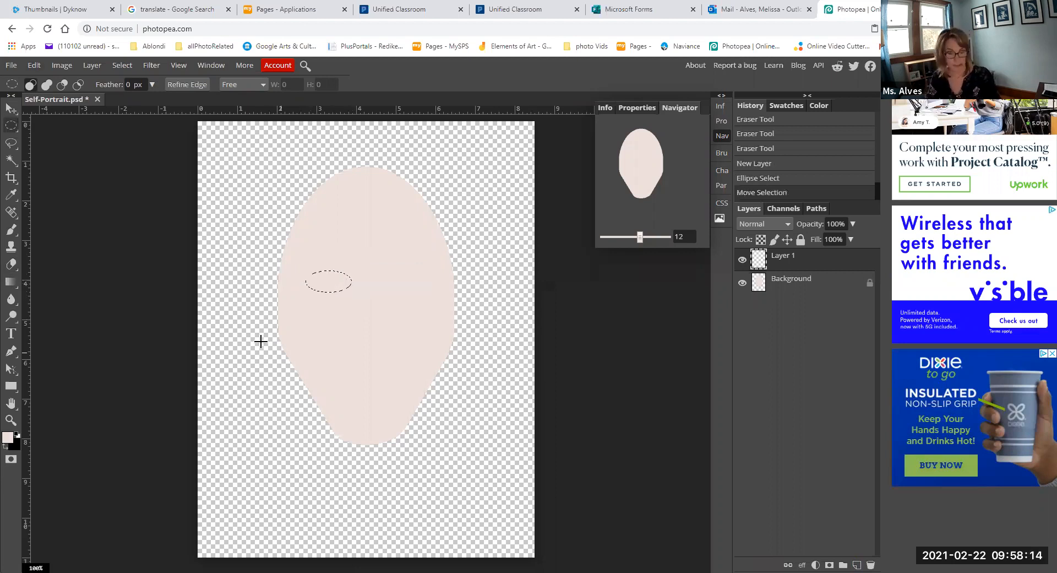
# Subtract the rounded ends of the eye selection with Lasso Select to form a pointed almond shape.
pyautogui.click(10, 144)
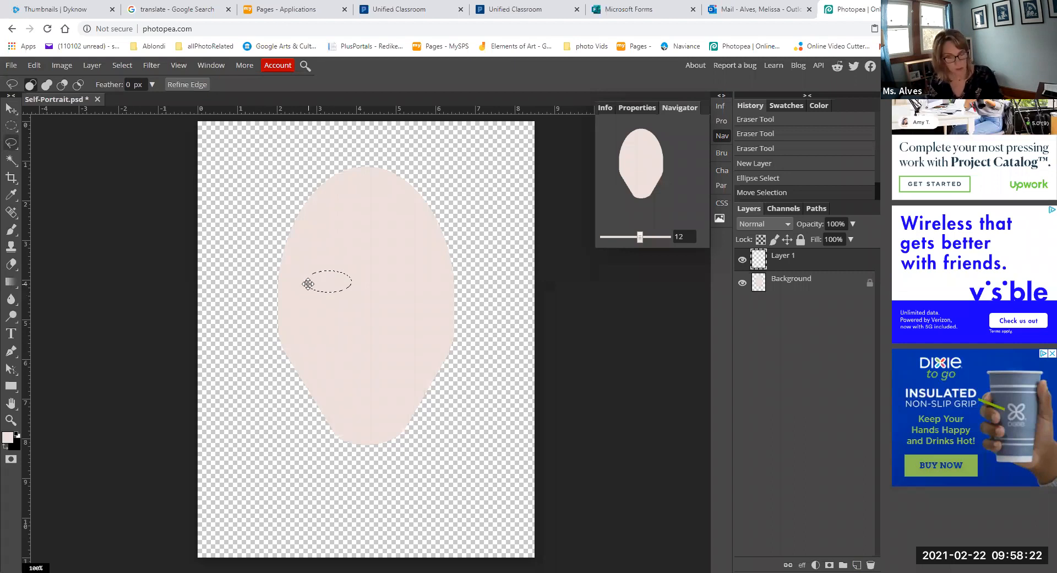
pyautogui.press('alt')
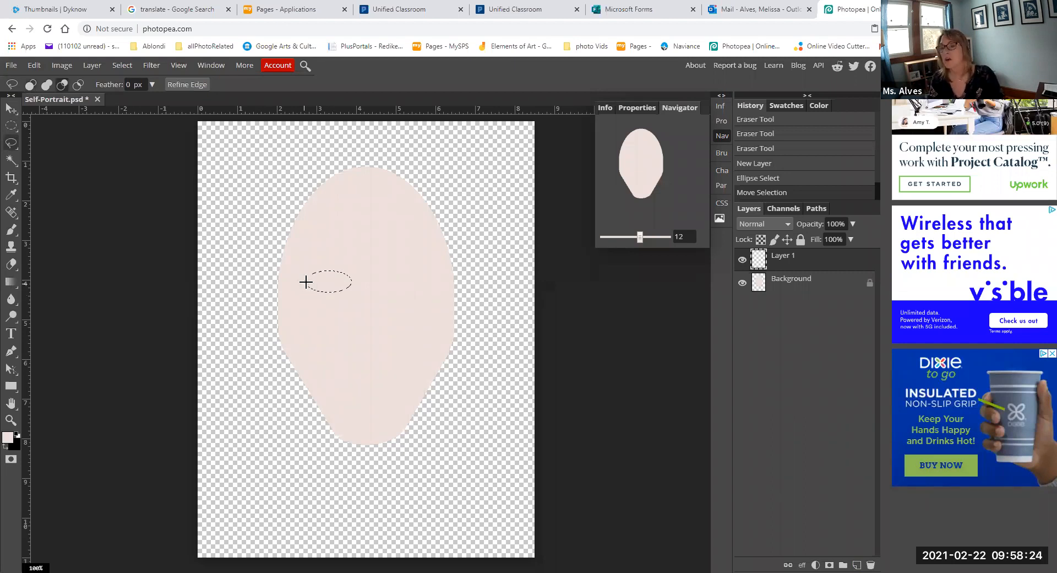
pyautogui.moveTo(305, 282)
pyautogui.mouseDown()
pyautogui.moveTo(346, 288)
pyautogui.moveTo(322, 293)
pyautogui.moveTo(348, 304)
pyautogui.moveTo(355, 283)
pyautogui.mouseUp()
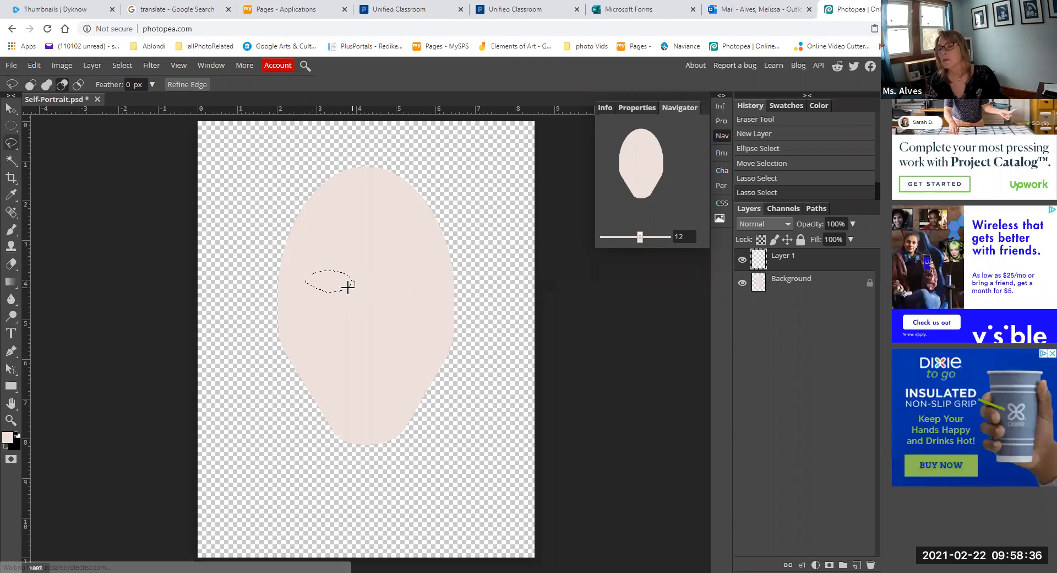
pyautogui.moveTo(379, 295)
pyautogui.mouseDown()
pyautogui.moveTo(361, 273)
pyautogui.moveTo(302, 274)
pyautogui.moveTo(332, 270)
pyautogui.mouseUp()
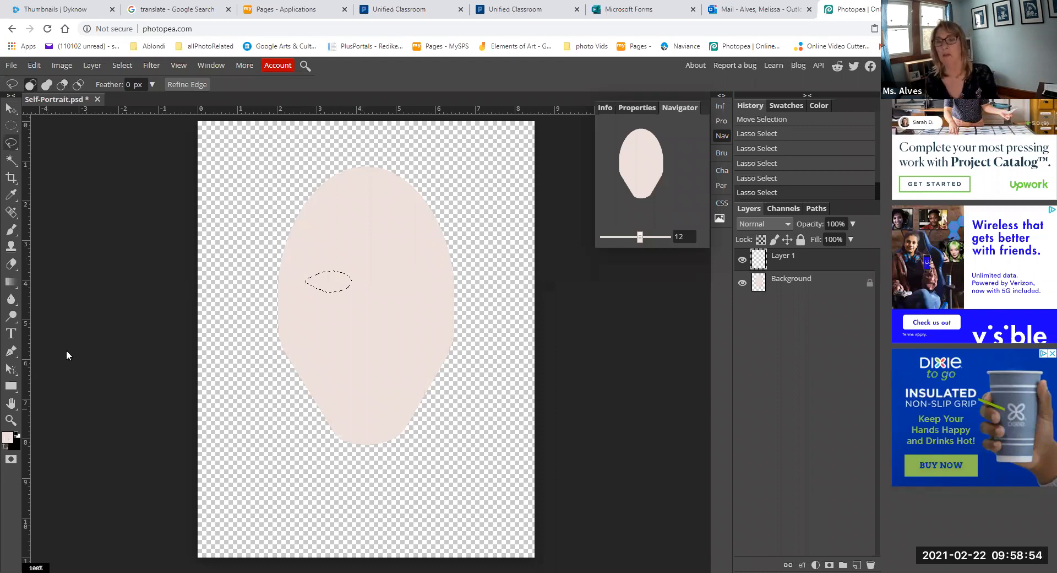
# Fill the almond-shaped eye selection with white (ffffff) at 100% opacity and deselect it.
pyautogui.click(8, 437)
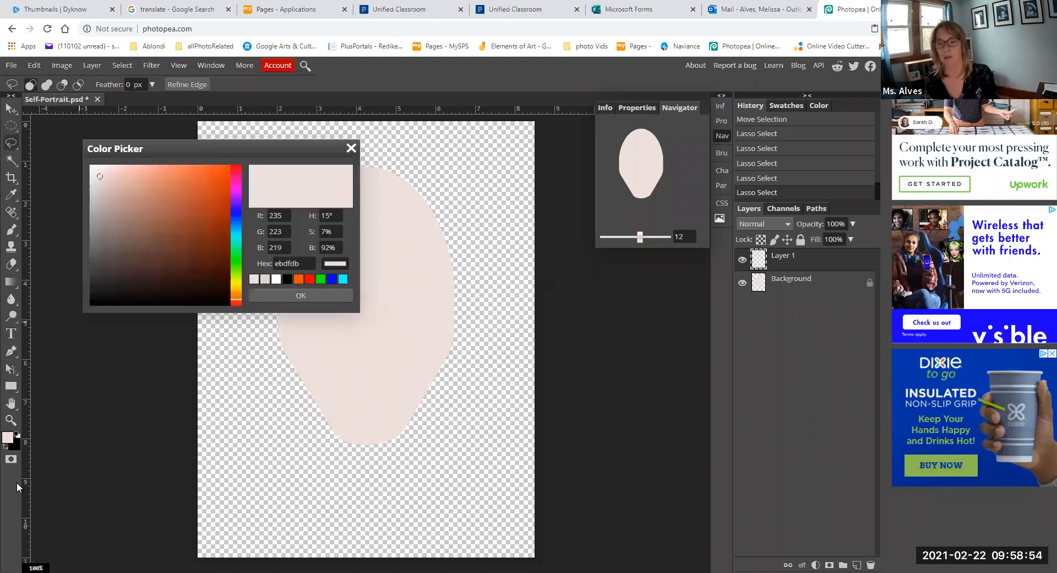
pyautogui.click(17, 434)
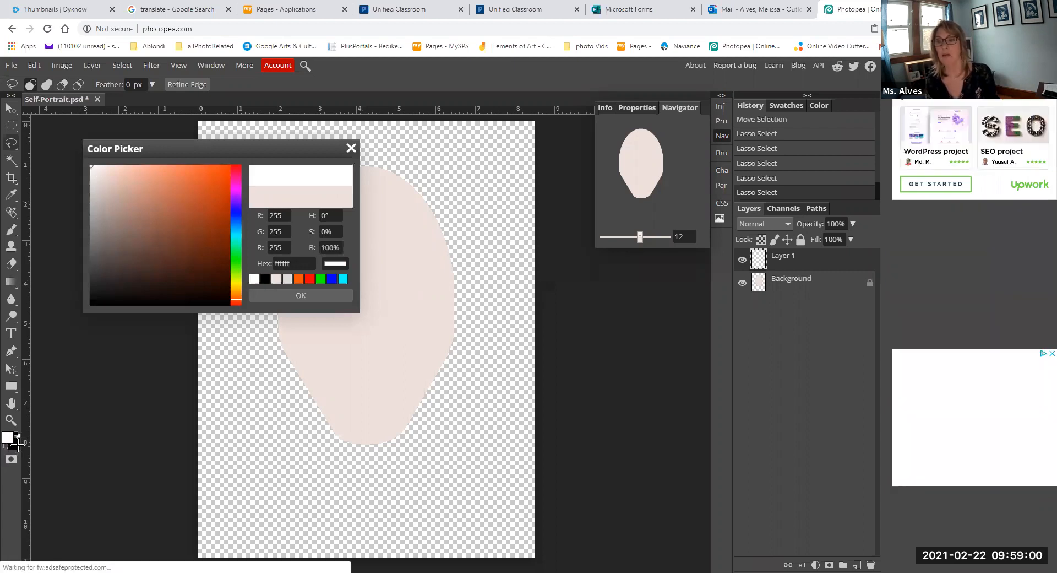
pyautogui.click(17, 434)
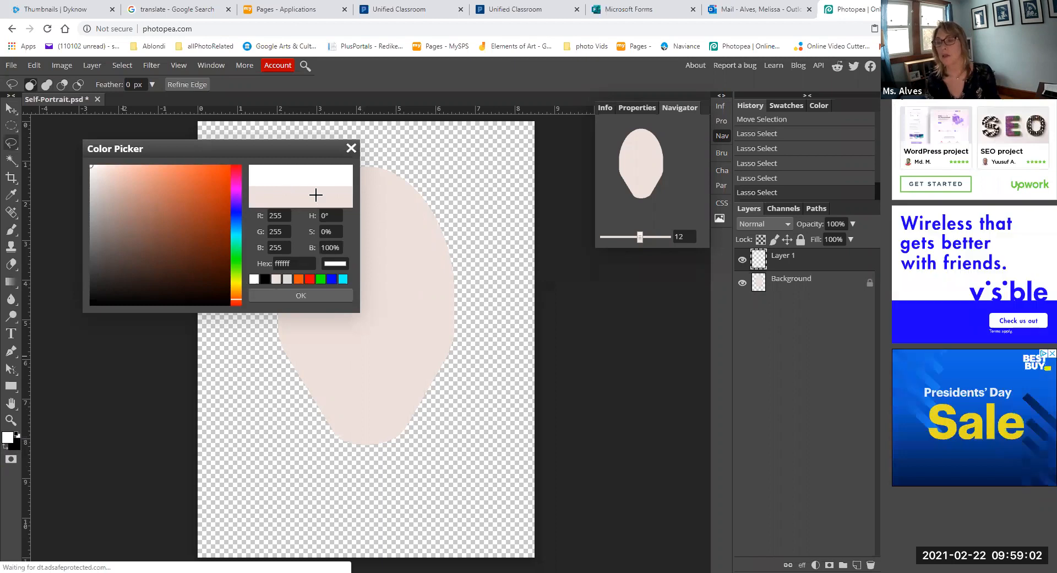
pyautogui.click(303, 296)
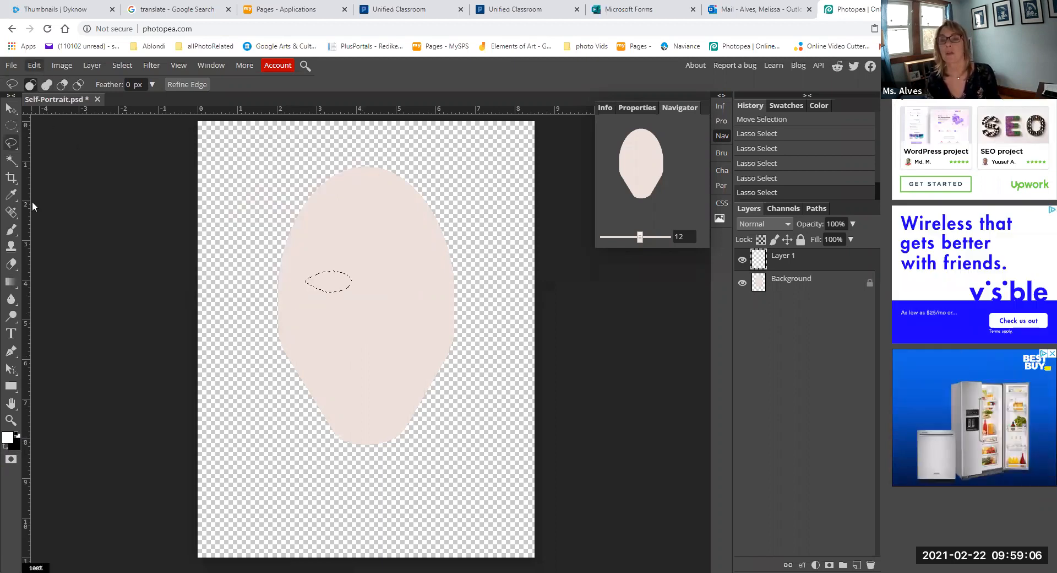
pyautogui.click(34, 65)
pyautogui.click(43, 247)
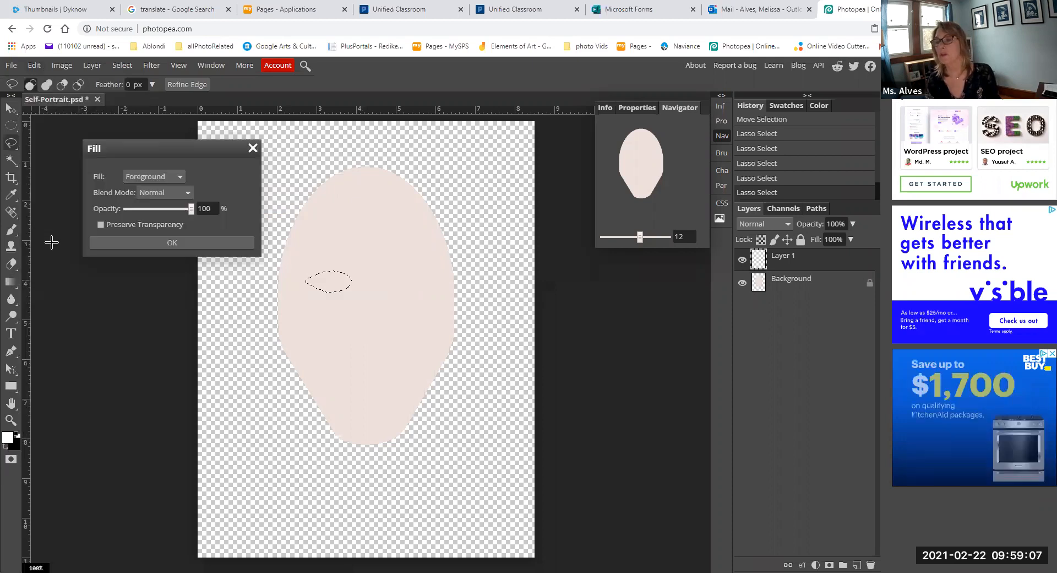
pyautogui.click(156, 243)
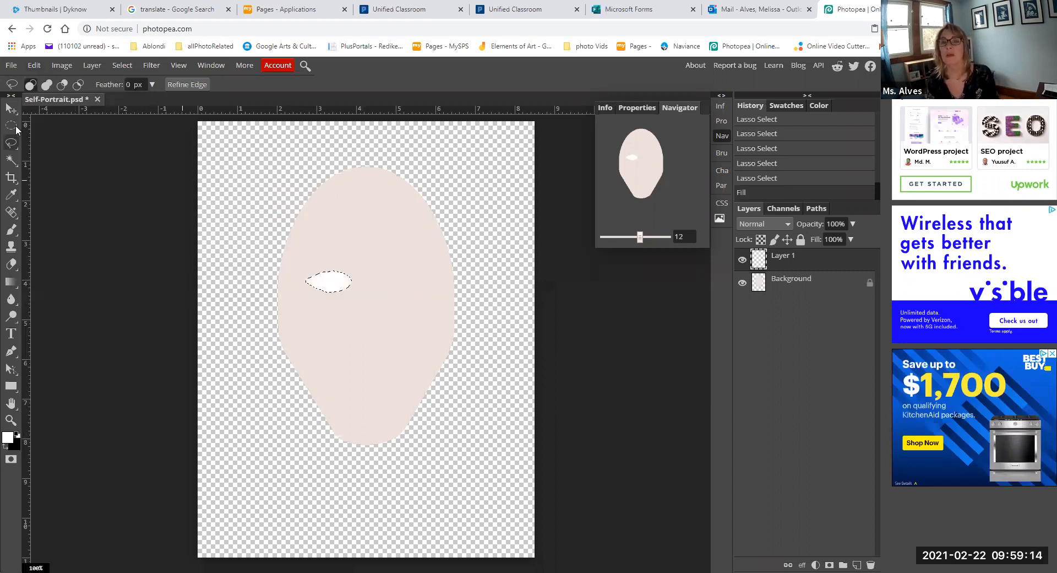
pyautogui.click(13, 128)
pyautogui.click(250, 227)
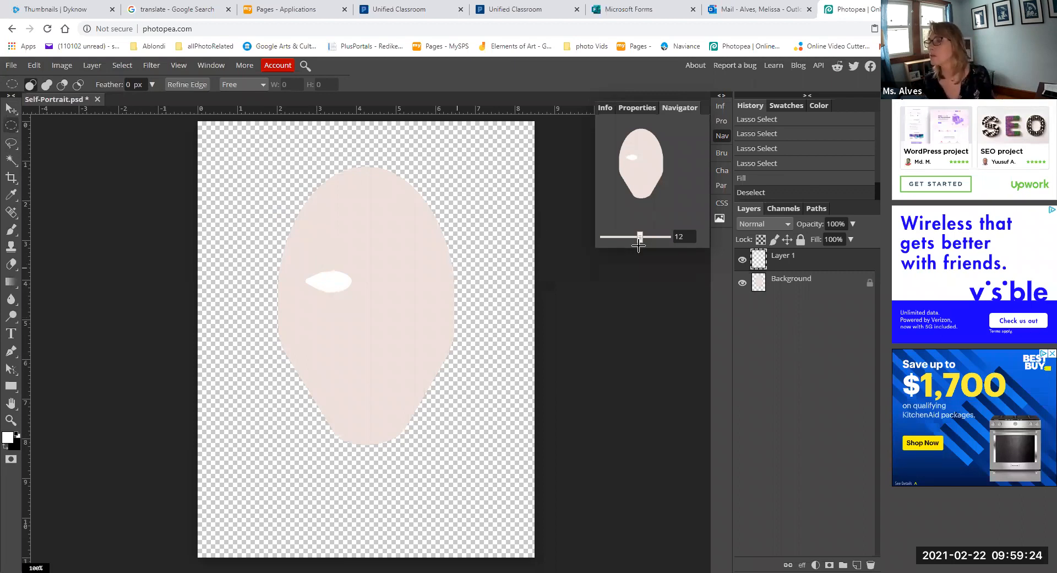
# Smooth the upper and lower edges of the white eye shape with the Eraser and return to the whole-page view.
pyautogui.moveTo(644, 236); pyautogui.dragTo(650, 236)
pyautogui.moveTo(349, 275); pyautogui.dragTo(361, 303)
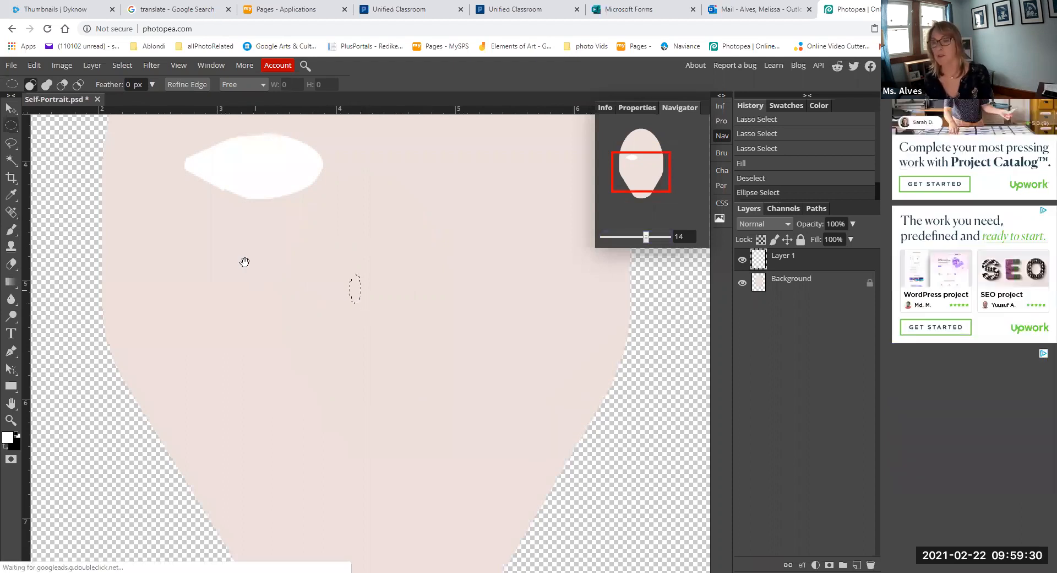
pyautogui.hotkey('ctrl', 'd')
pyautogui.moveTo(344, 401); pyautogui.dragTo(445, 543)
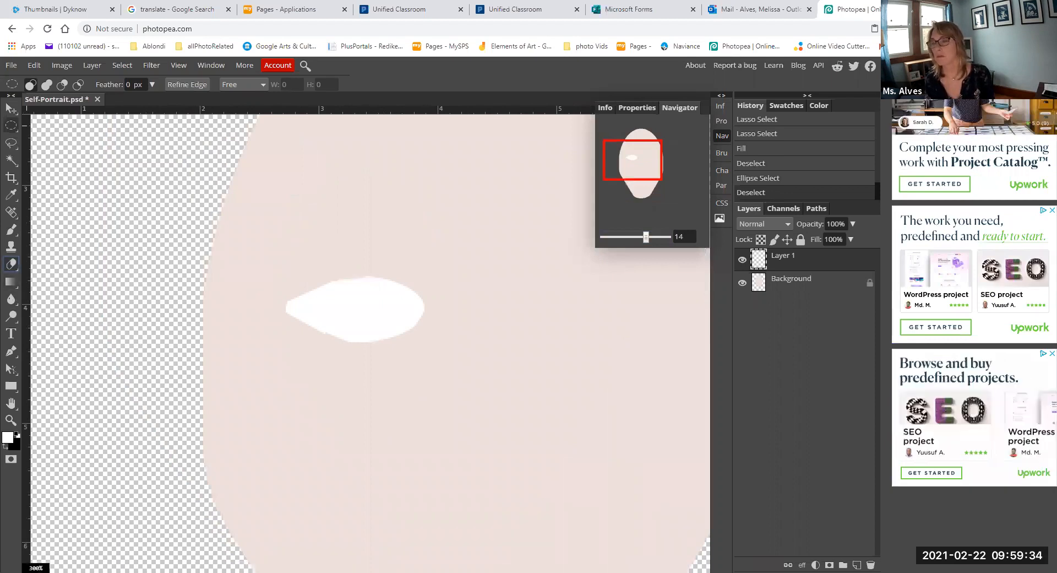
pyautogui.click(11, 267)
pyautogui.moveTo(312, 365); pyautogui.dragTo(359, 391)
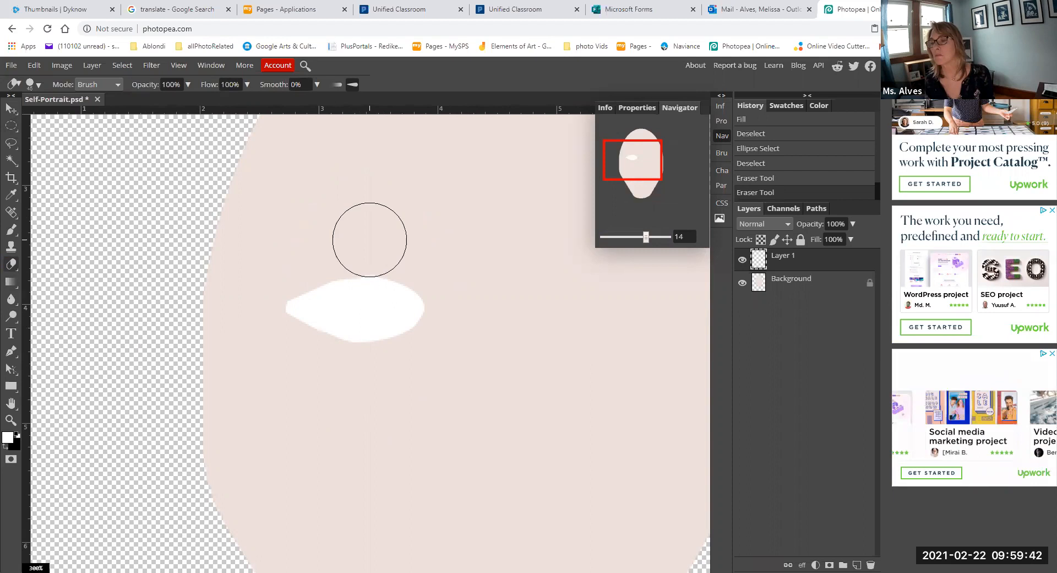
pyautogui.moveTo(369, 239); pyautogui.dragTo(401, 245)
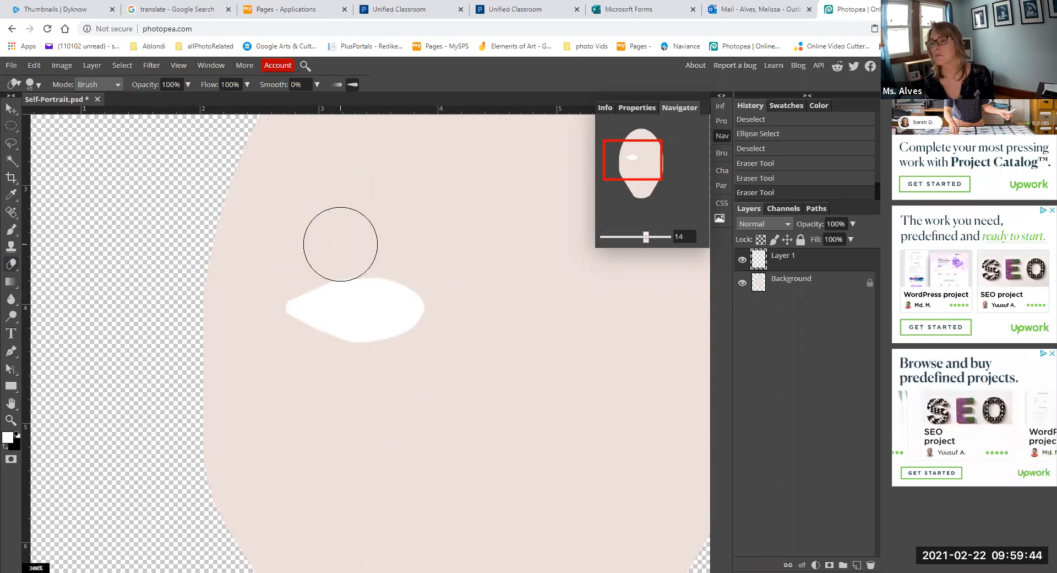
pyautogui.moveTo(329, 244)
pyautogui.mouseDown()
pyautogui.moveTo(392, 245)
pyautogui.moveTo(439, 228)
pyautogui.mouseUp()
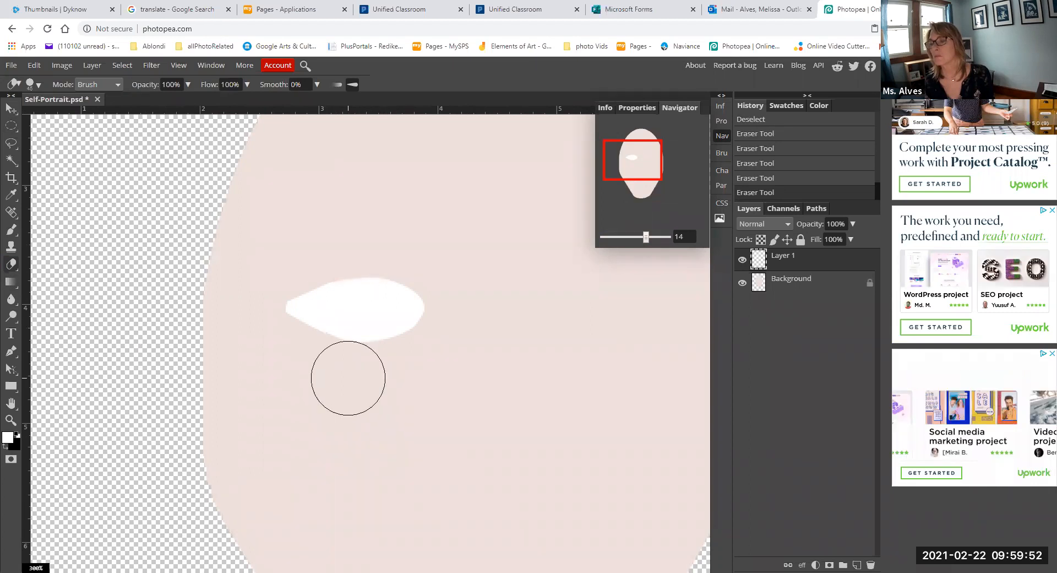
pyautogui.moveTo(348, 377); pyautogui.dragTo(357, 381)
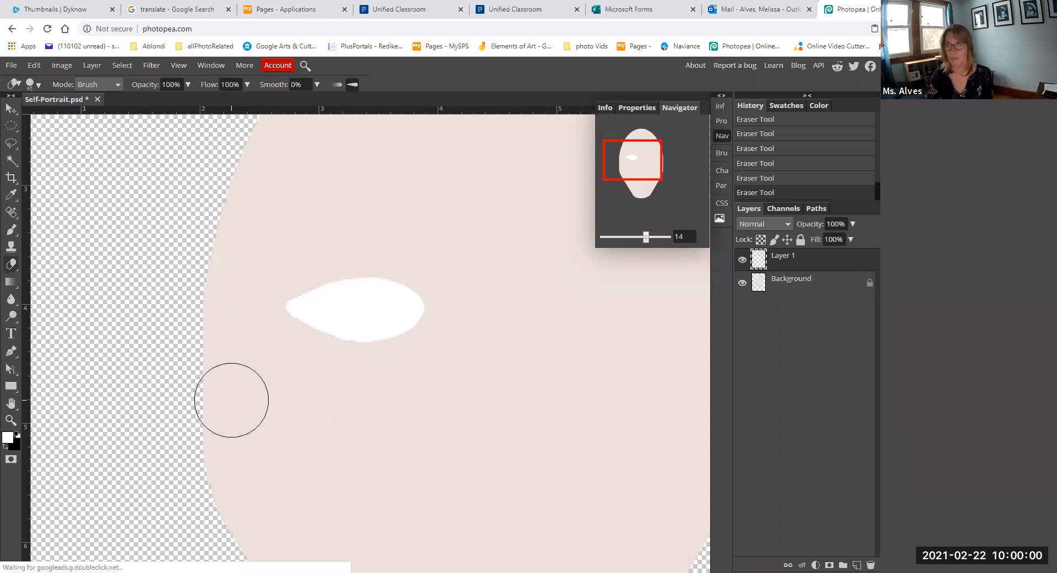
pyautogui.moveTo(640, 245); pyautogui.dragTo(634, 245)
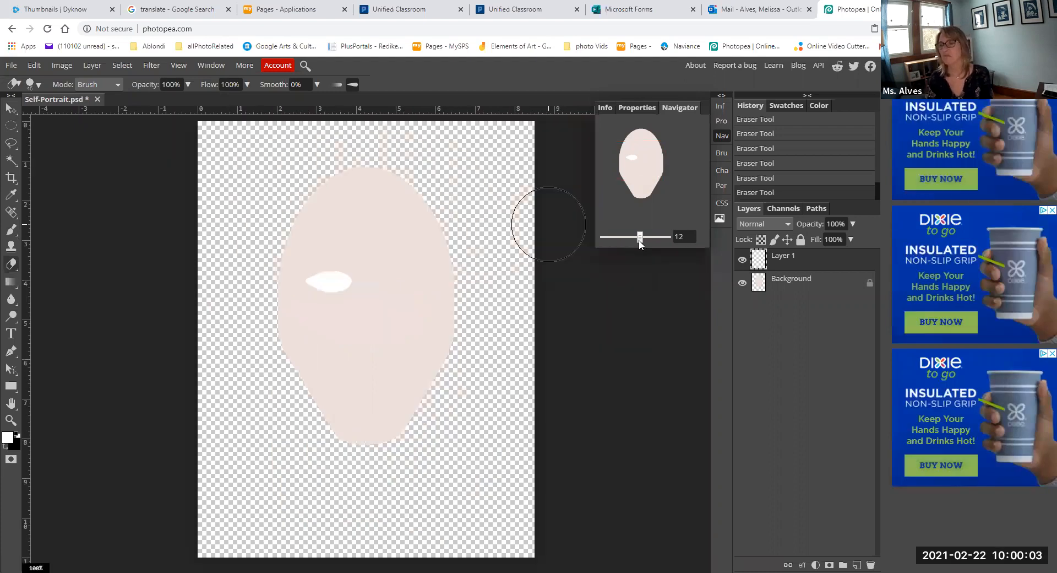
# Add a new layer and place a nearly round elliptical selection about 0.7 by 0.6 in over the middle of the white eye shape.
pyautogui.click(856, 563)
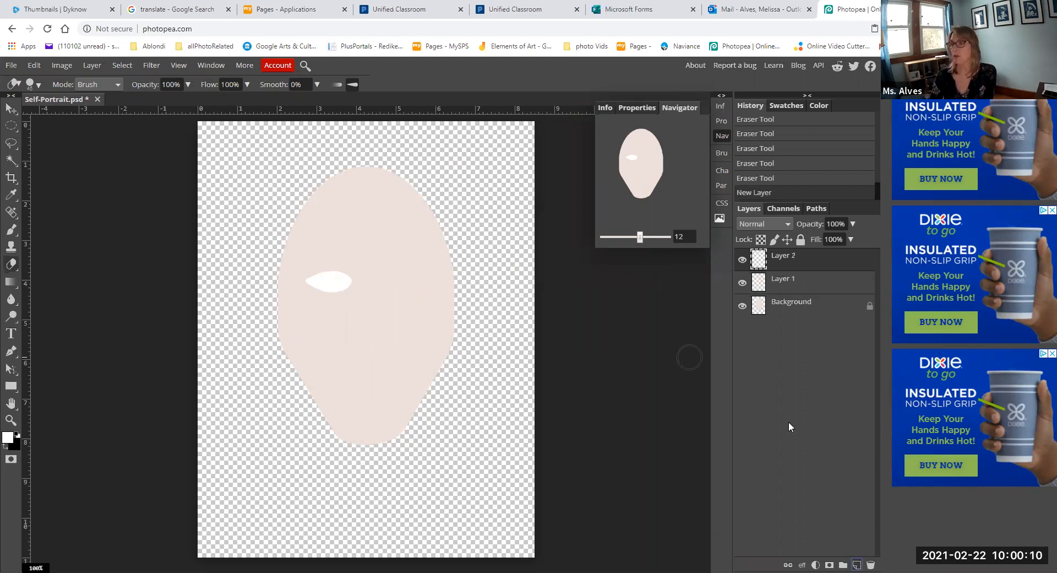
pyautogui.click(10, 125)
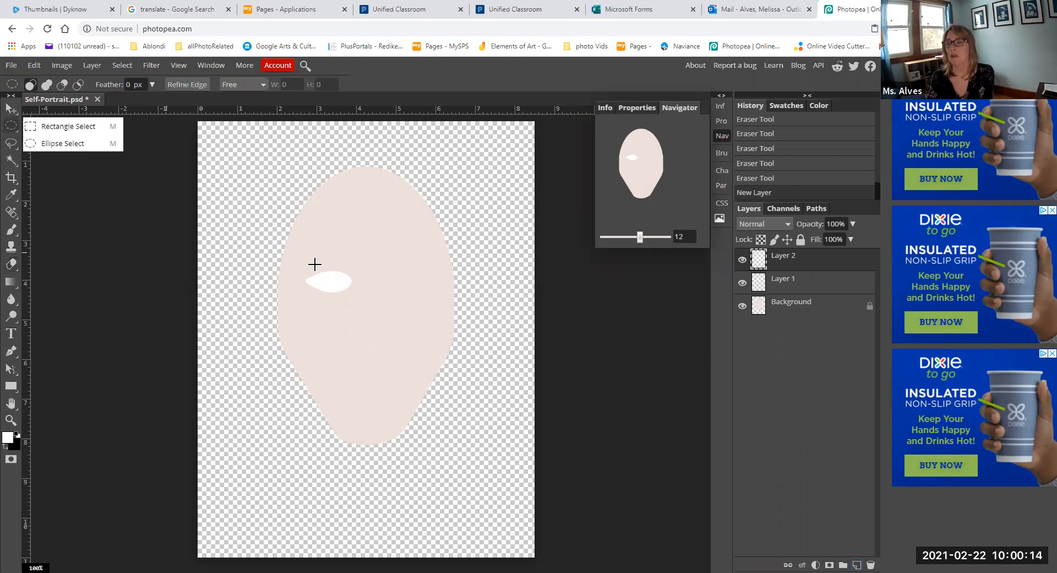
pyautogui.moveTo(314, 265)
pyautogui.mouseDown()
pyautogui.moveTo(341, 291)
pyautogui.moveTo(328, 280)
pyautogui.mouseUp()
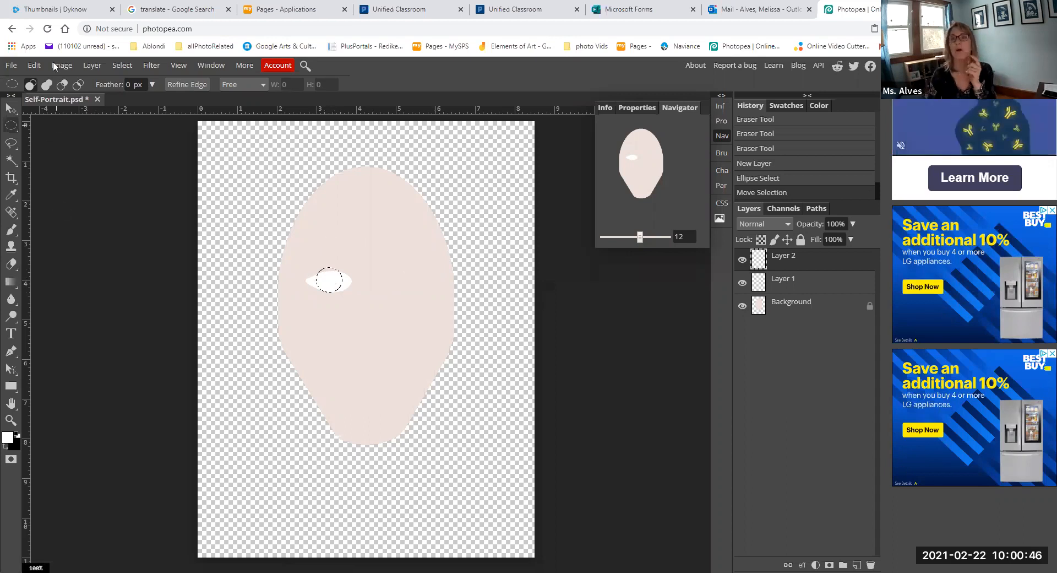
pyautogui.click(33, 66)
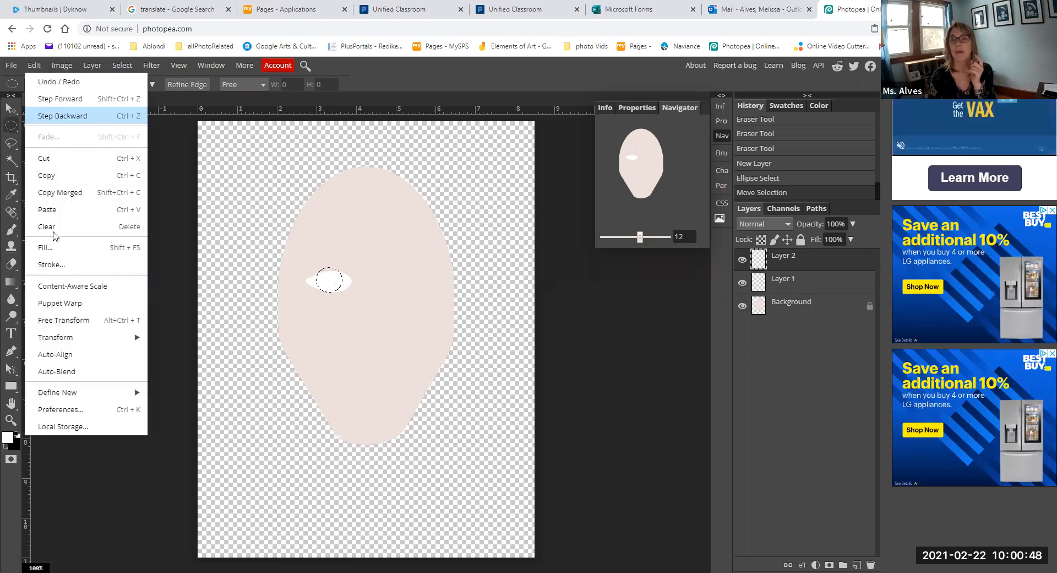
pyautogui.click(134, 252)
pyautogui.click(253, 149)
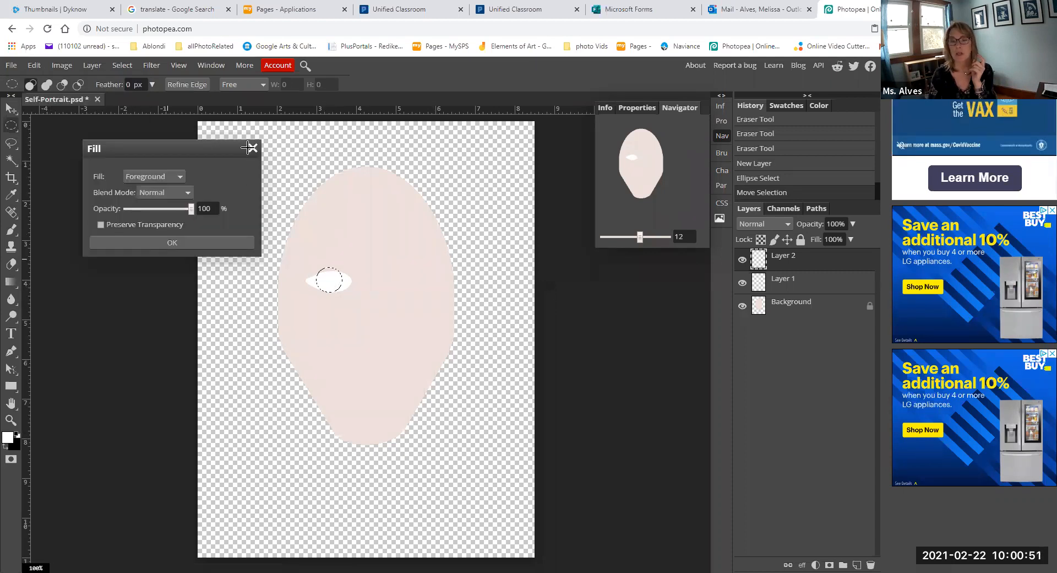
# Set the foreground colour to a medium blue-violet for the iris.
pyautogui.click(8, 438)
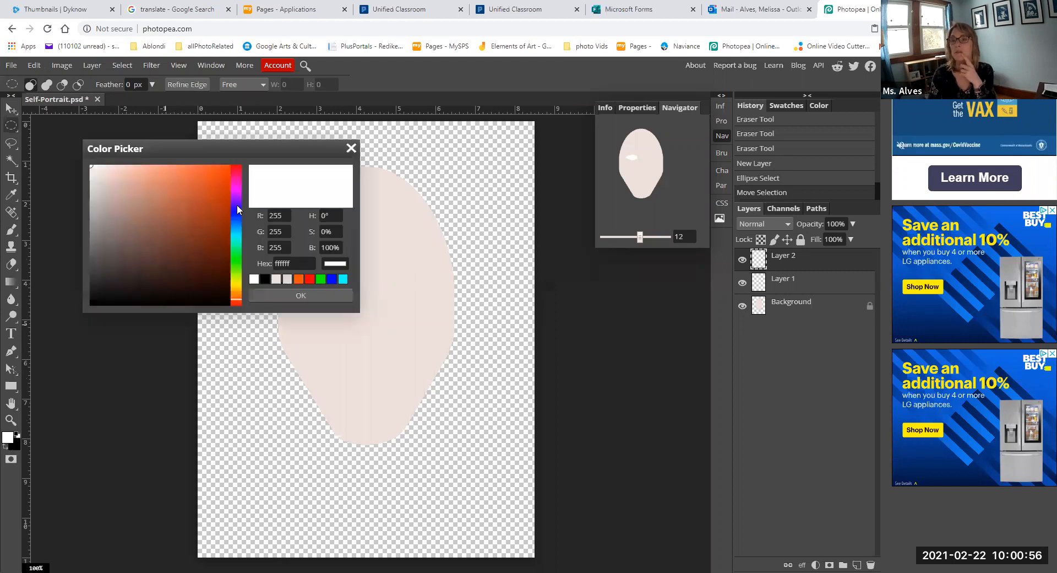
pyautogui.click(237, 206)
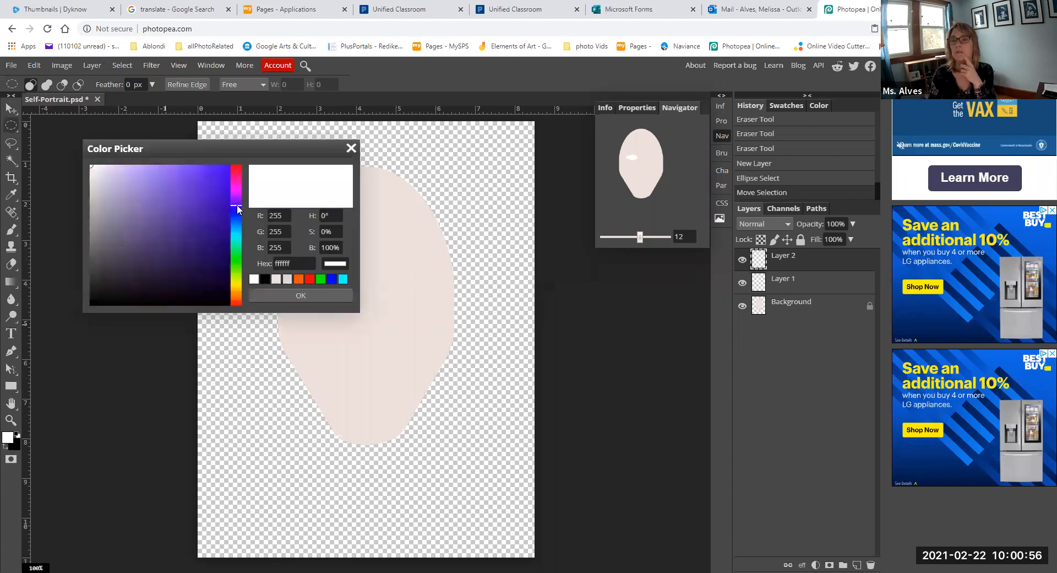
pyautogui.click(189, 250)
pyautogui.click(186, 238)
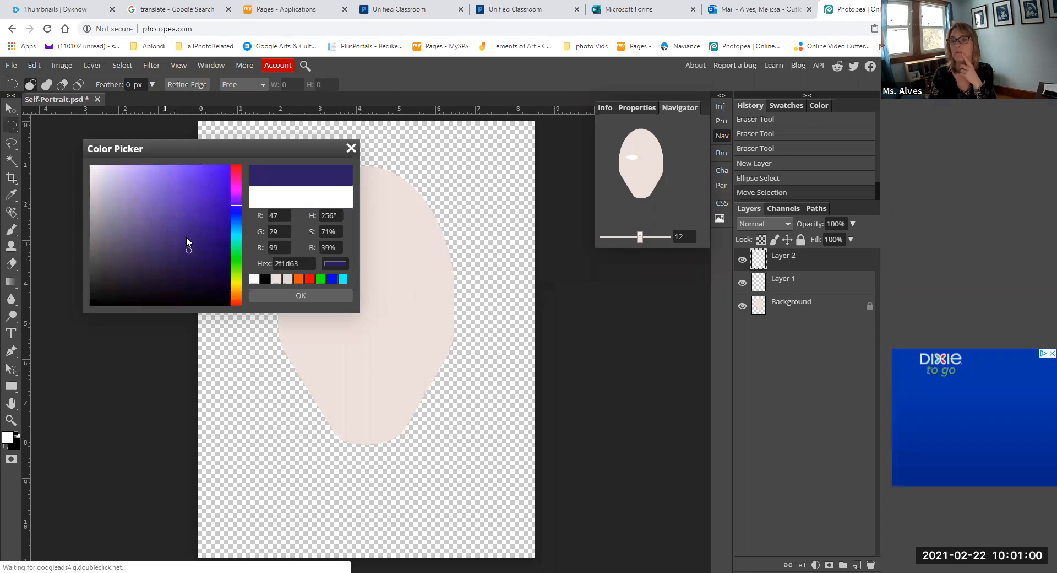
pyautogui.click(182, 228)
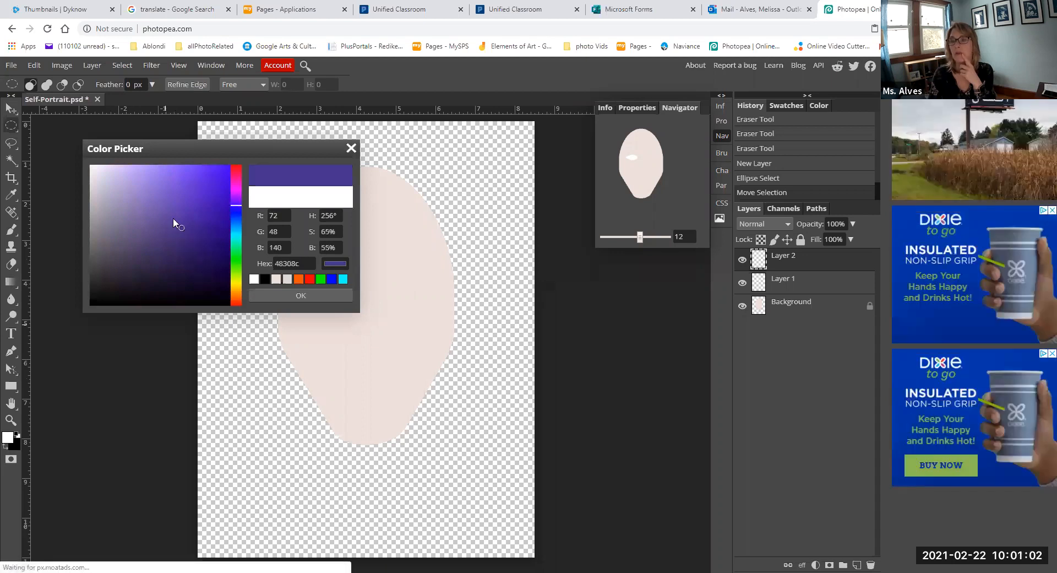
pyautogui.click(233, 206)
pyautogui.click(233, 209)
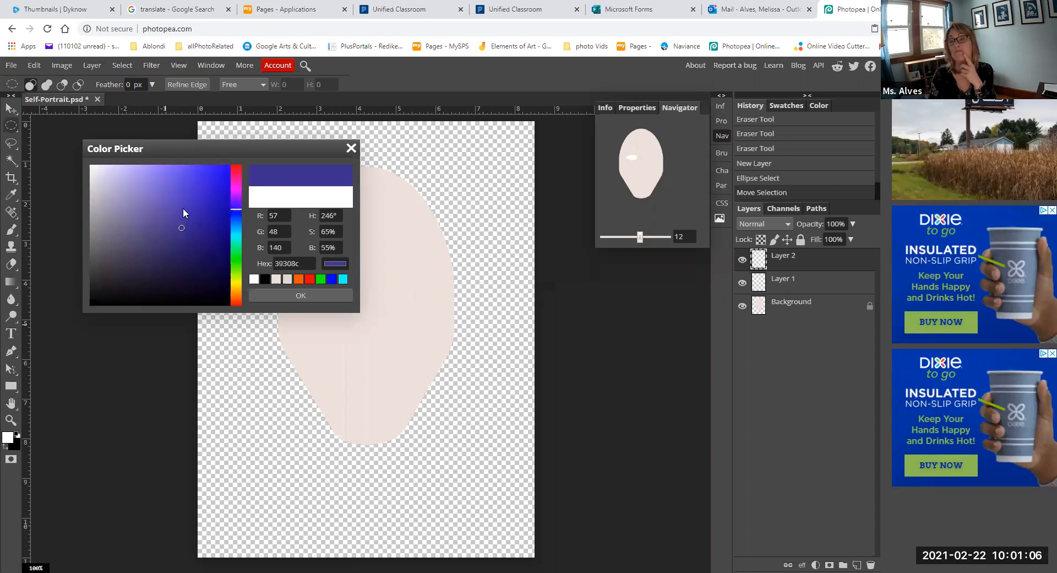
pyautogui.click(282, 293)
# Fill the iris selection on Layer 2 with the foreground colour at 100% opacity and deselect it.
pyautogui.click(38, 64)
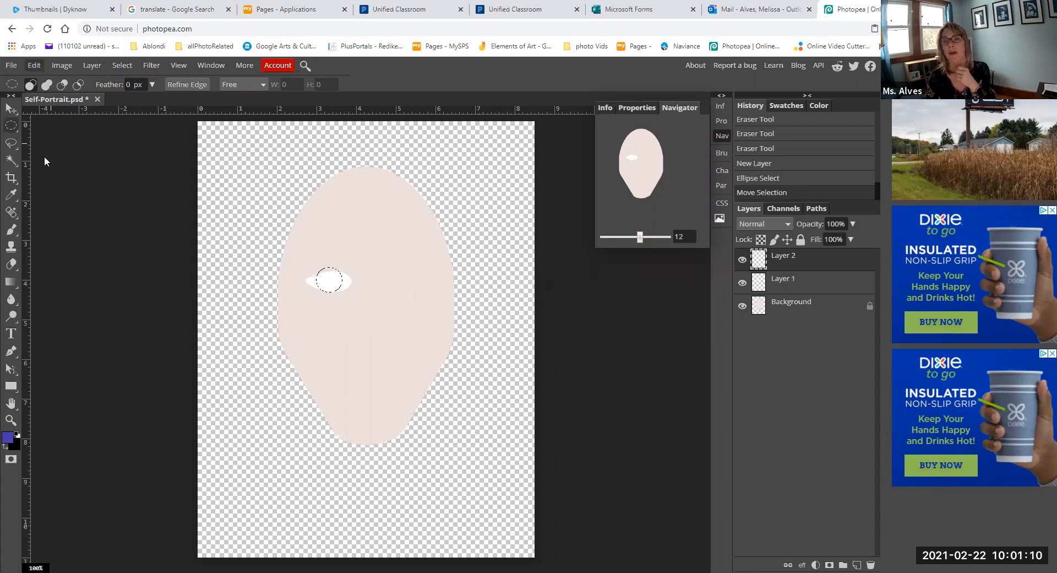
pyautogui.click(47, 247)
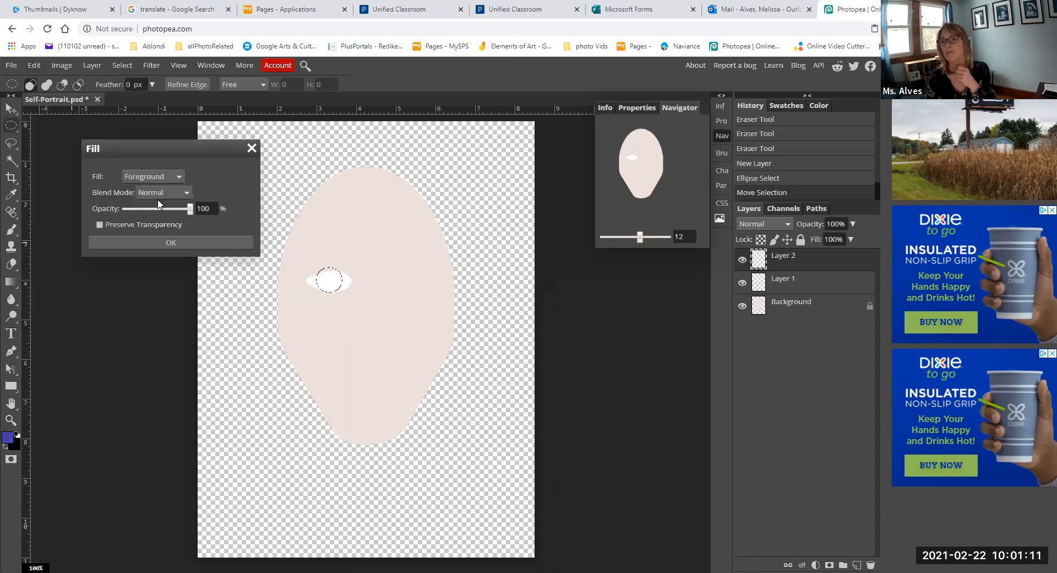
pyautogui.click(185, 243)
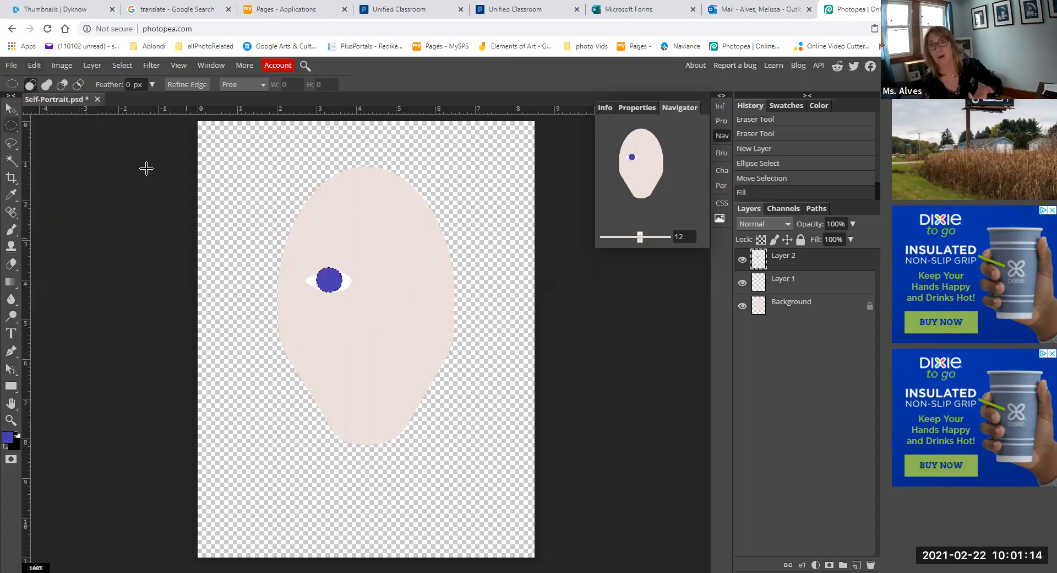
pyautogui.click(12, 144)
pyautogui.click(226, 244)
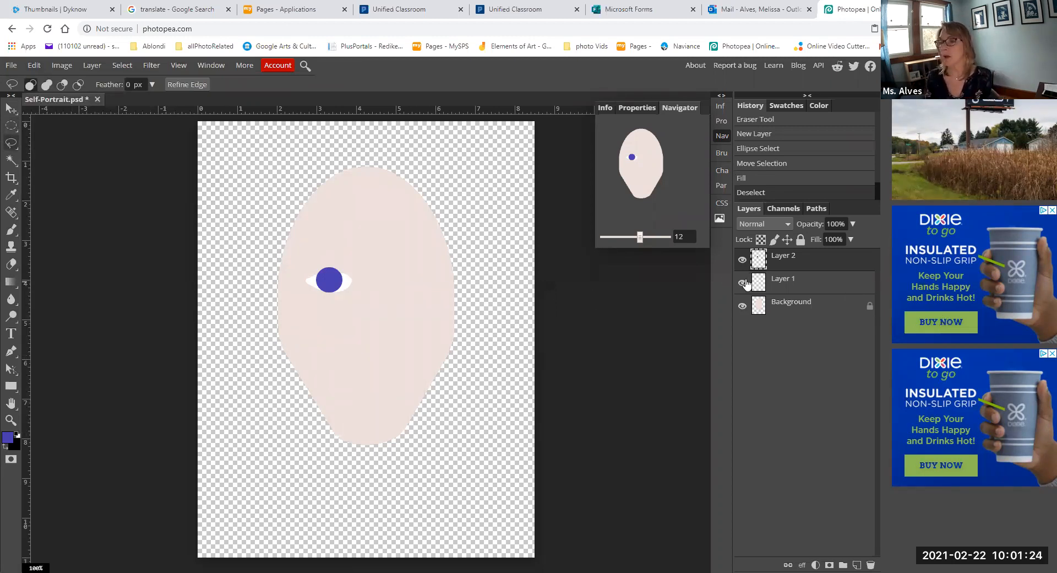
# Select the white eye shape on Layer 1 with the Magic Wand and invert the selection.
pyautogui.click(798, 285)
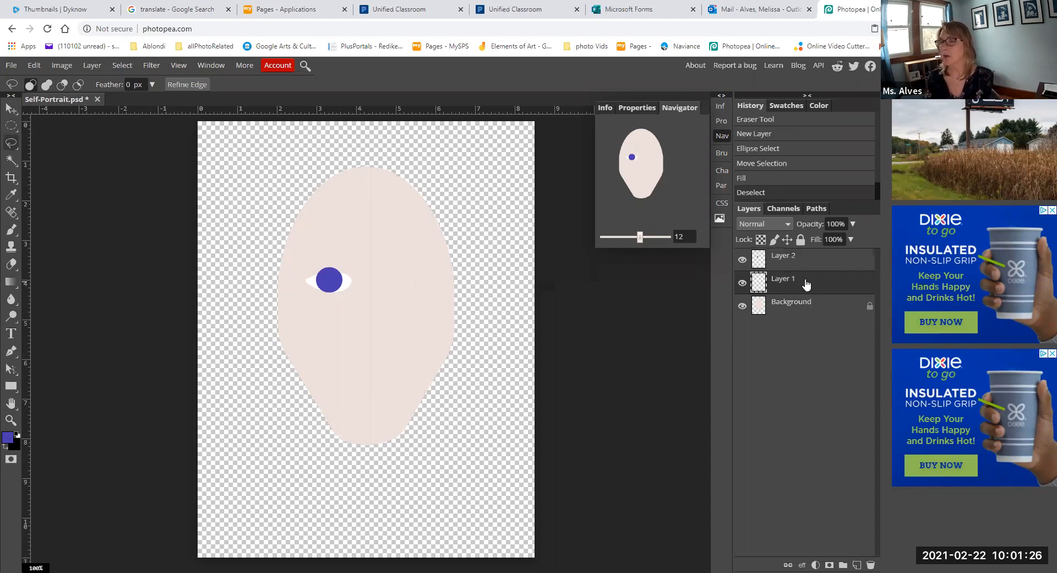
pyautogui.click(11, 159)
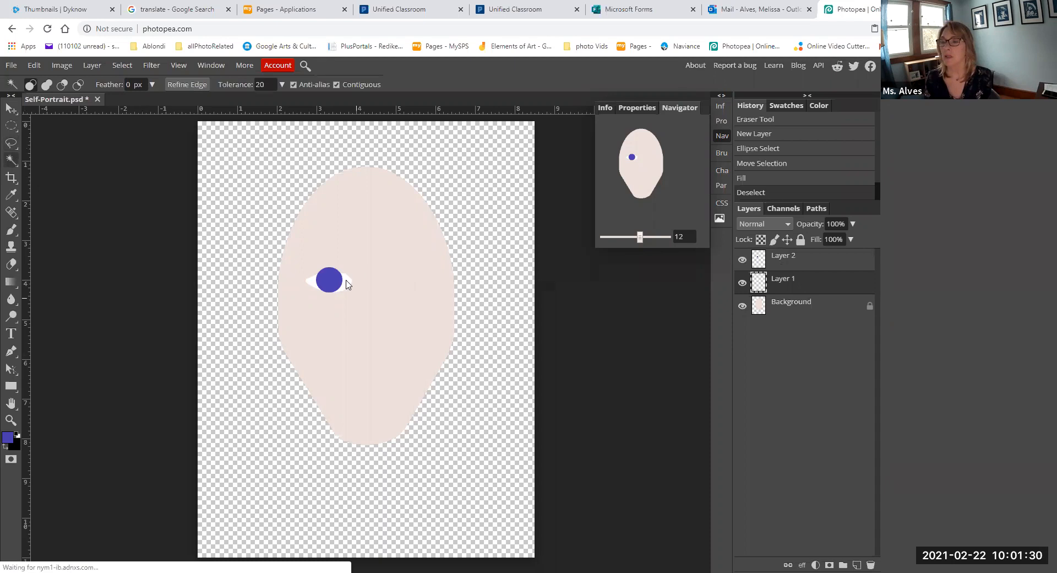
pyautogui.click(325, 289)
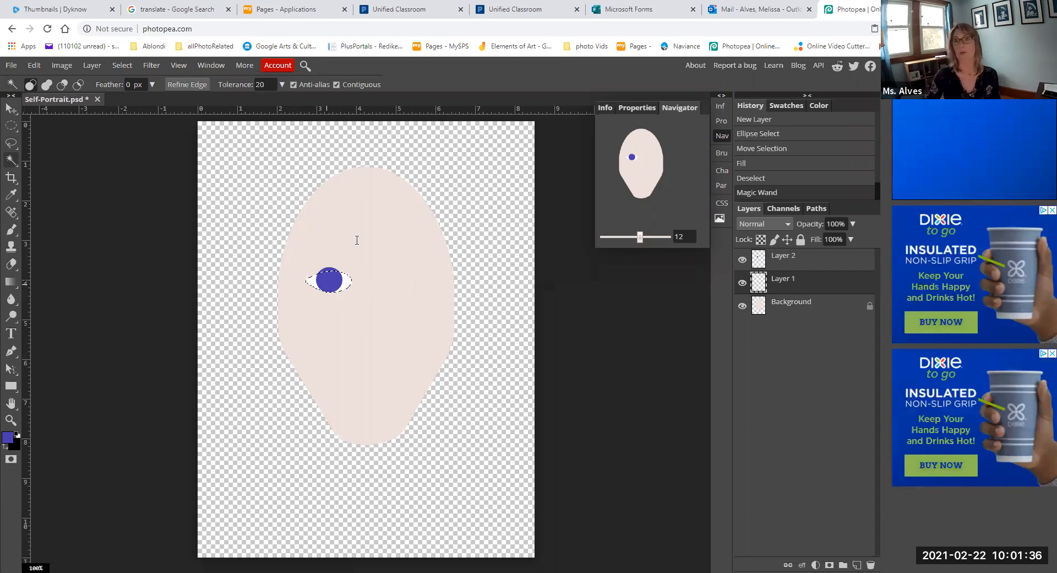
pyautogui.click(130, 67)
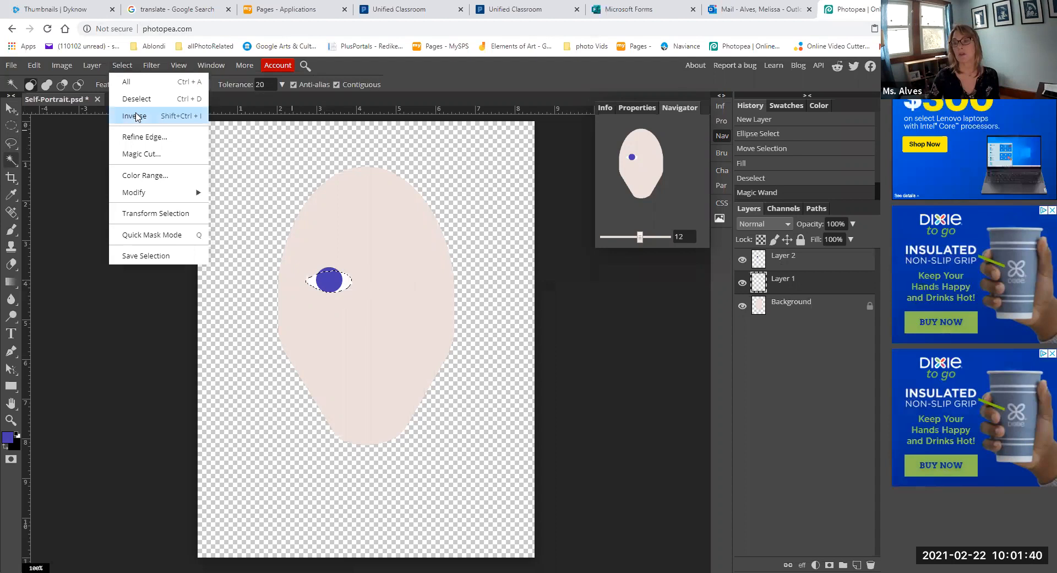
pyautogui.click(136, 117)
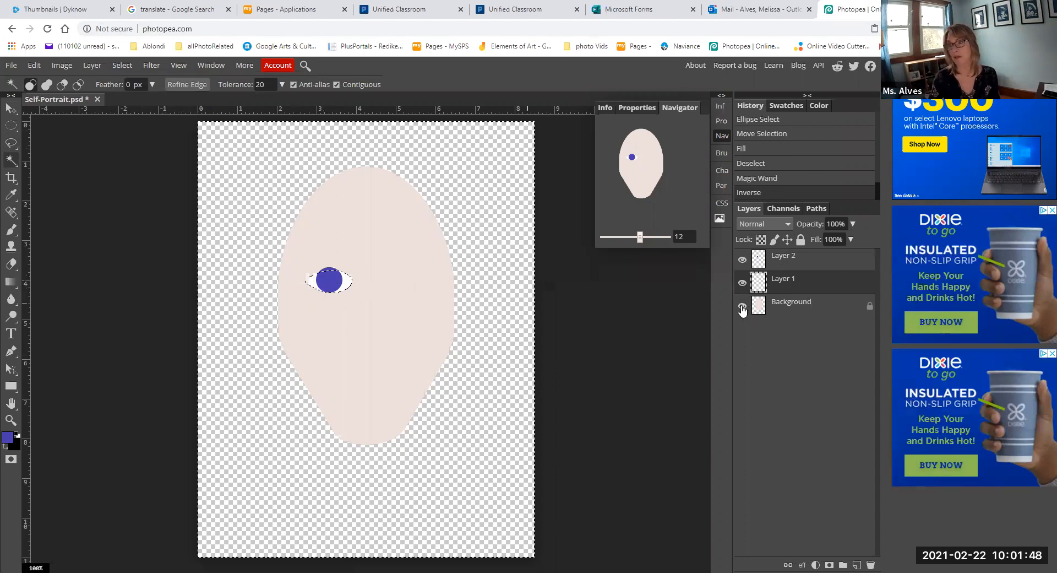
# Clear the part of the iris on Layer 2 outside the eye shape with the Background hidden, then deselect and show the Background again.
pyautogui.click(742, 306)
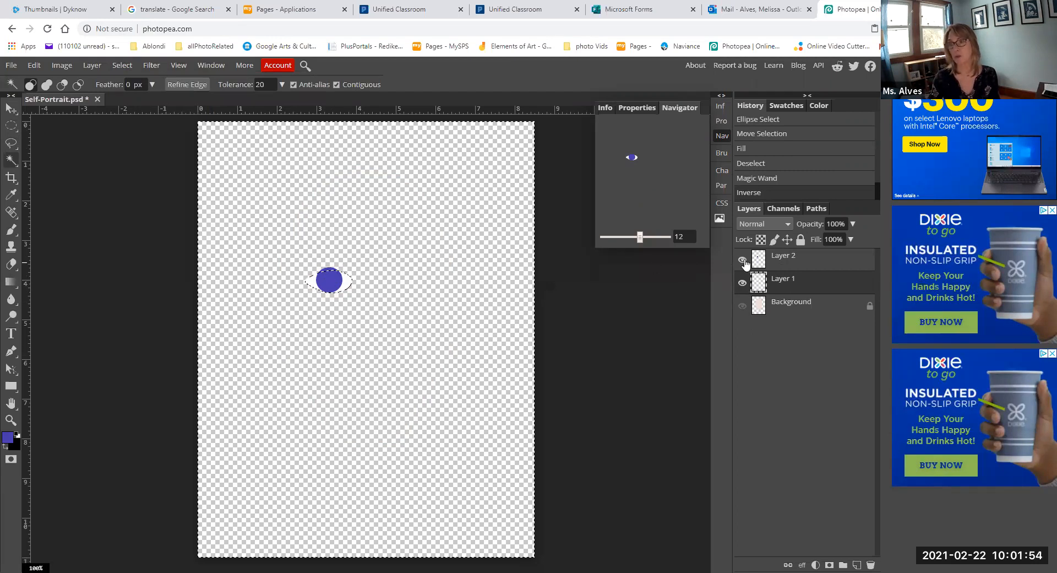
pyautogui.click(811, 257)
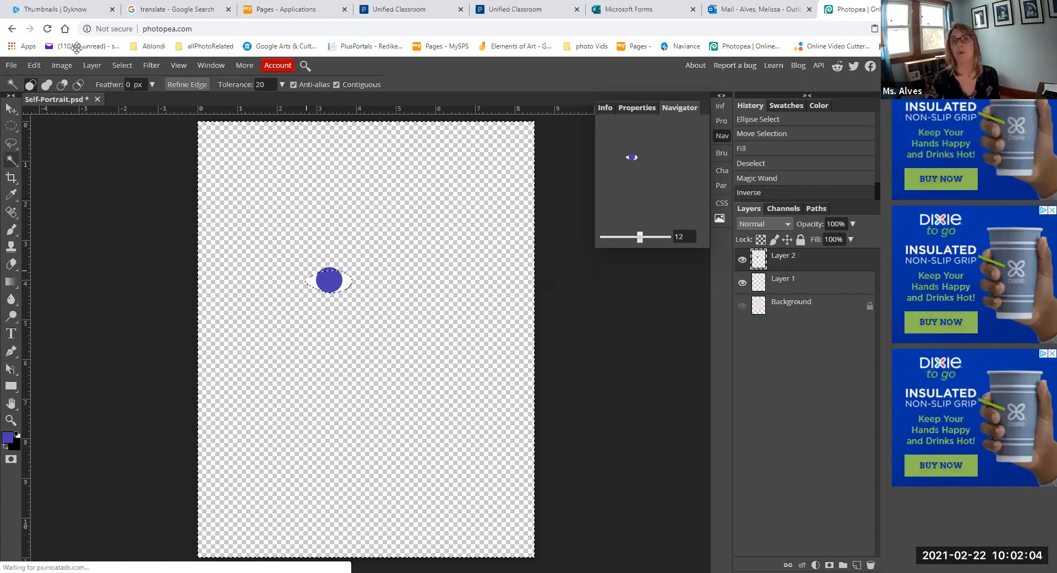
pyautogui.click(39, 64)
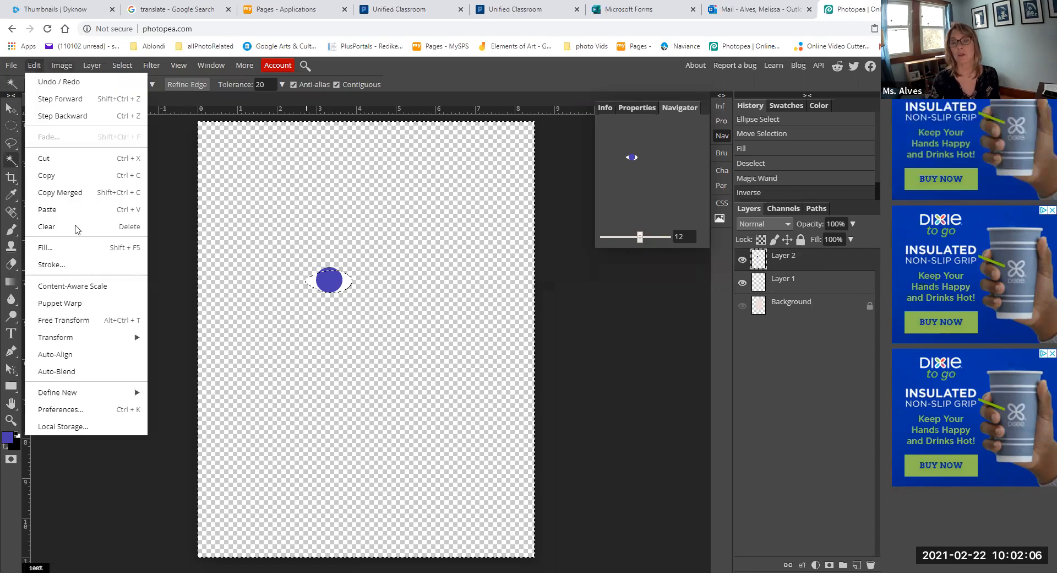
pyautogui.hotkey('ctrl', 'd')
pyautogui.click(741, 307)
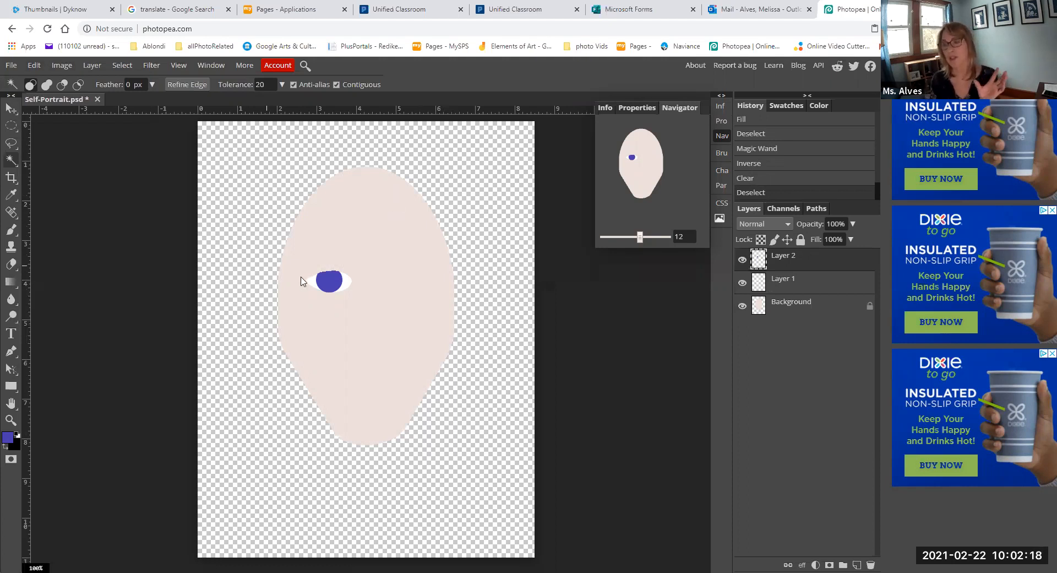
pyautogui.click(353, 282)
pyautogui.hotkey('ctrl', 'd')
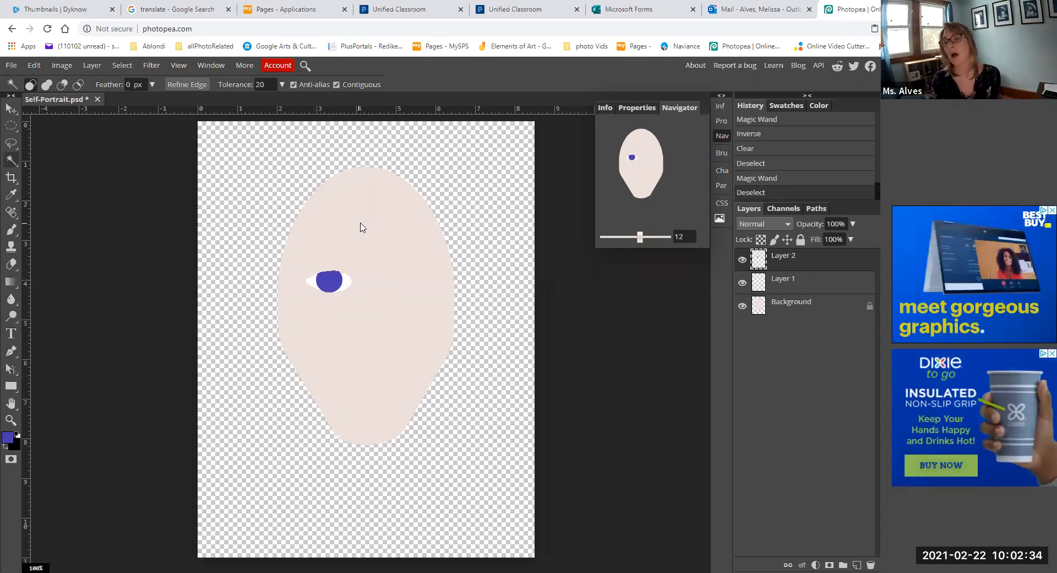
# Add a new layer and place a round elliptical selection about 0.4 in wide over the middle of the iris for the pupil.
pyautogui.click(11, 125)
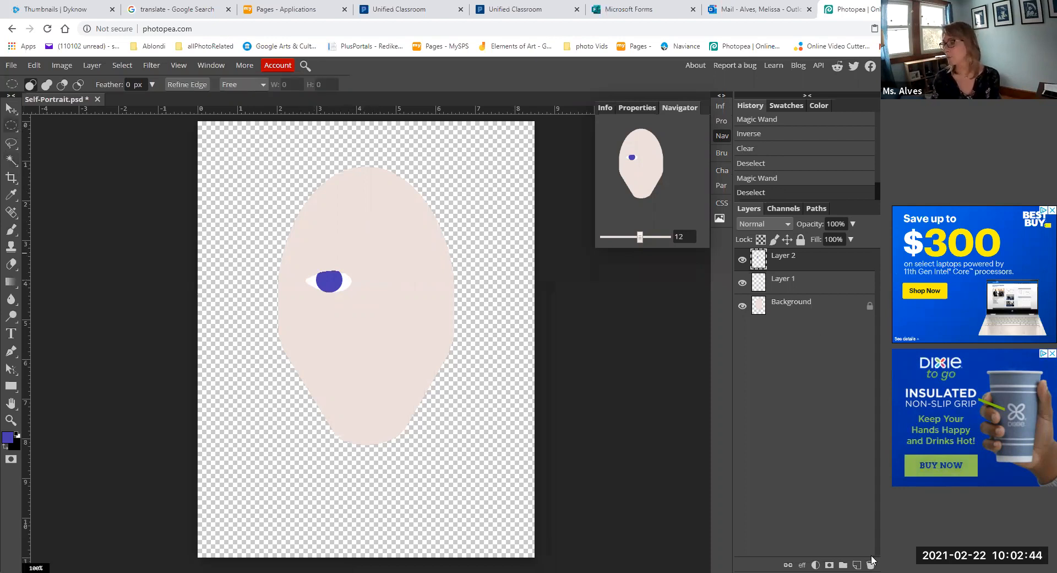
pyautogui.click(857, 564)
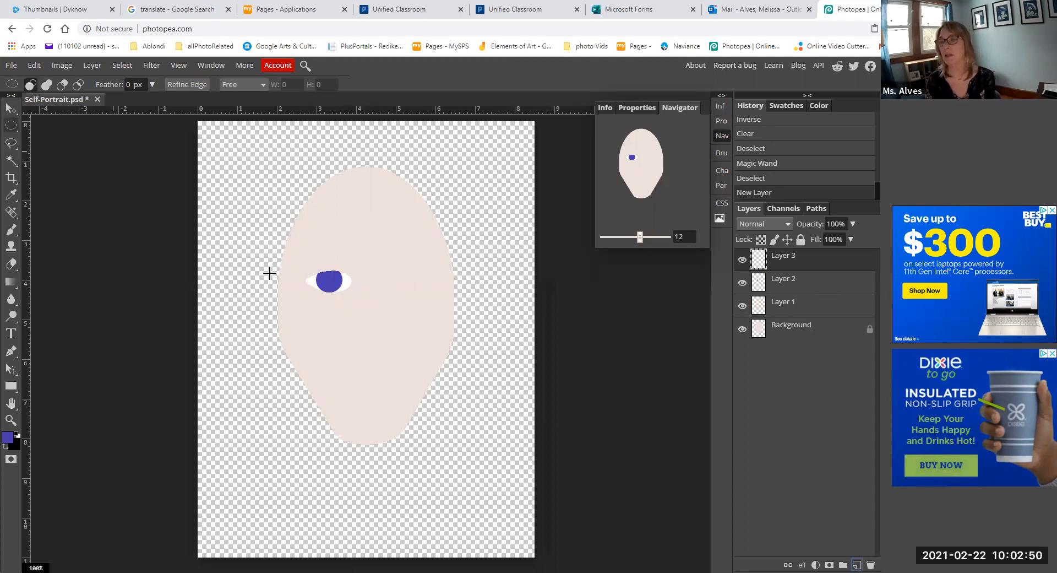
pyautogui.moveTo(322, 267); pyautogui.dragTo(337, 282)
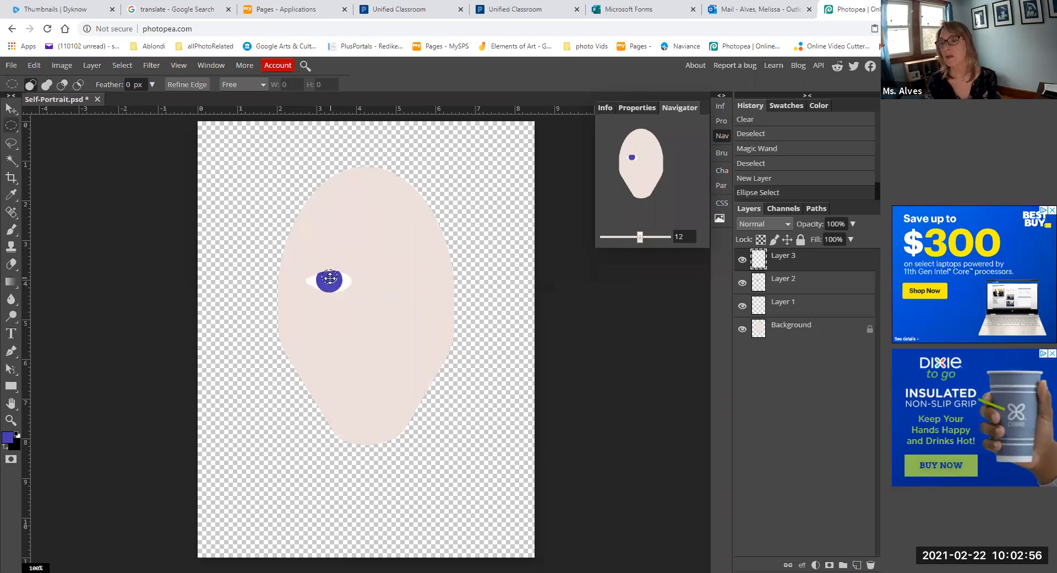
pyautogui.moveTo(330, 281); pyautogui.dragTo(330, 276)
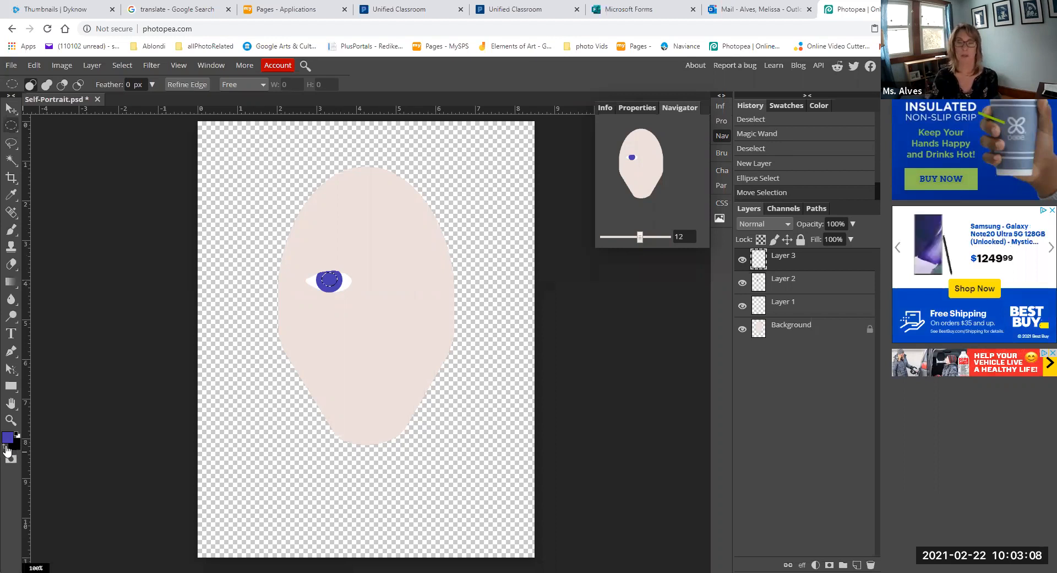
# Fill the pupil selection on Layer 3 with black using the Paint Bucket and deselect it.
pyautogui.press('x')
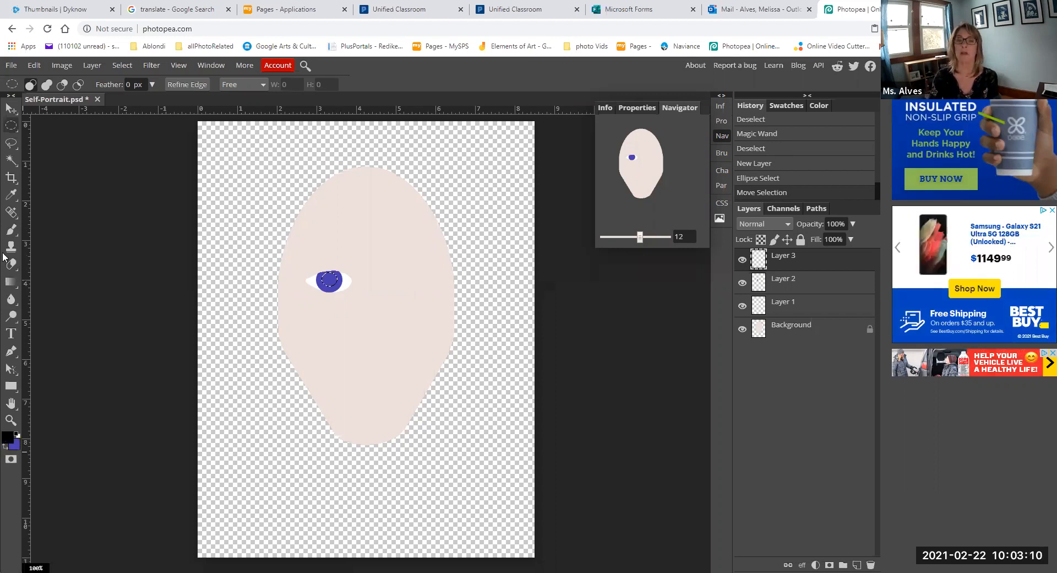
pyautogui.rightClick(9, 283)
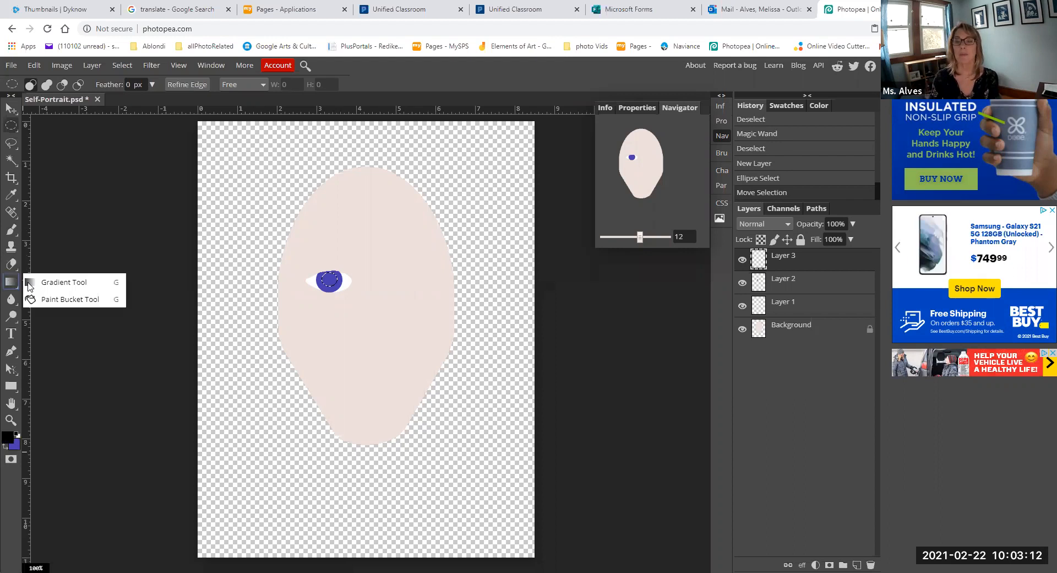
pyautogui.click(70, 299)
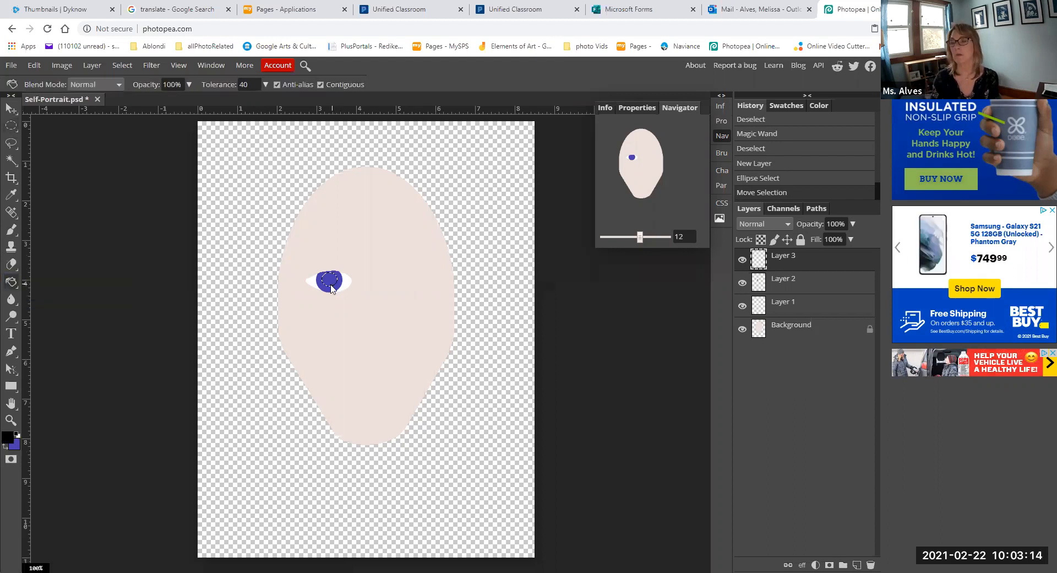
pyautogui.click(329, 280)
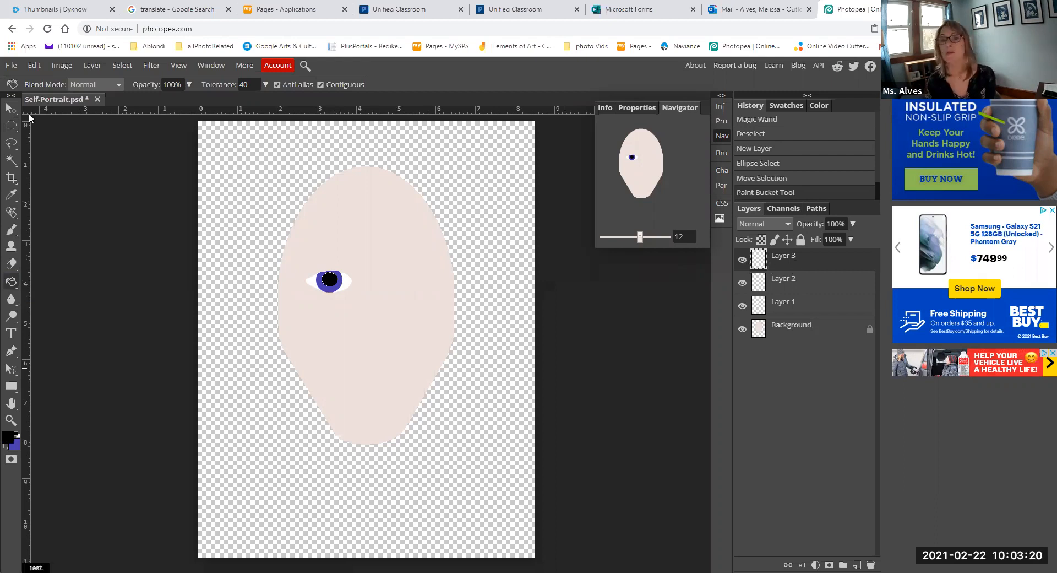
pyautogui.click(10, 126)
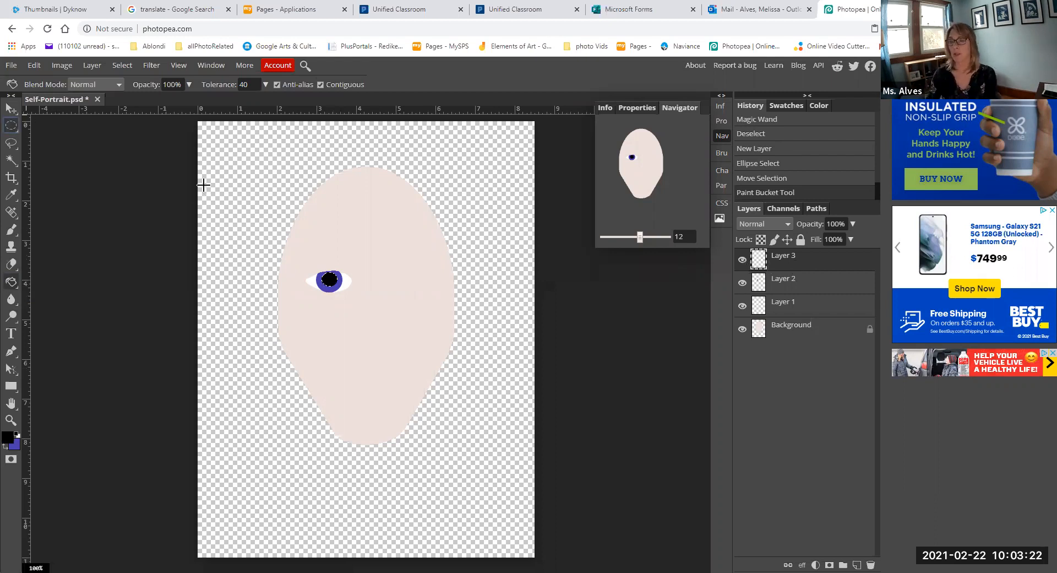
pyautogui.click(203, 185)
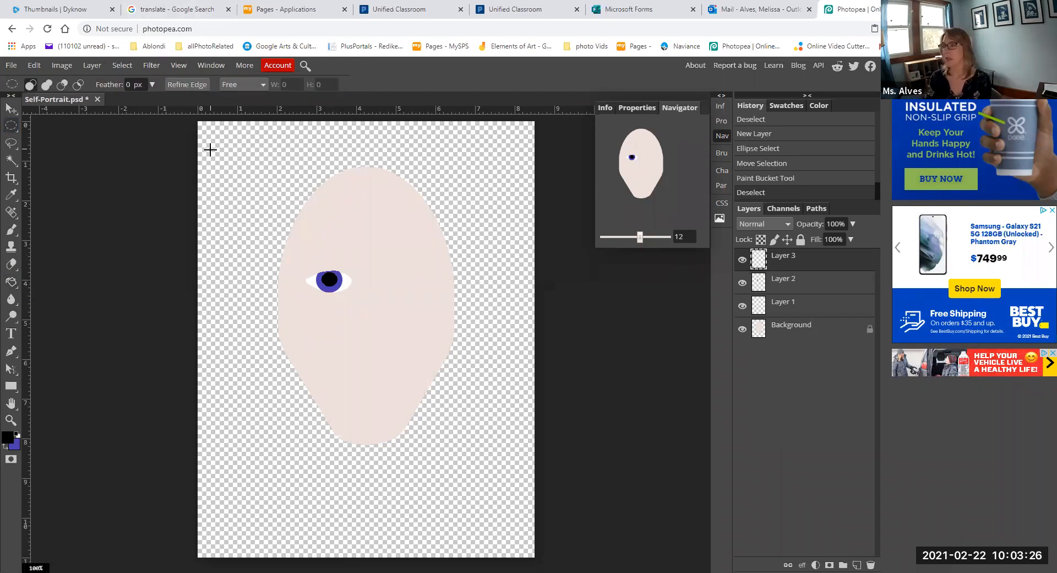
# Add a new layer and set up the Brush with white as foreground colour, 12% opacity and 11% flow.
pyautogui.click(857, 564)
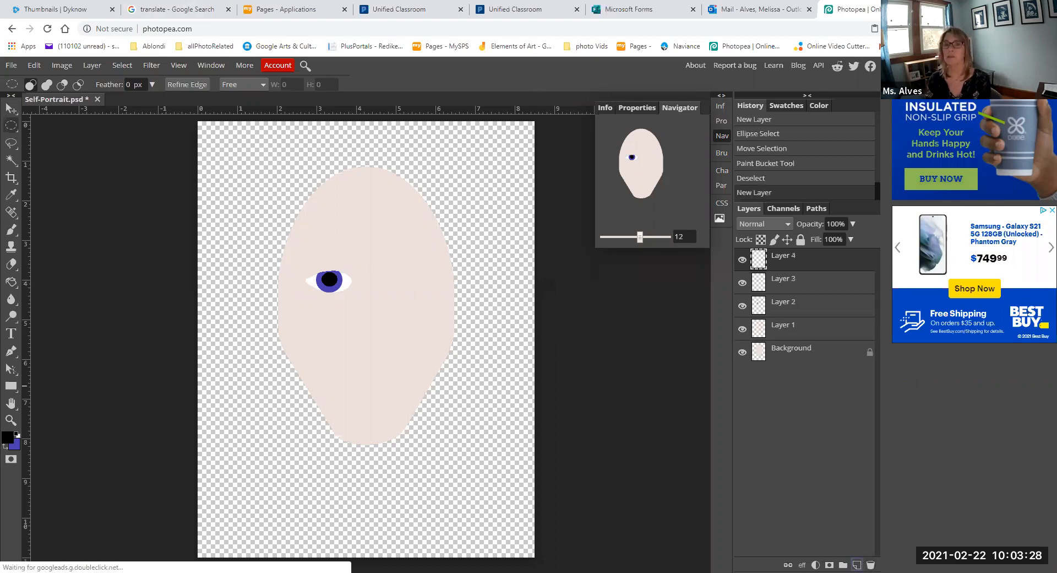
pyautogui.click(12, 230)
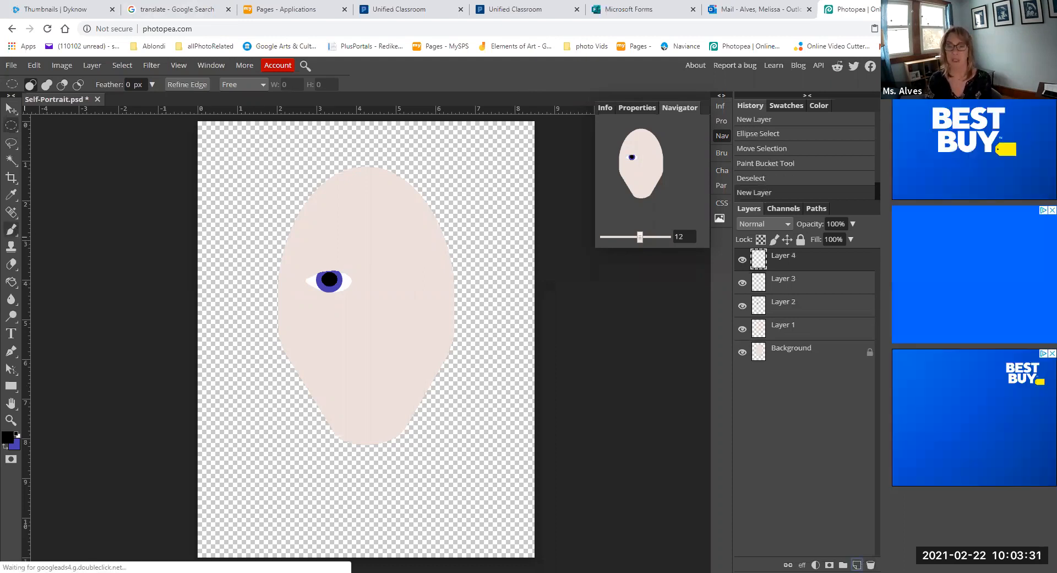
pyautogui.click(16, 434)
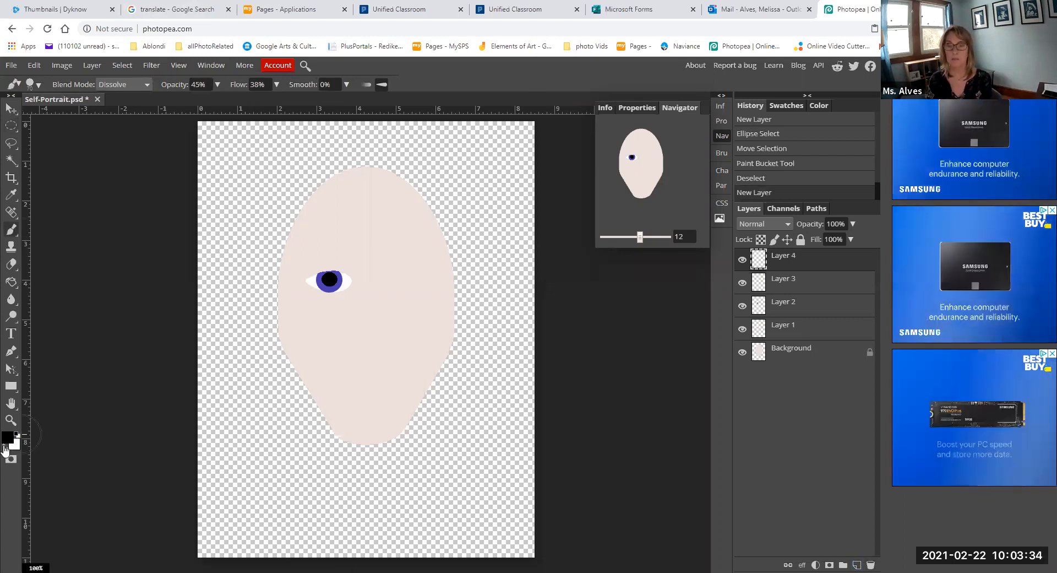
pyautogui.click(16, 435)
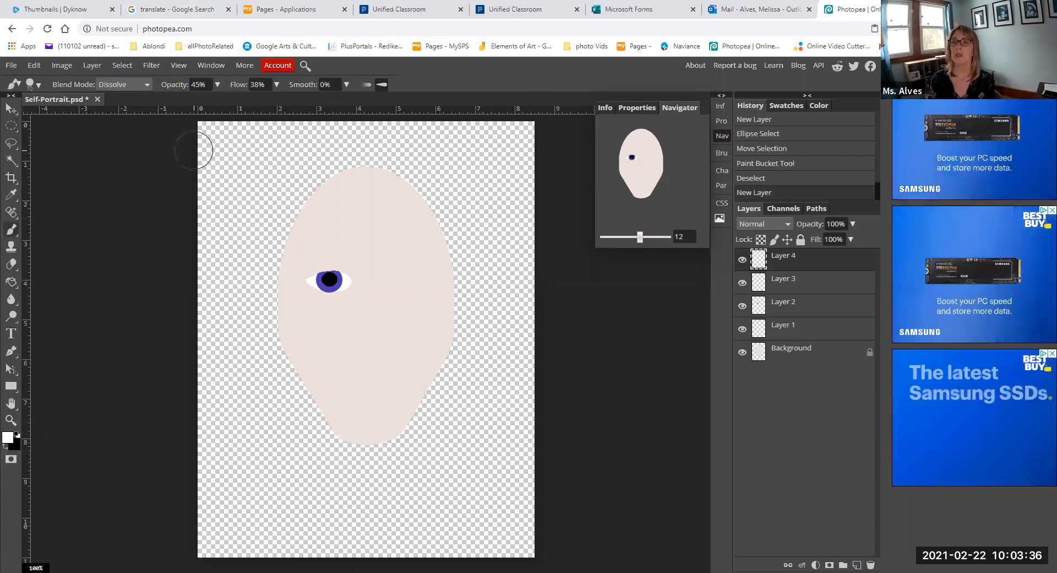
pyautogui.click(218, 84)
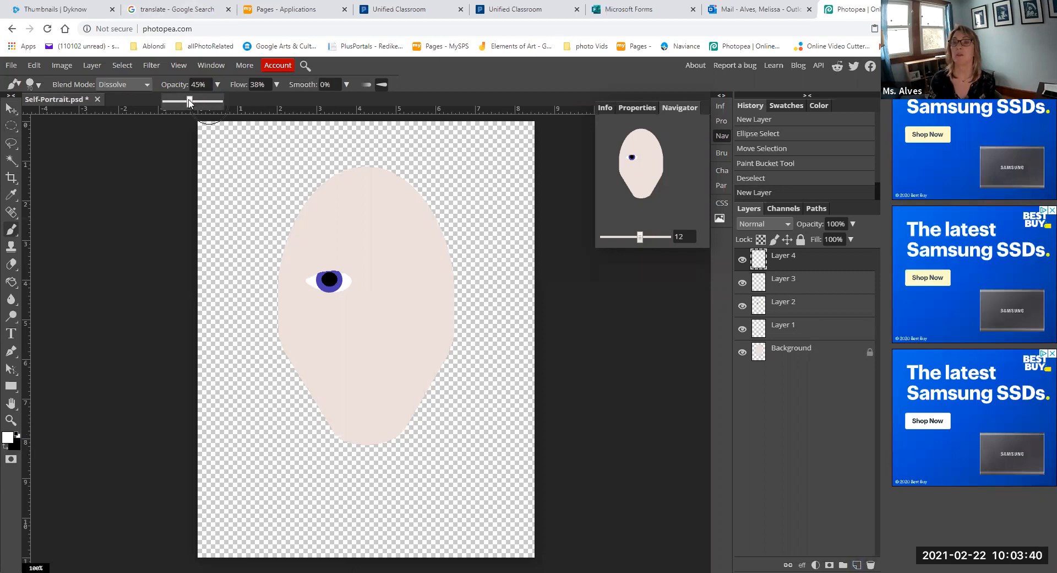
pyautogui.click(274, 84)
pyautogui.moveTo(250, 102); pyautogui.dragTo(237, 104)
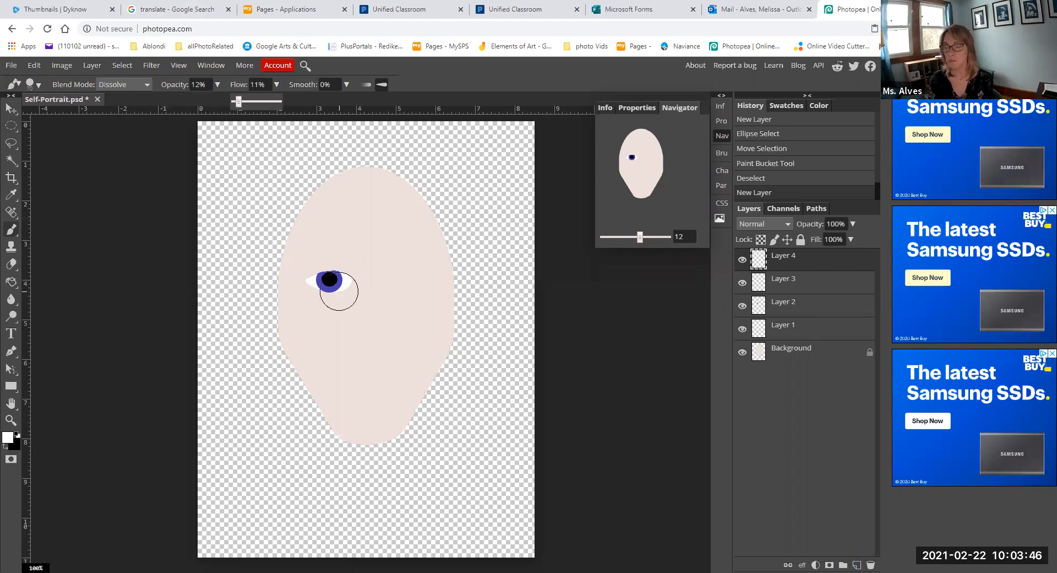
pyautogui.click(648, 237)
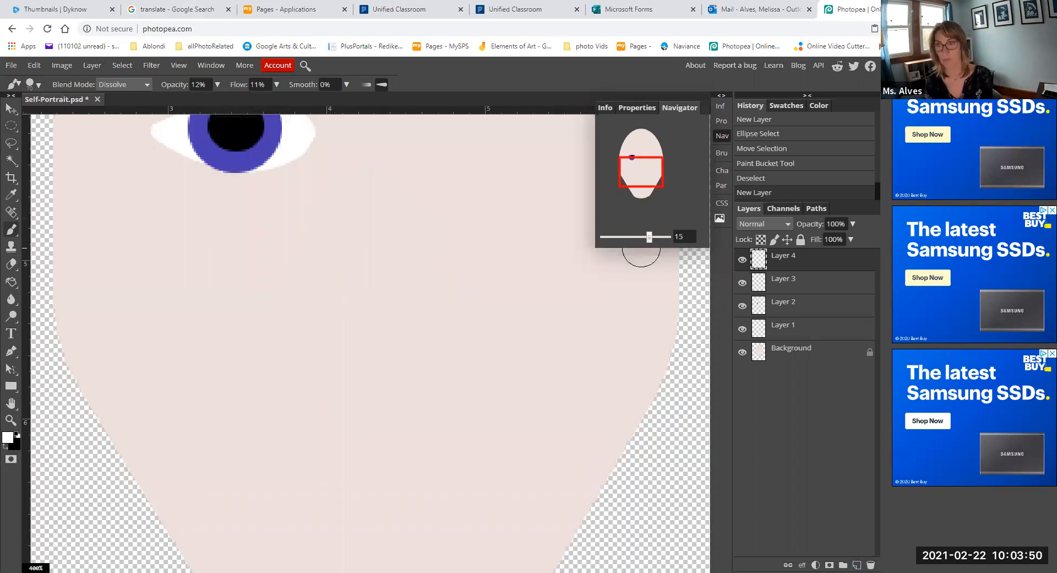
pyautogui.moveTo(437, 245); pyautogui.dragTo(449, 309)
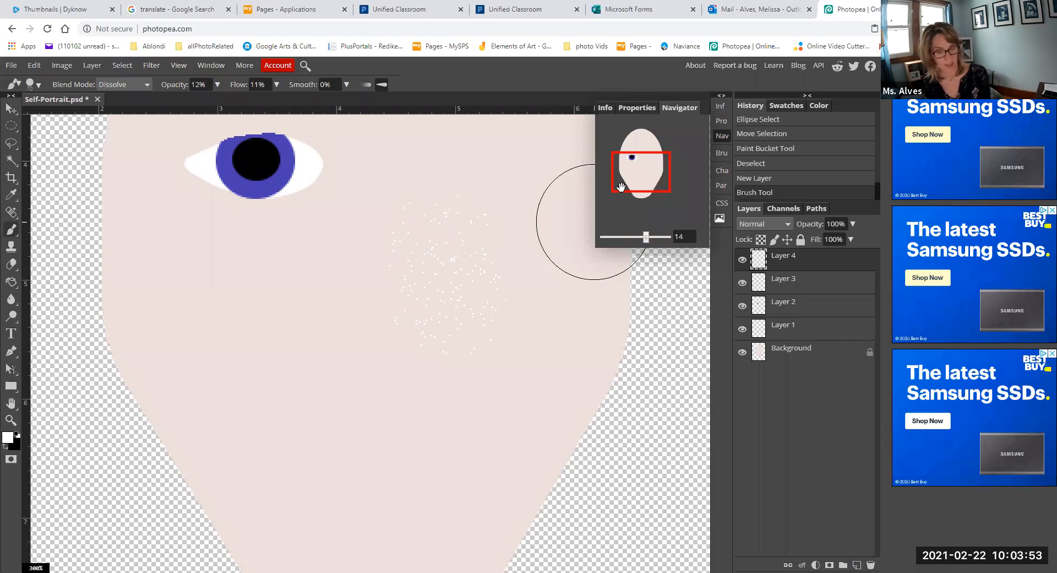
pyautogui.hotkey('ctrl', 'z')
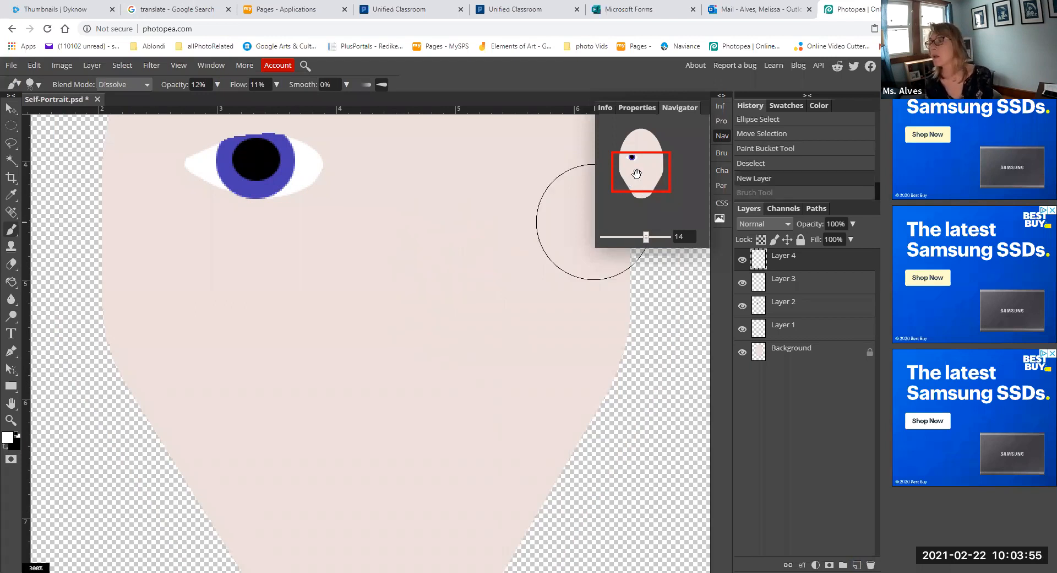
# Set the brush to Normal blend mode with a size of 5 px for the pupil highlight.
pyautogui.moveTo(636, 174); pyautogui.dragTo(633, 161)
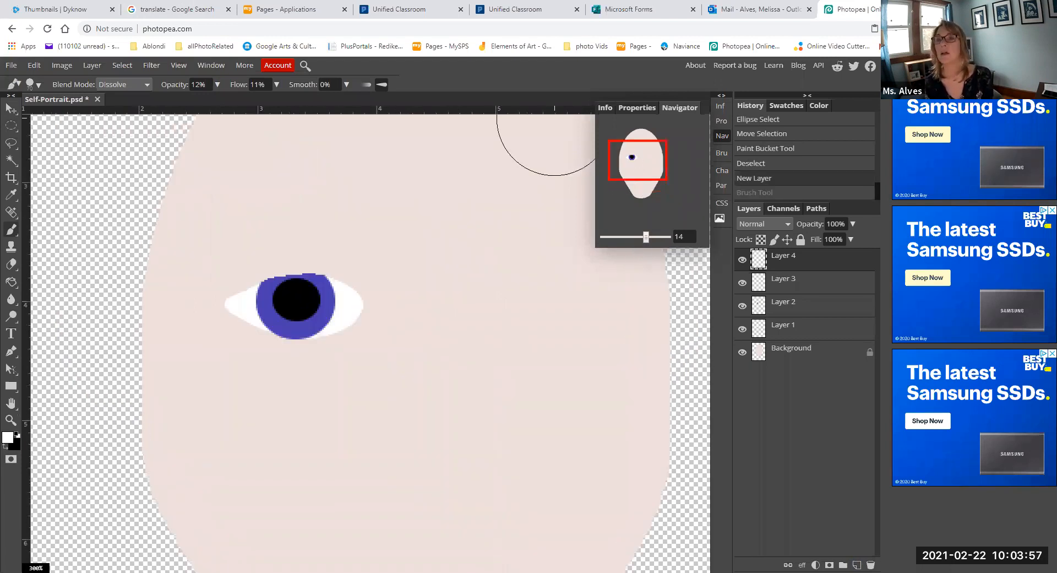
pyautogui.click(145, 83)
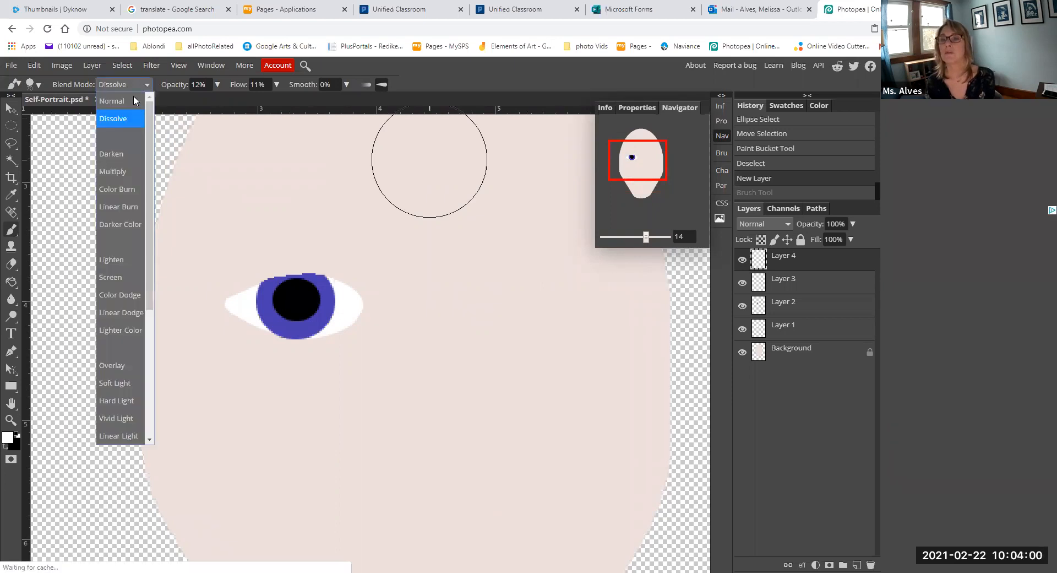
pyautogui.click(134, 96)
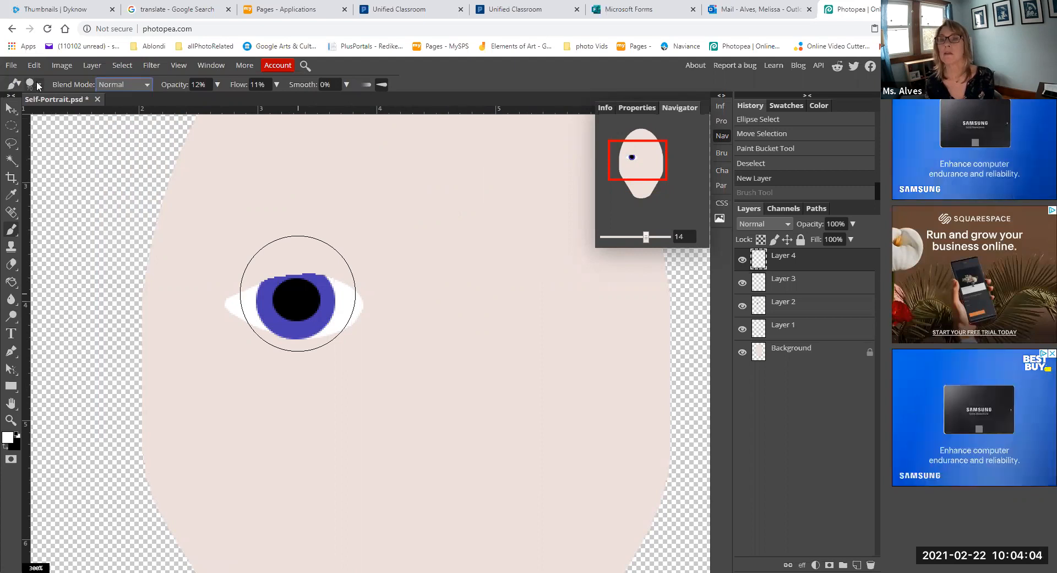
pyautogui.rightClick(33, 114)
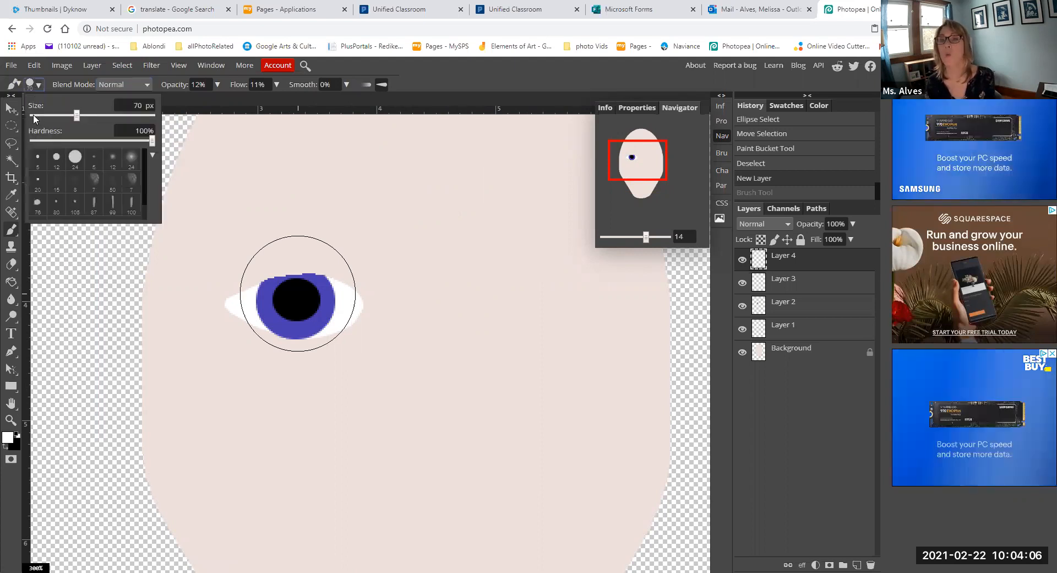
pyautogui.click(33, 113)
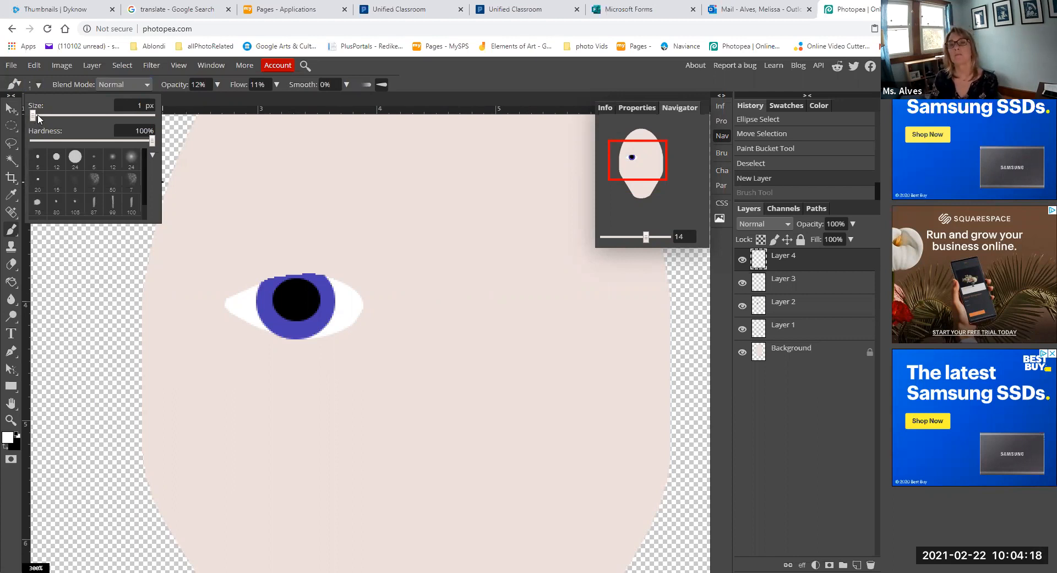
pyautogui.click(141, 107)
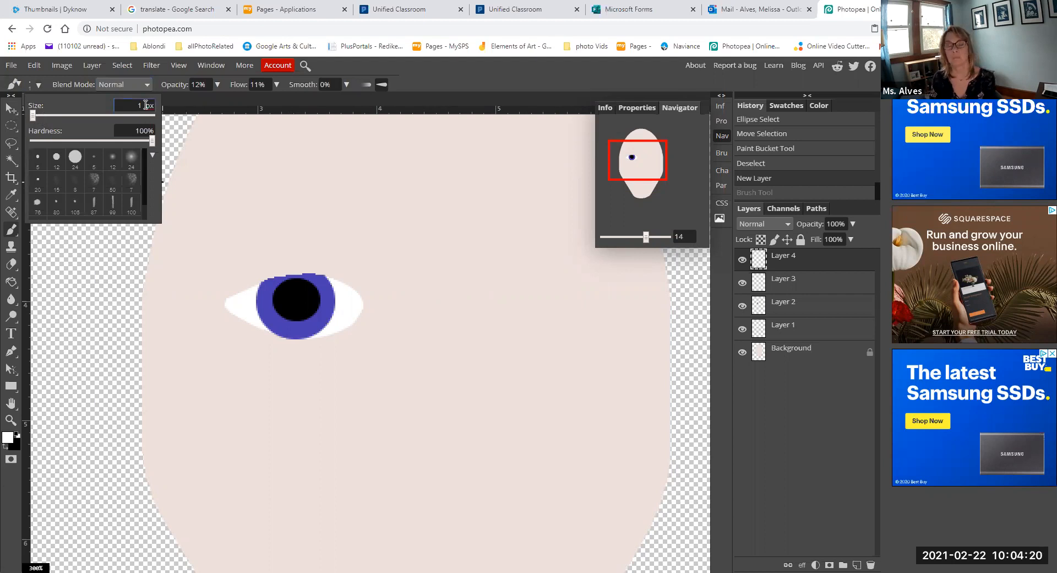
pyautogui.write('0')
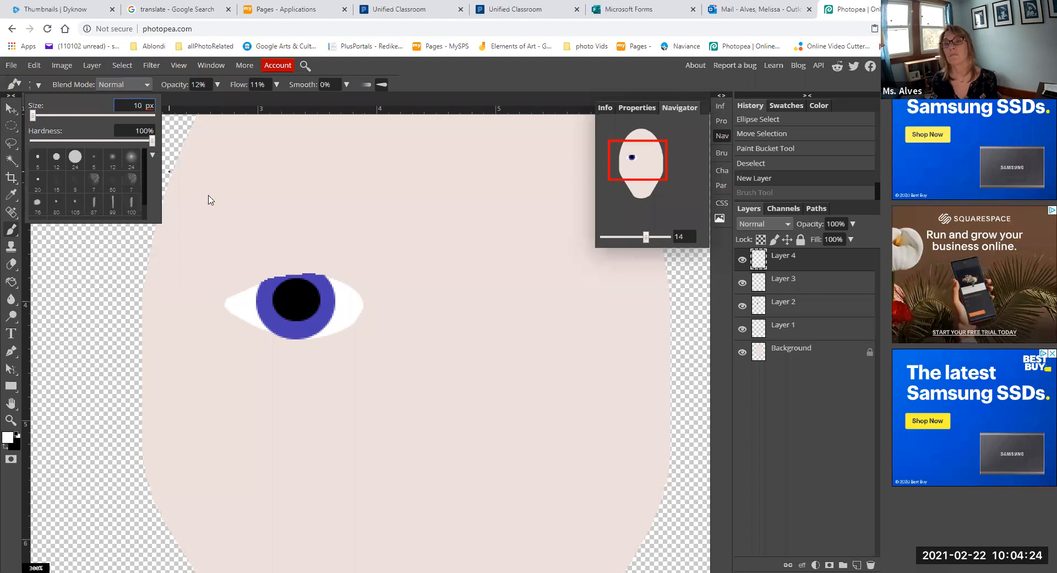
pyautogui.press('Return')
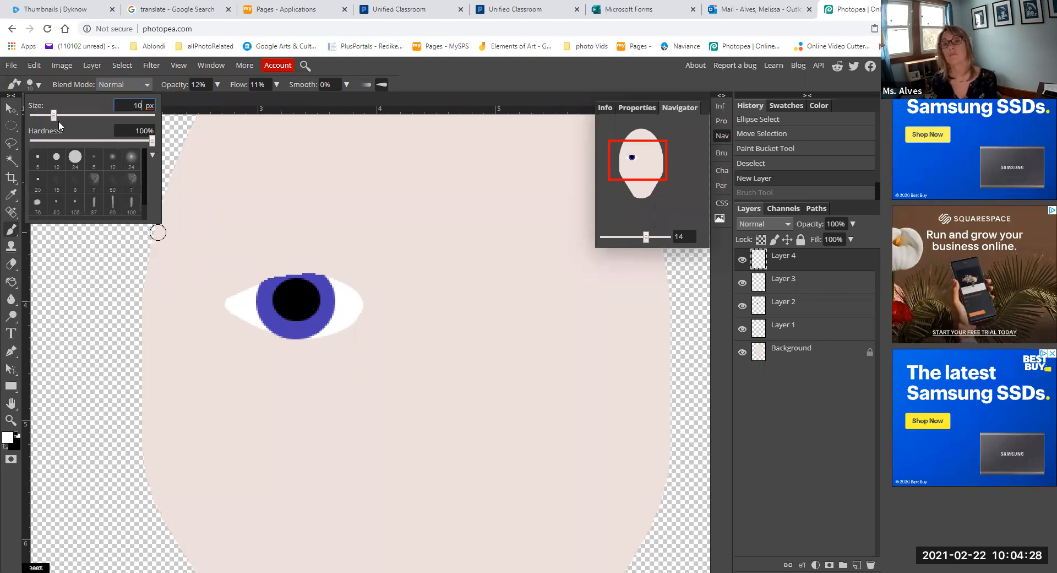
pyautogui.moveTo(51, 117); pyautogui.dragTo(45, 118)
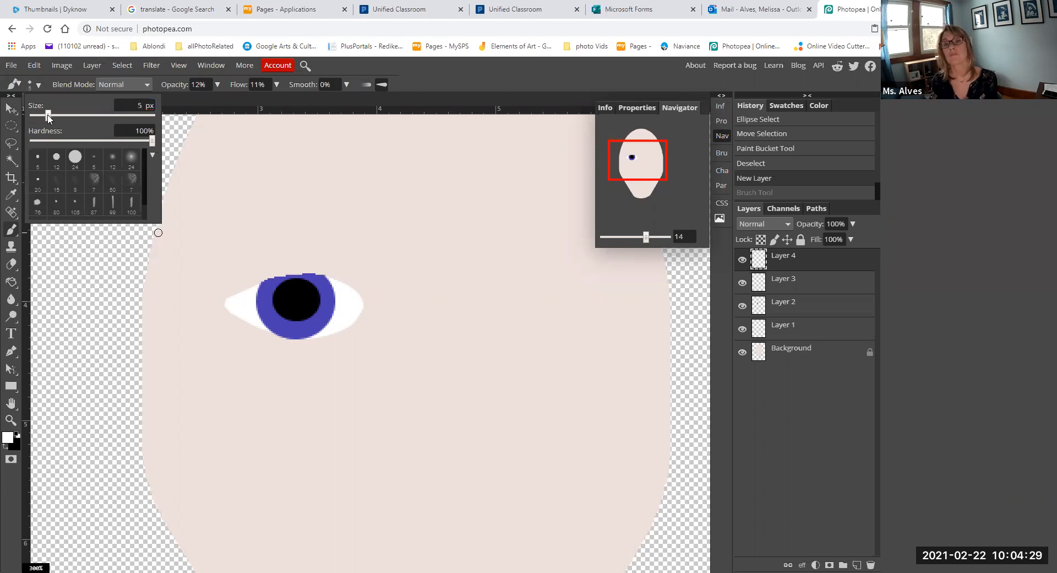
# Paint white highlight strokes across the upper part of the pupil on Layer 4, raising the Brush to 38% opacity and 39% flow.
pyautogui.click(302, 295)
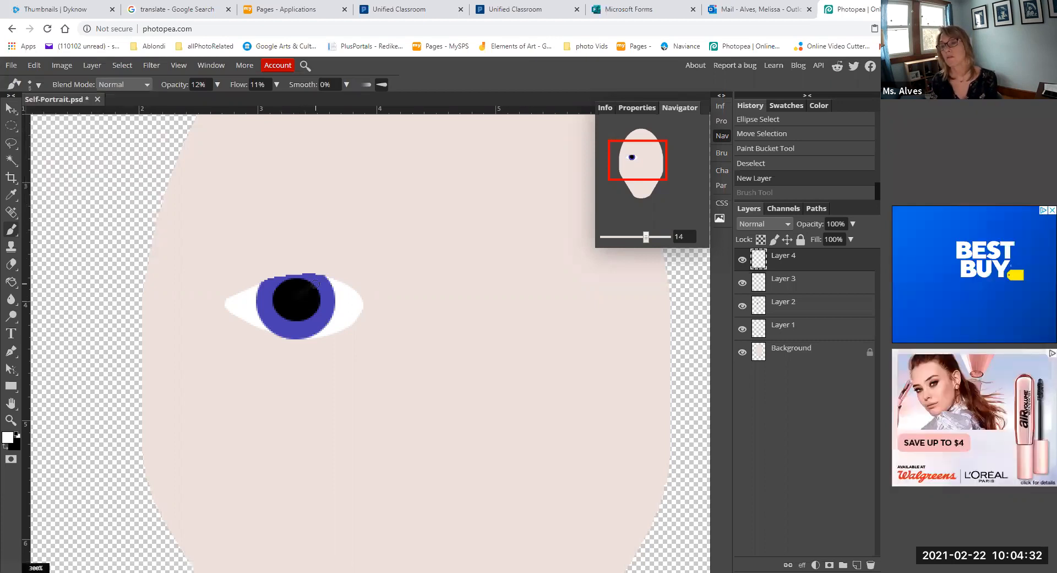
pyautogui.moveTo(316, 284); pyautogui.dragTo(331, 293)
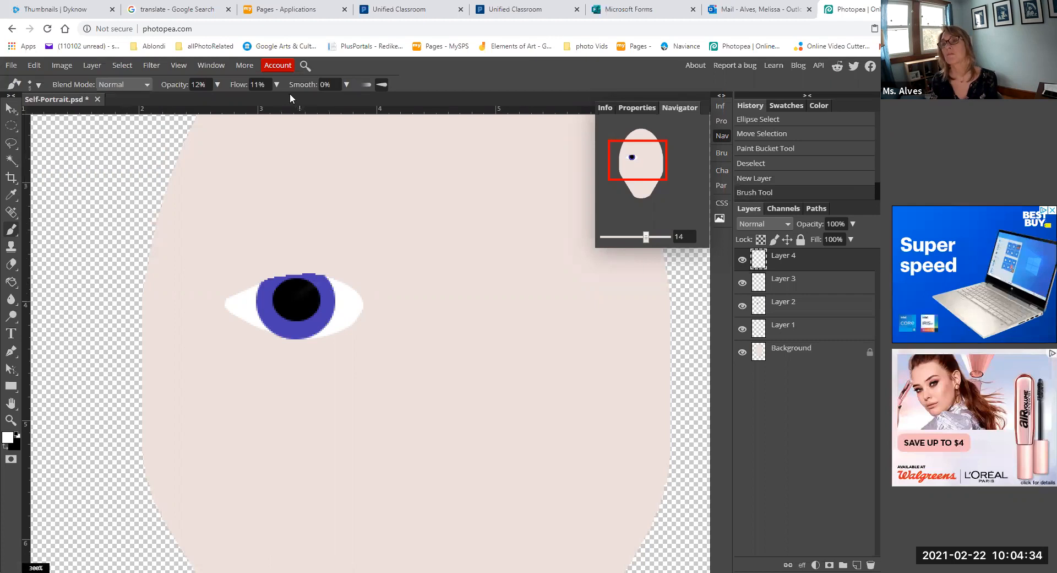
pyautogui.click(216, 84)
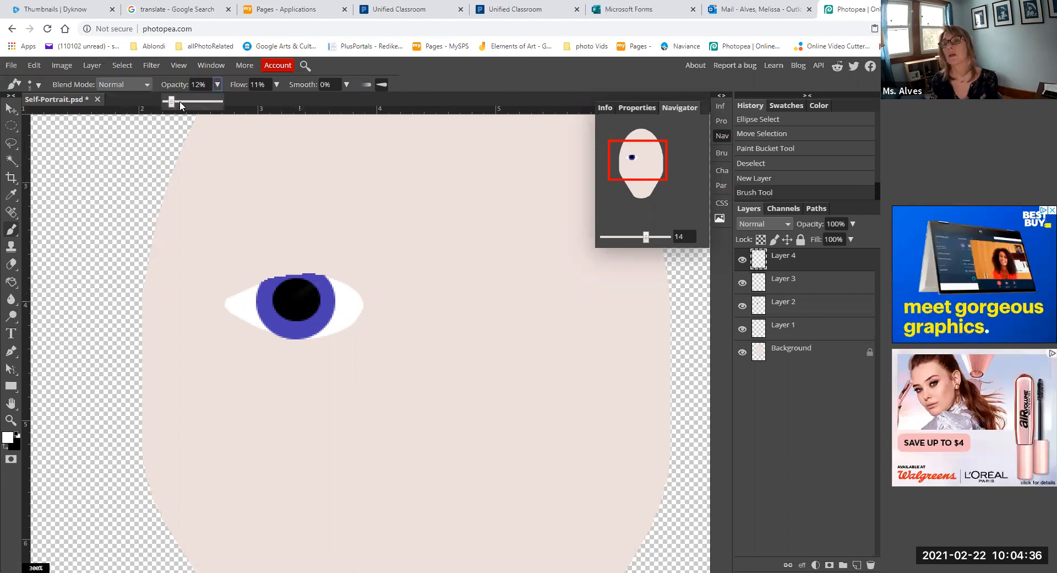
pyautogui.click(185, 102)
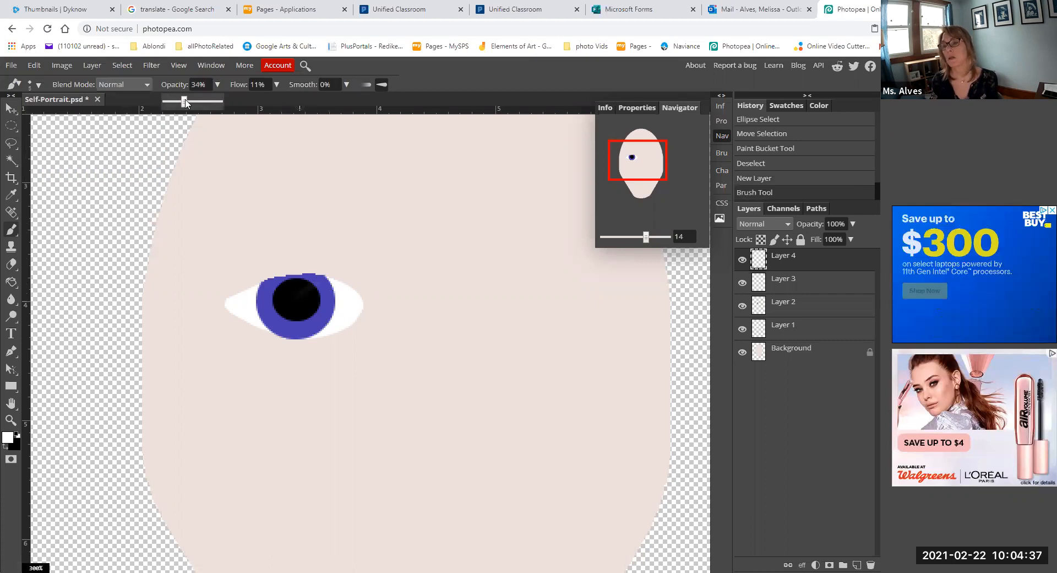
pyautogui.click(275, 85)
pyautogui.click(251, 101)
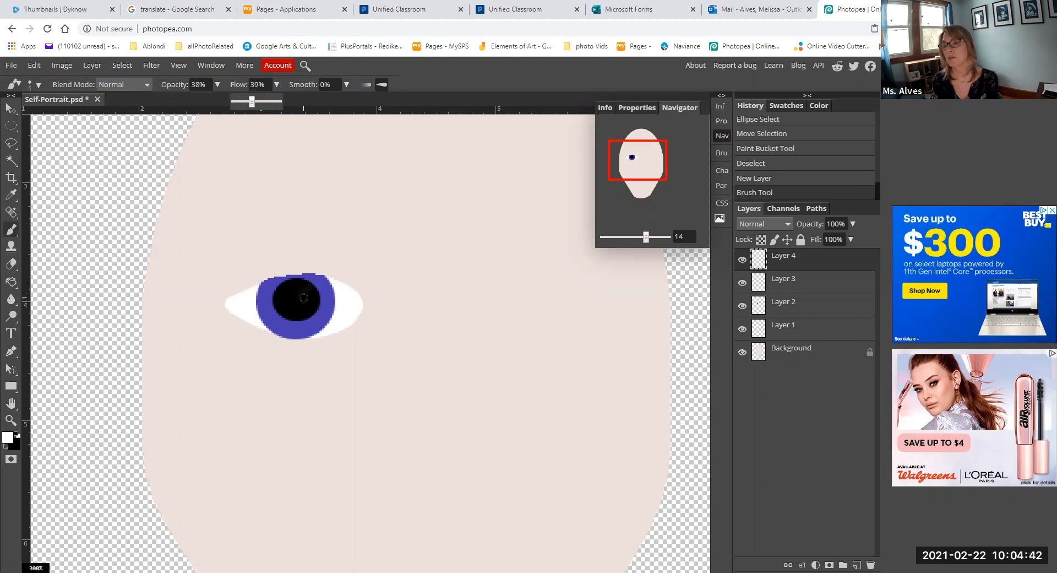
pyautogui.moveTo(301, 298); pyautogui.dragTo(330, 289)
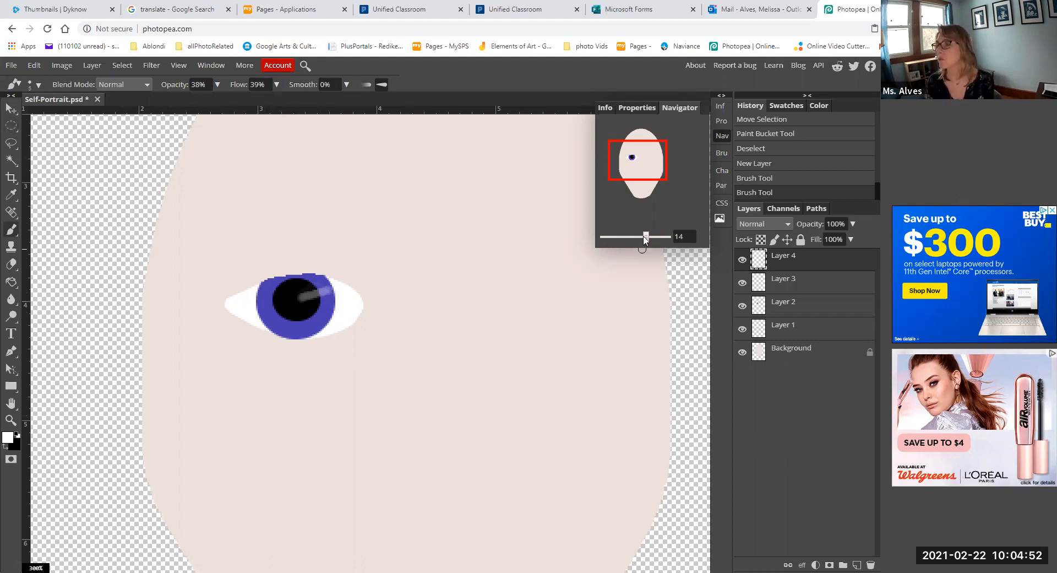
# Hide Layer 4, then duplicate Layer 1, Layer 2 and Layer 3 together to copy the eye without its highlight.
pyautogui.moveTo(638, 240); pyautogui.dragTo(639, 236)
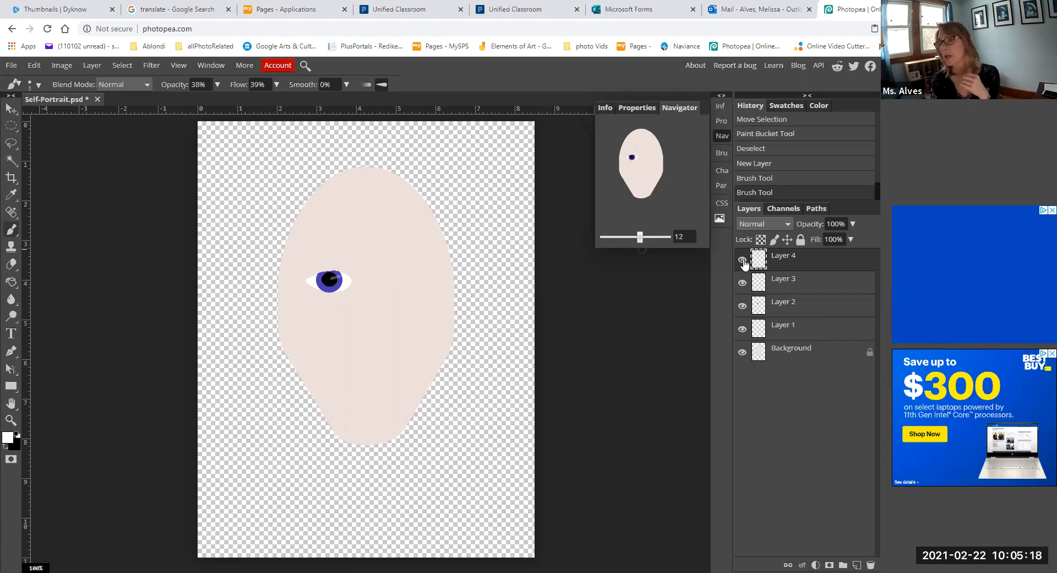
pyautogui.click(742, 260)
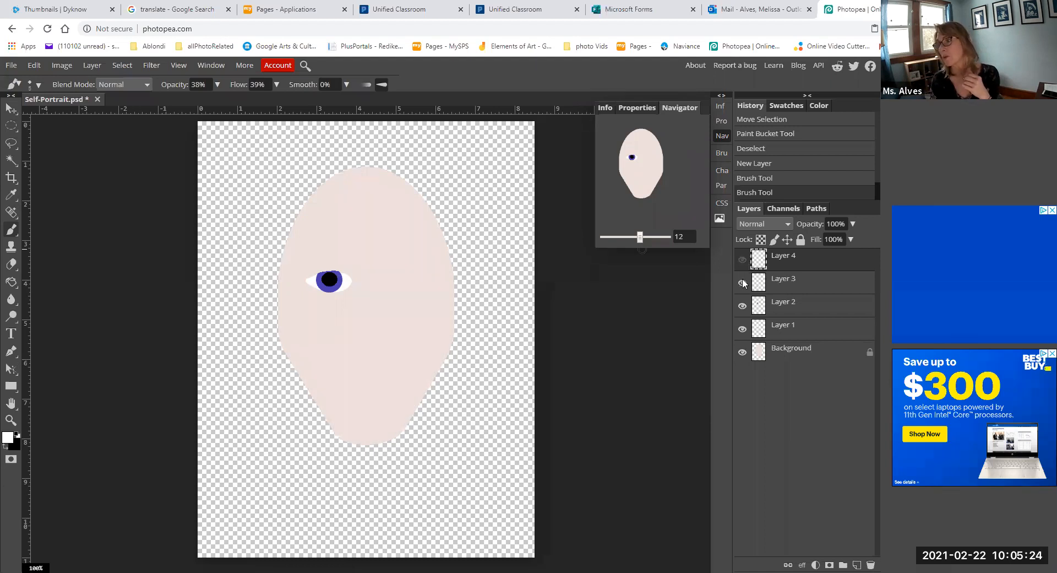
pyautogui.click(743, 306)
pyautogui.click(742, 306)
pyautogui.click(807, 286)
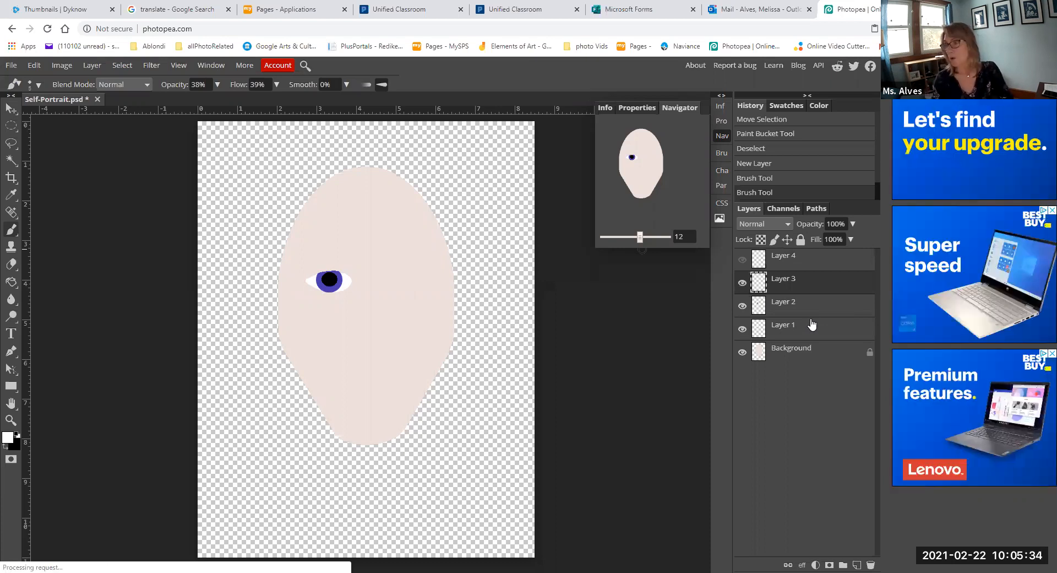
pyautogui.click(810, 324)
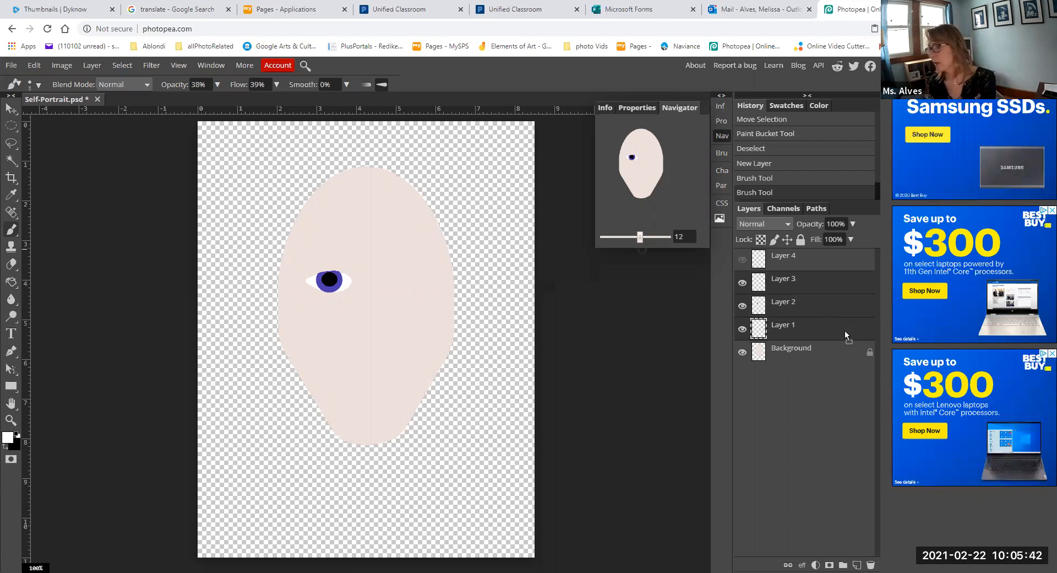
pyautogui.moveTo(845, 330); pyautogui.dragTo(858, 554)
pyautogui.moveTo(820, 466); pyautogui.dragTo(856, 565)
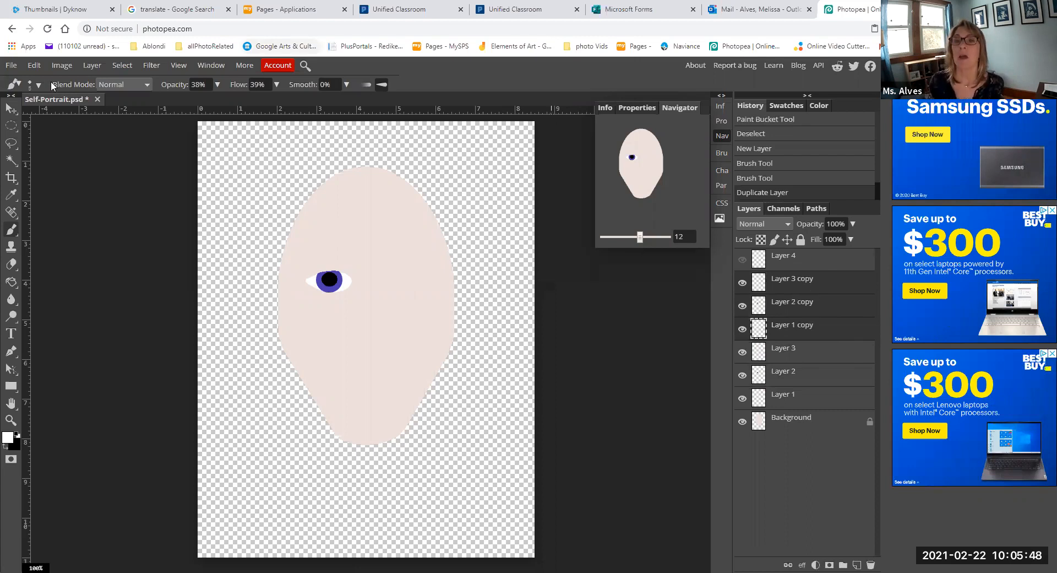
# Flip the three copied eye layers horizontally to form the second eye, and show Layer 4 again.
pyautogui.click(34, 66)
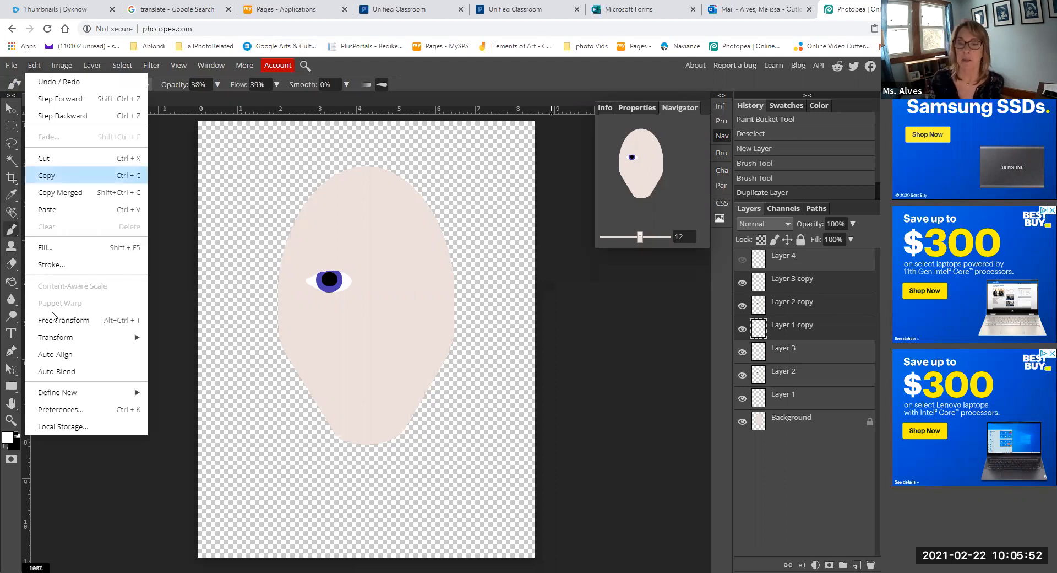
pyautogui.moveTo(83, 339)
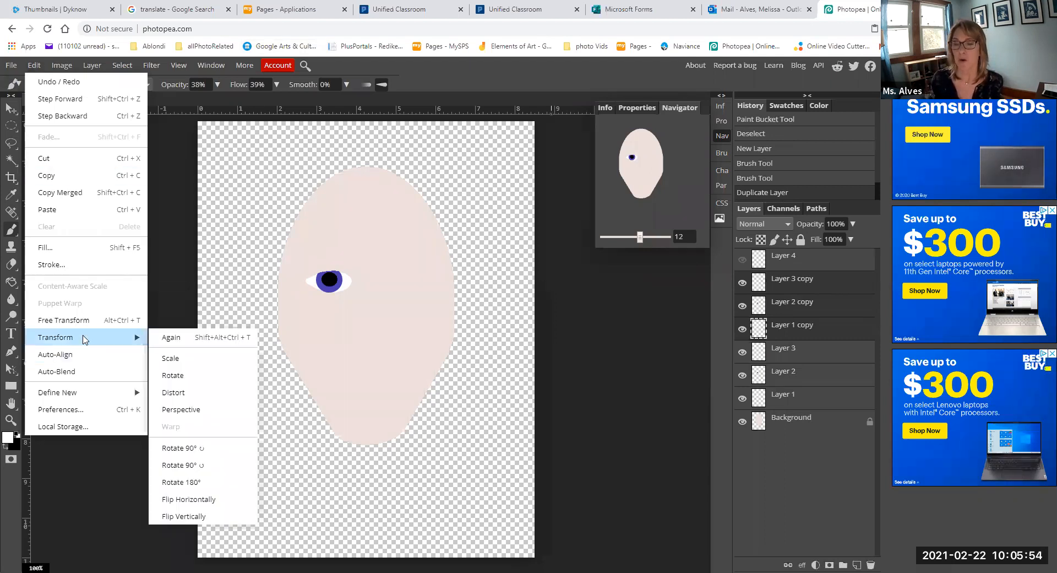
pyautogui.click(208, 501)
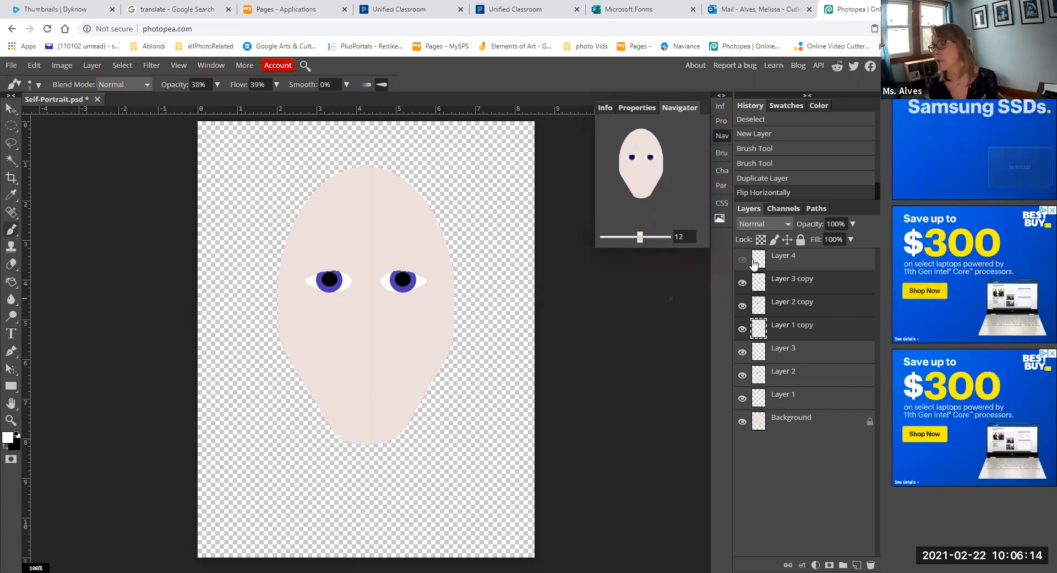
pyautogui.click(743, 260)
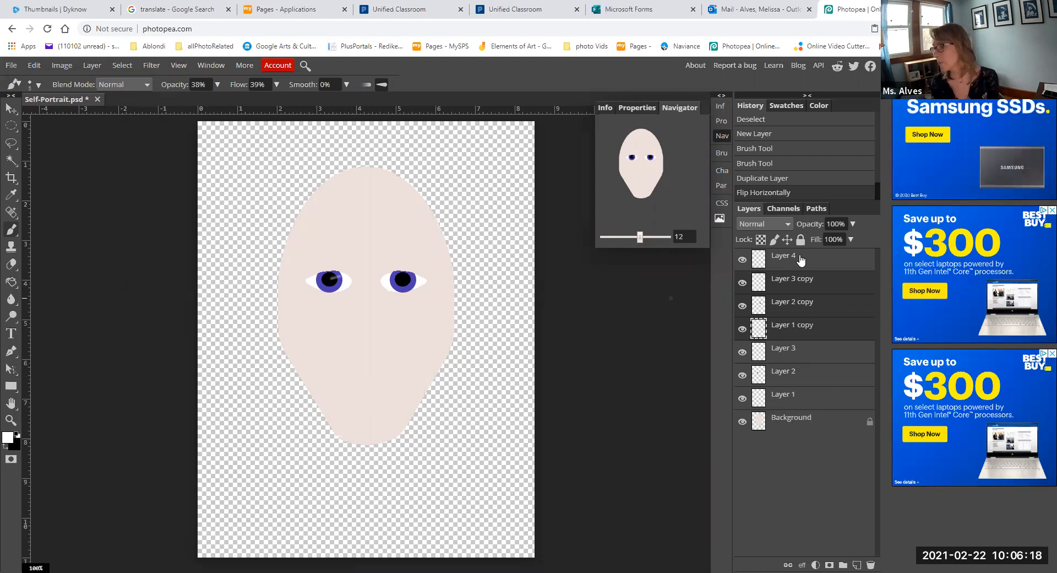
# Duplicate Layer 4 and move the highlight copy sideways onto the second eye's pupil.
pyautogui.moveTo(801, 260); pyautogui.dragTo(859, 564)
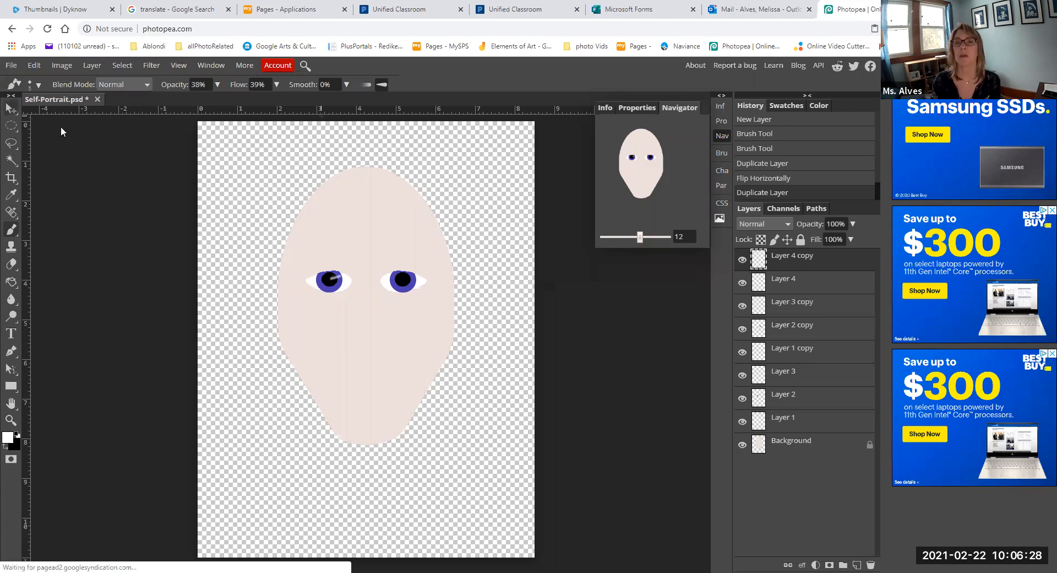
pyautogui.press('v')
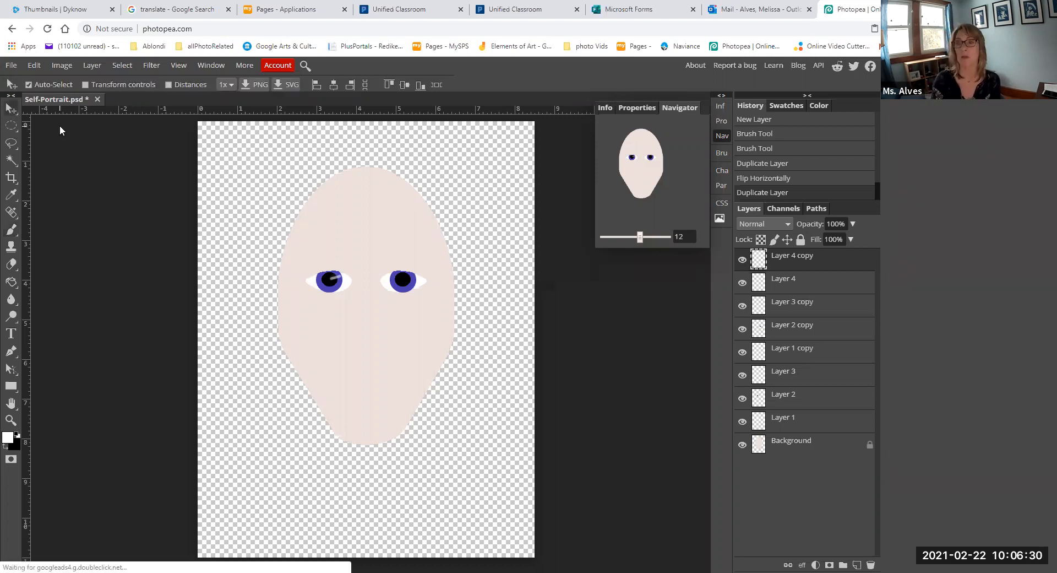
pyautogui.press('Right')
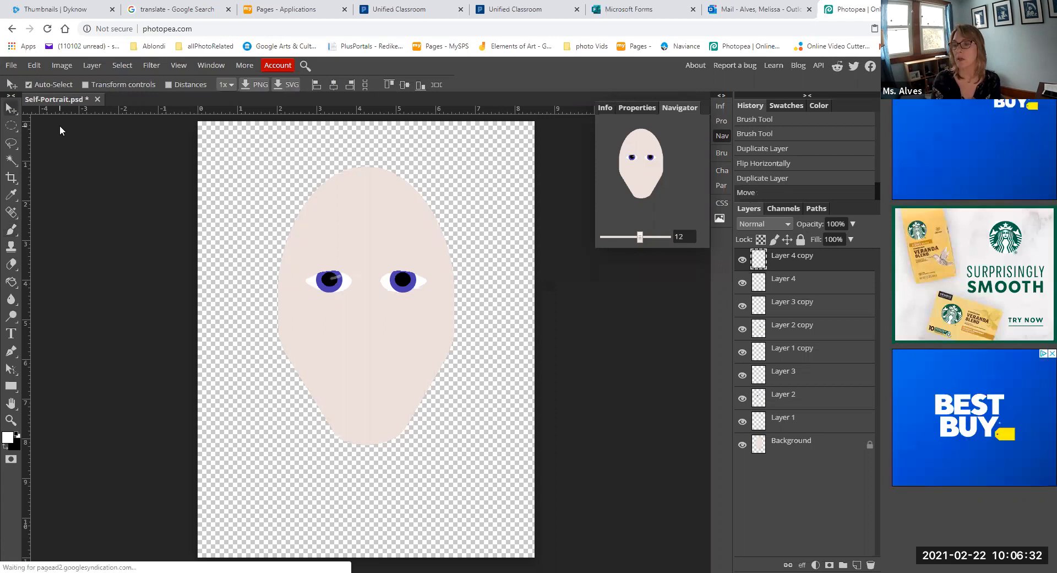
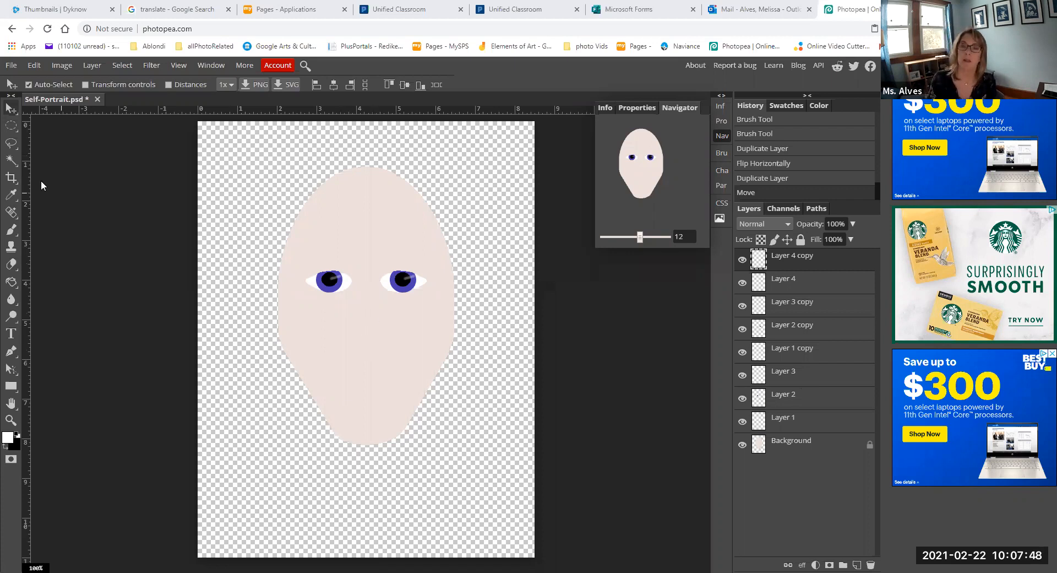
# Add a new layer and place an elliptical selection about 0.8 in wide and 2.4 in tall beside the nose area, overlapping the first eye.
pyautogui.click(11, 129)
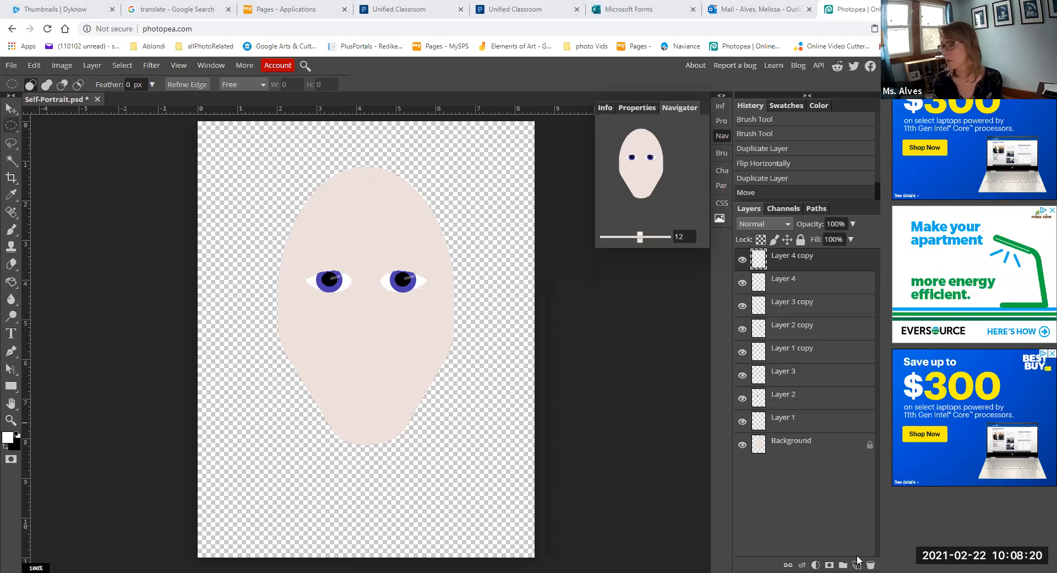
pyautogui.moveTo(324, 243); pyautogui.dragTo(350, 333)
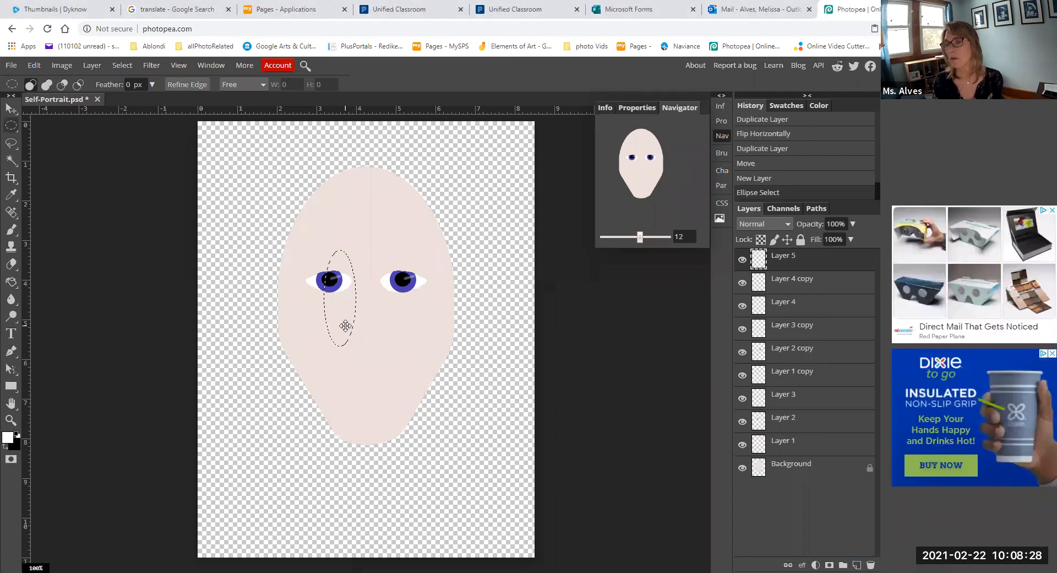
pyautogui.moveTo(345, 326); pyautogui.dragTo(346, 330)
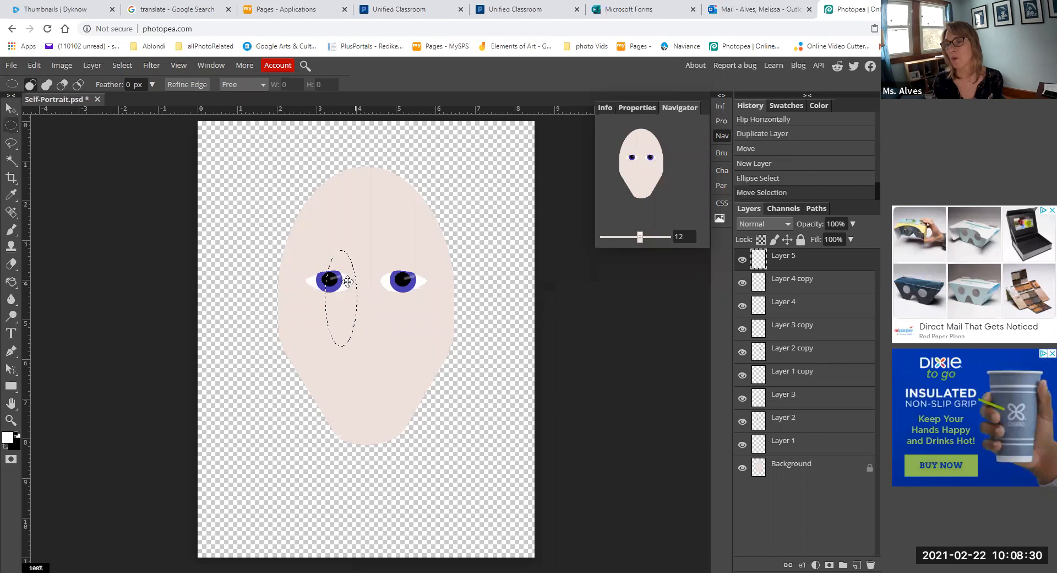
pyautogui.moveTo(369, 302); pyautogui.dragTo(345, 296)
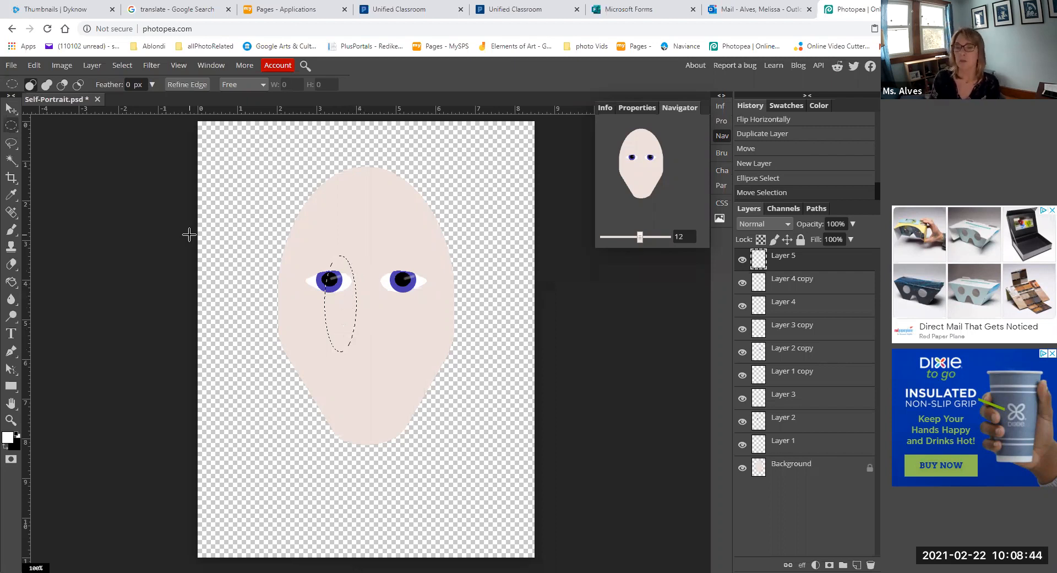
# Sample the face's skin colour with the Eyedropper and darken the foreground colour to d3c9c6.
pyautogui.click(13, 197)
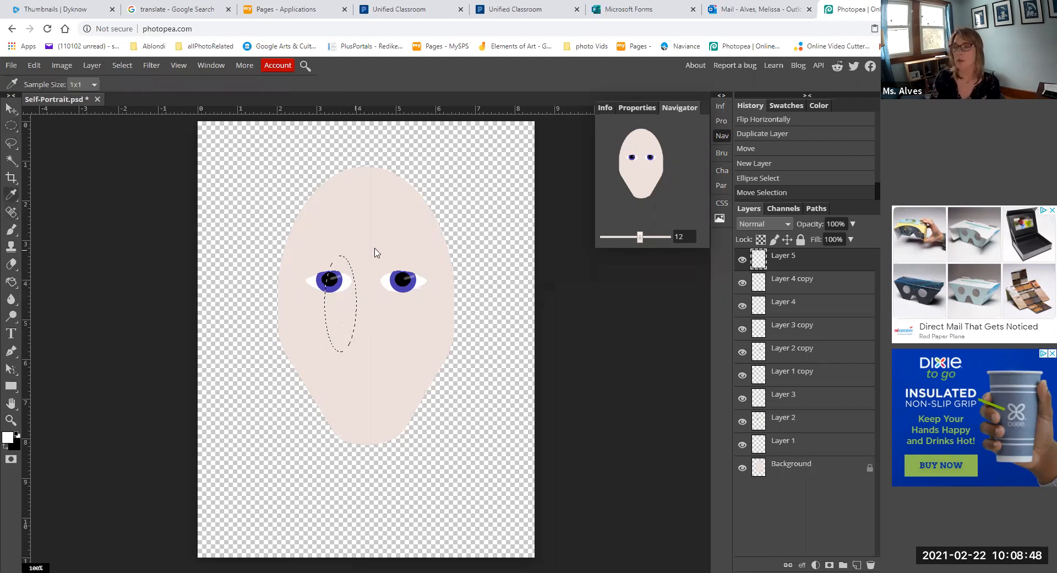
pyautogui.click(8, 438)
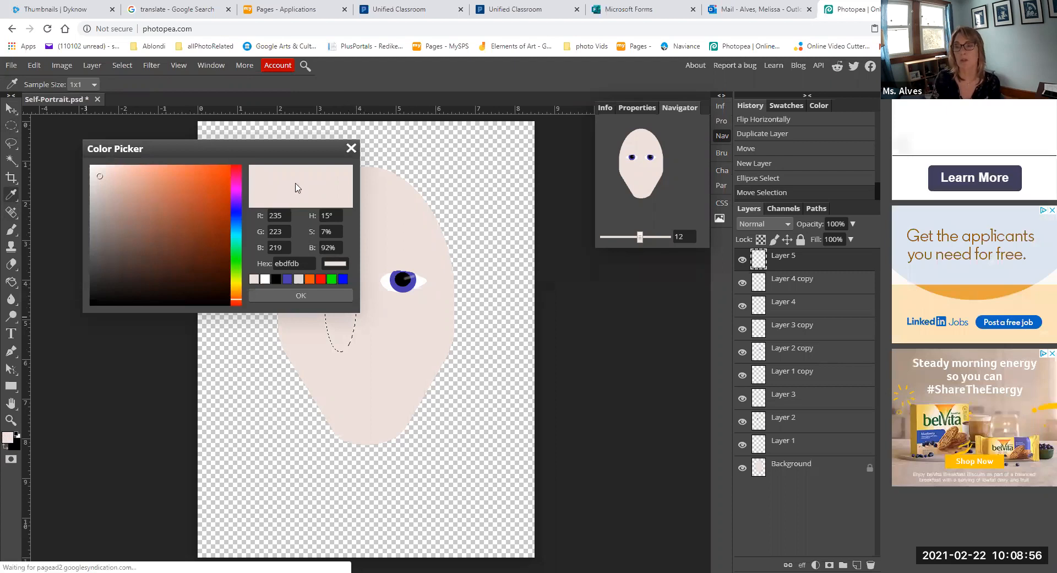
pyautogui.click(100, 197)
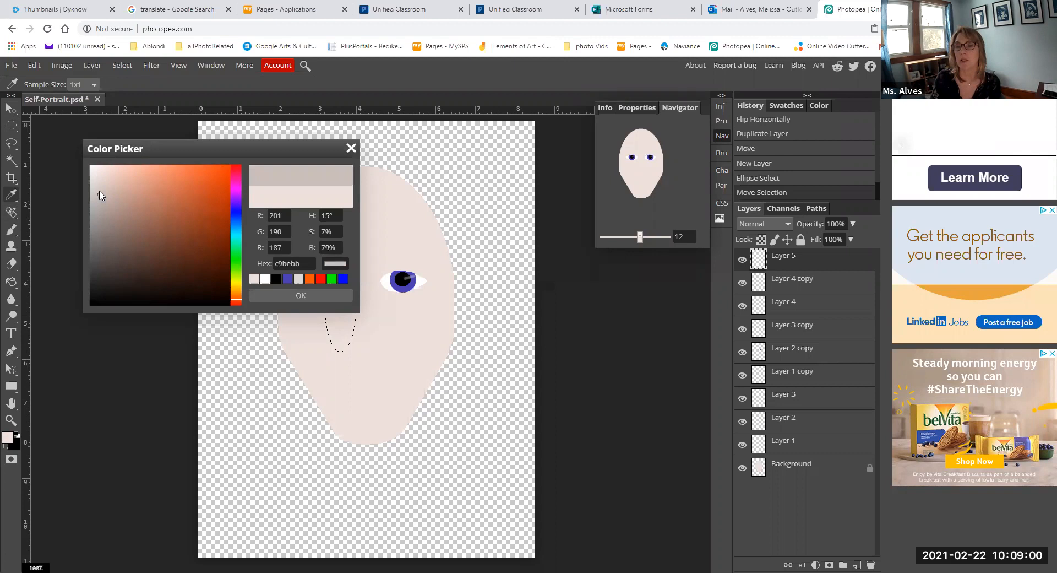
pyautogui.click(99, 189)
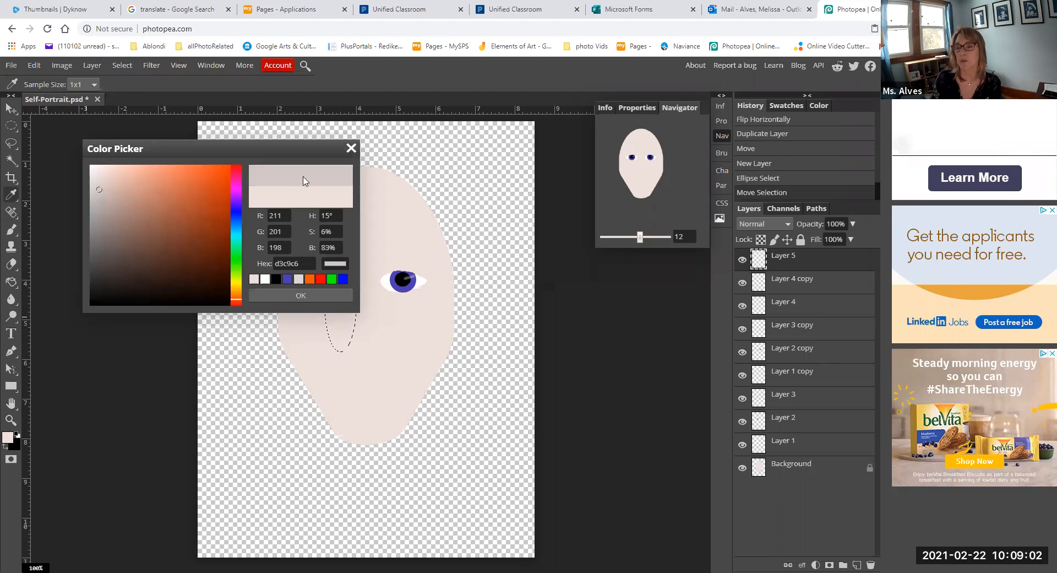
pyautogui.click(316, 295)
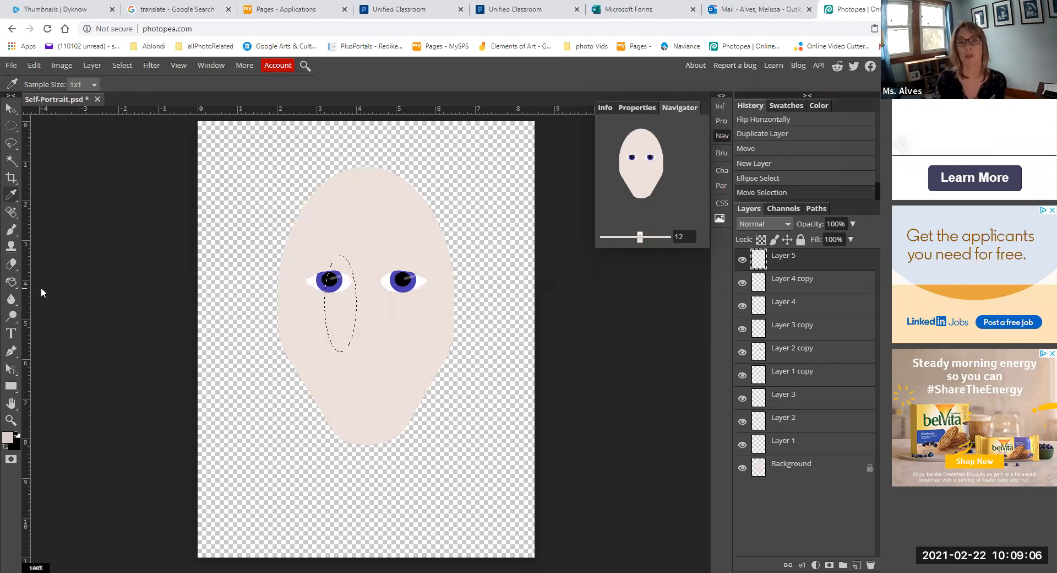
# Activate the Brush tool with the Dissolve blend mode and set its smoothing to 32%.
pyautogui.click(12, 231)
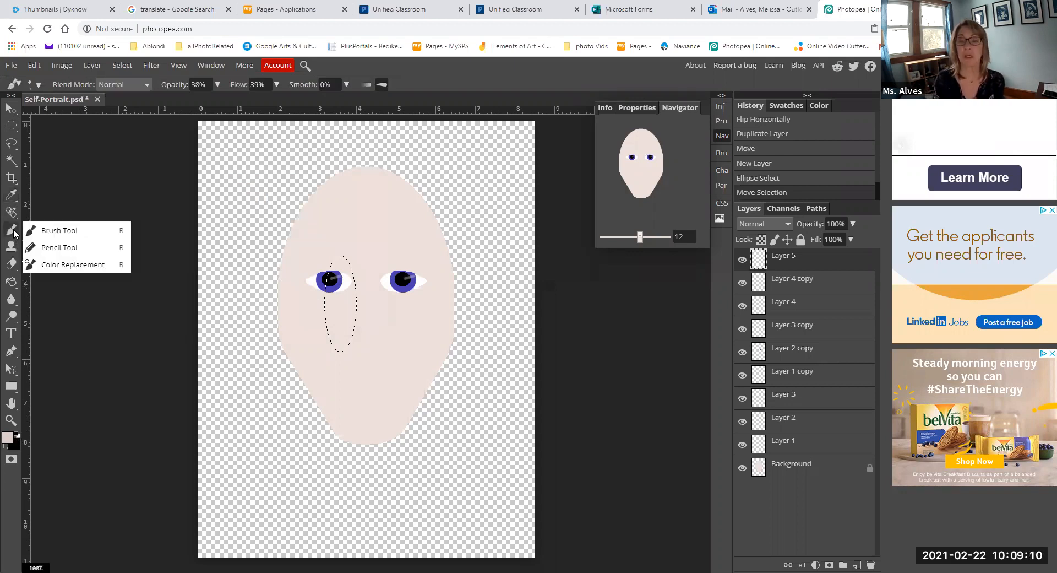
pyautogui.click(61, 233)
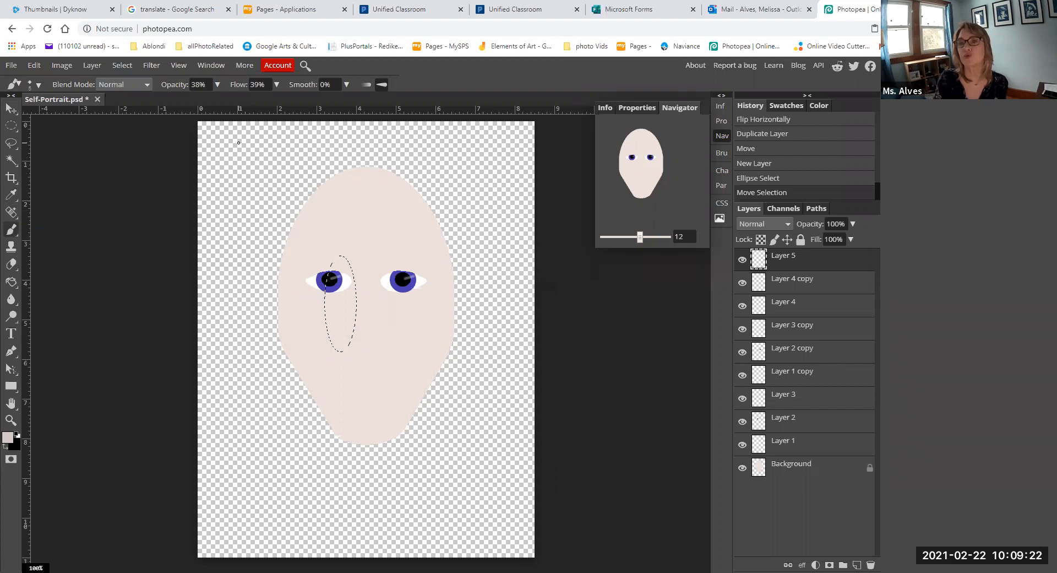
pyautogui.click(144, 84)
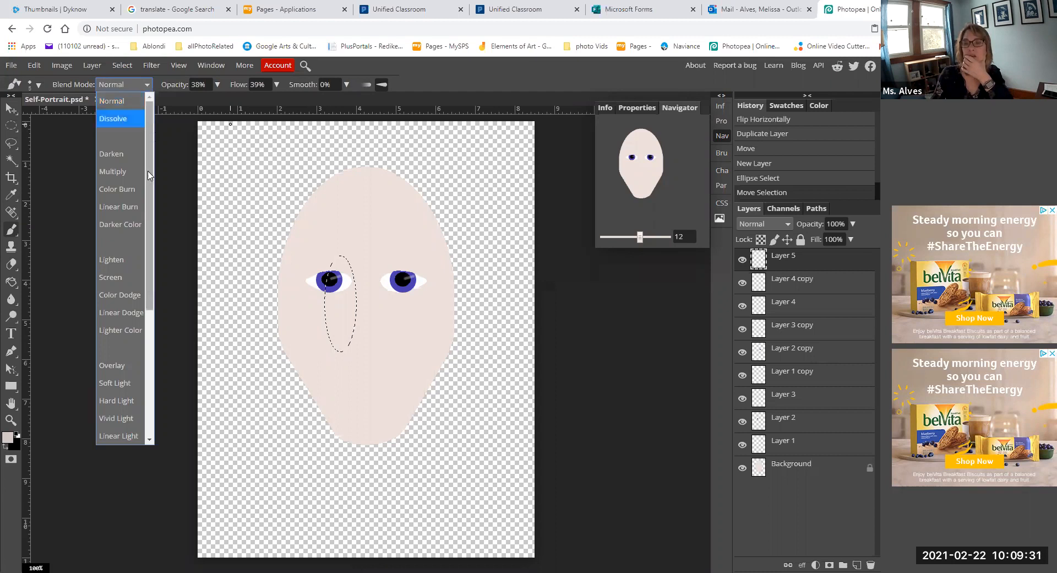
pyautogui.scroll(-3, 149, 175)
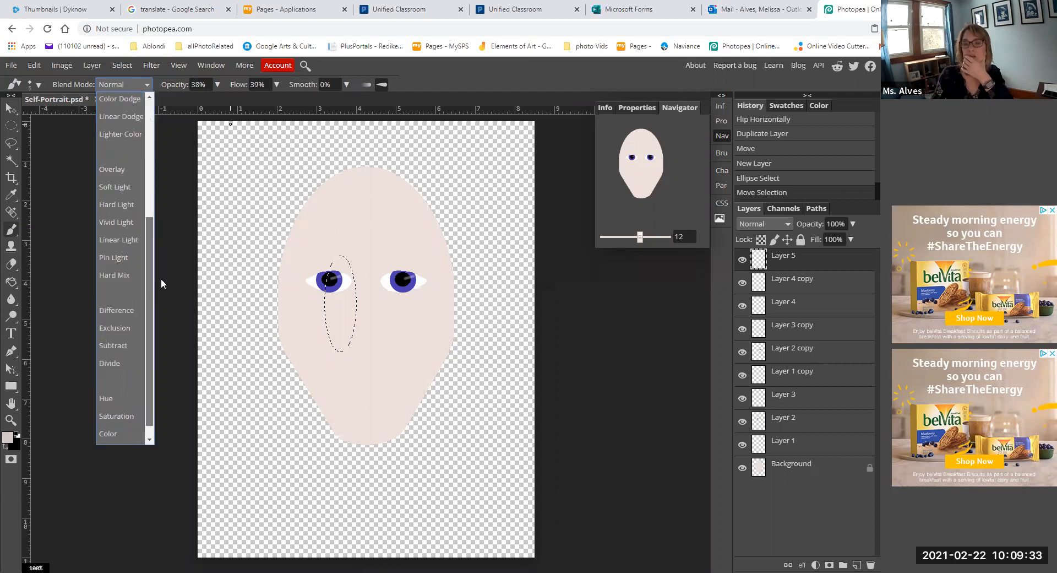
pyautogui.scroll(3, 132, 247)
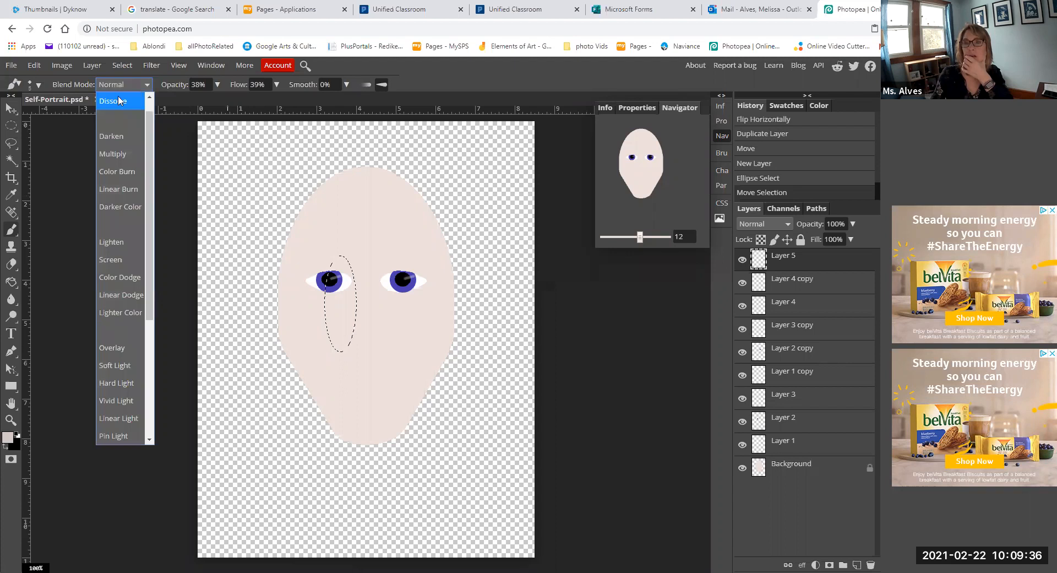
pyautogui.click(119, 100)
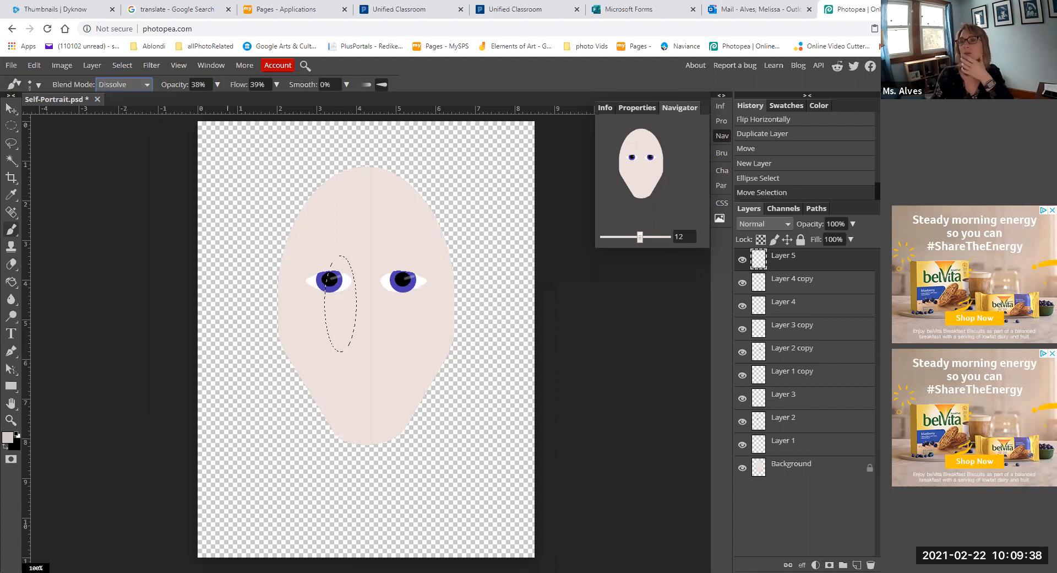
pyautogui.click(345, 83)
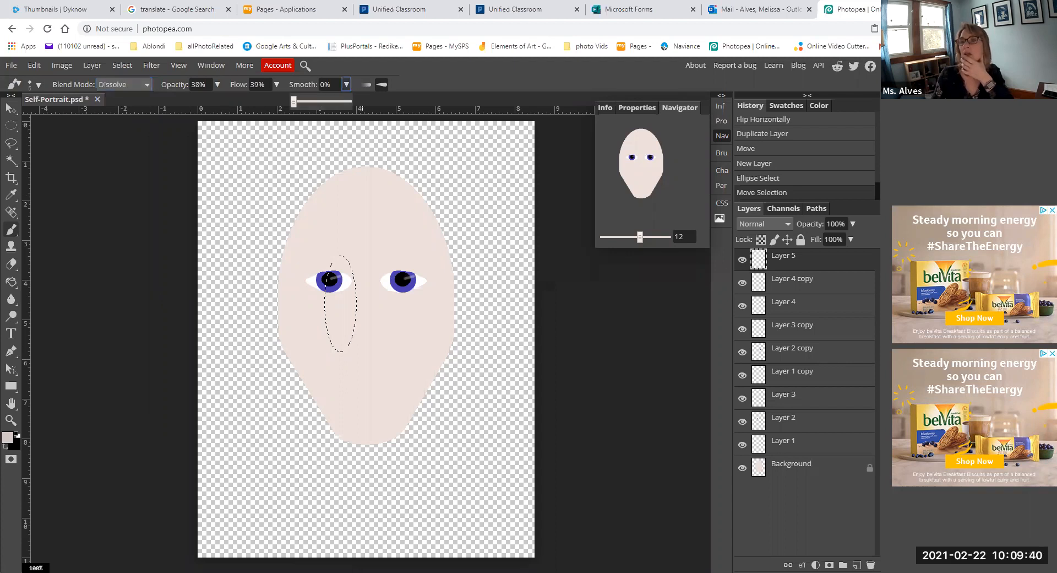
pyautogui.moveTo(294, 101); pyautogui.dragTo(311, 101)
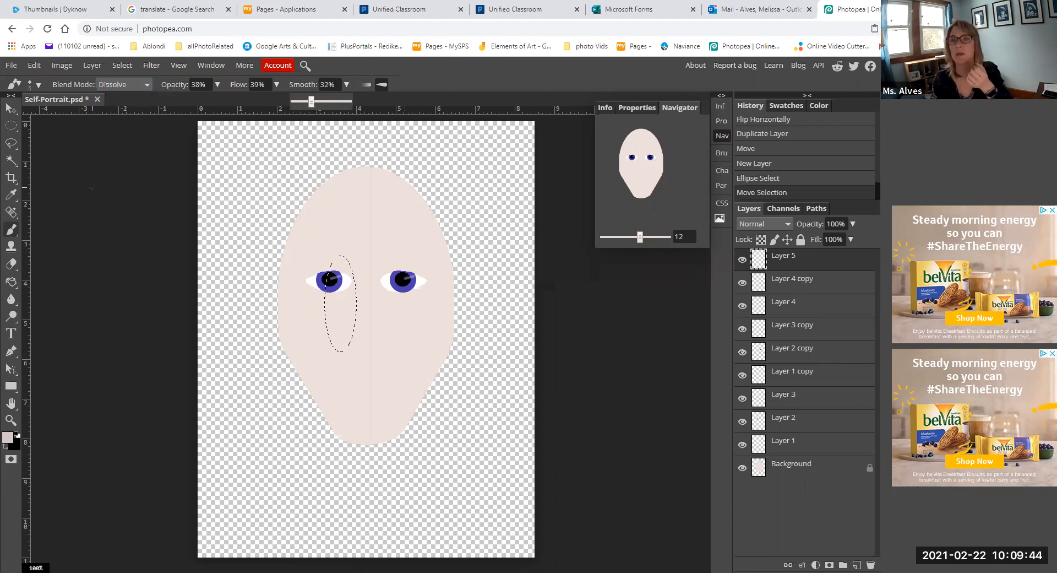
# Choose a soft round brush with 0% hardness and set its size to 112 px.
pyautogui.click(38, 84)
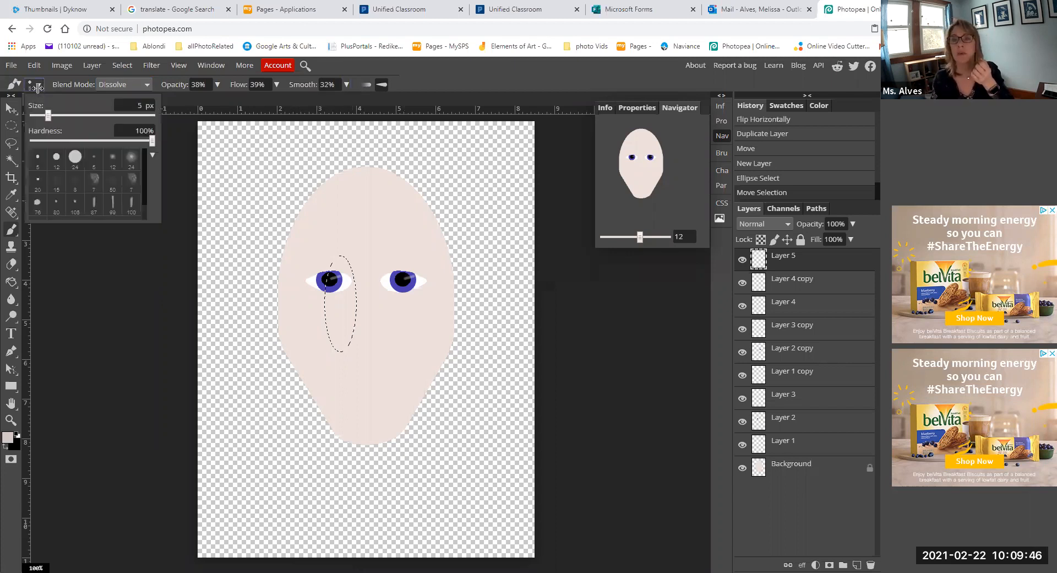
pyautogui.click(72, 115)
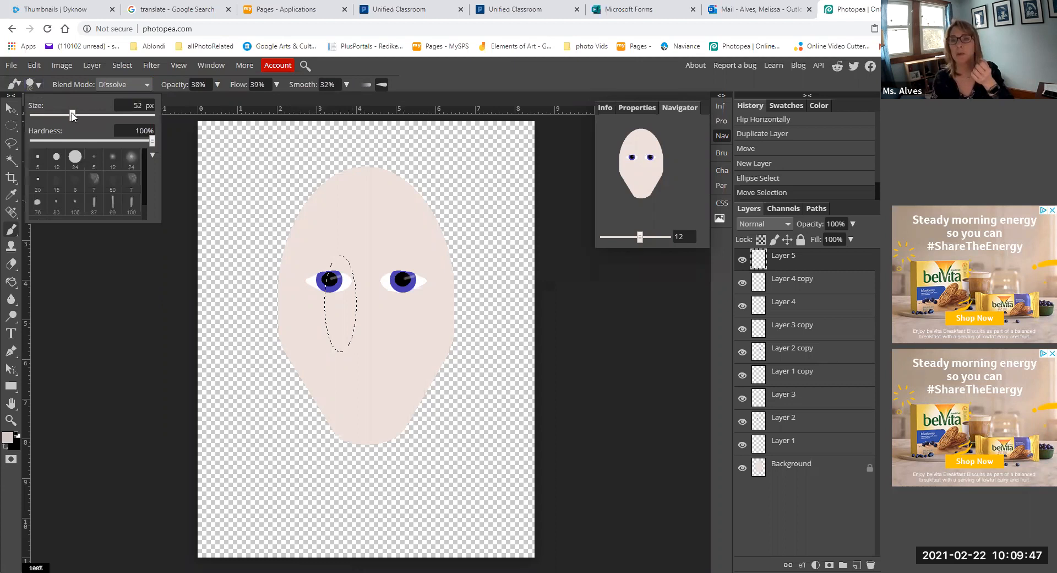
pyautogui.click(131, 160)
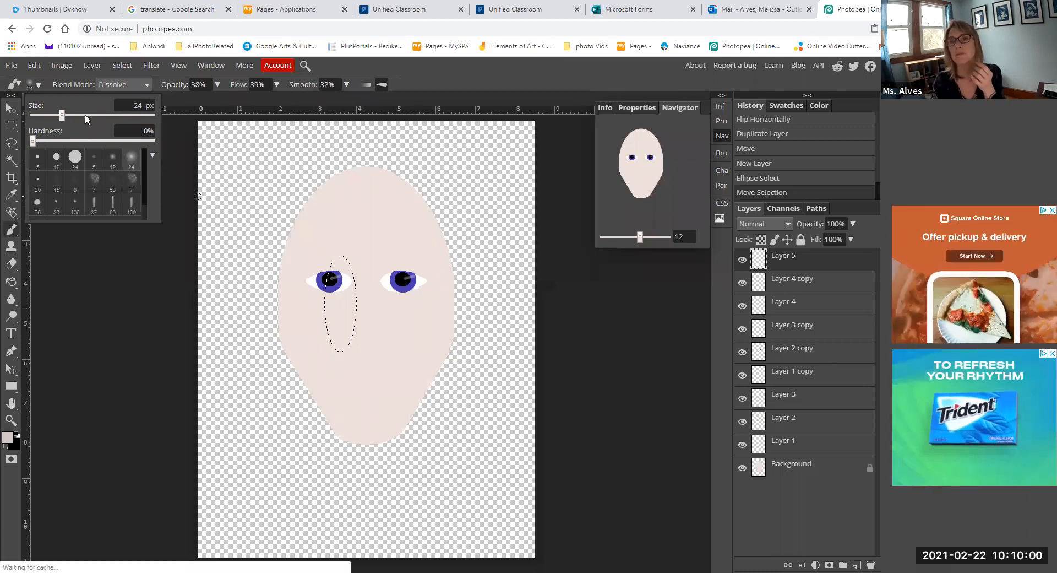
pyautogui.moveTo(62, 115); pyautogui.dragTo(86, 115)
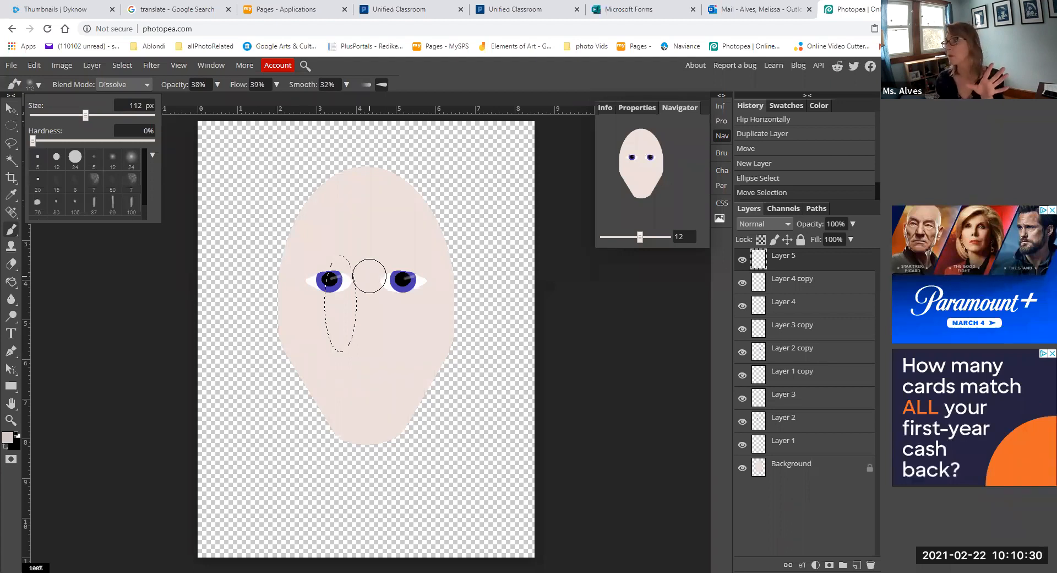
# Try a Dissolve dab beside the nose selection on Layer 5, undo it, and set the brush blend mode to Normal.
pyautogui.click(742, 261)
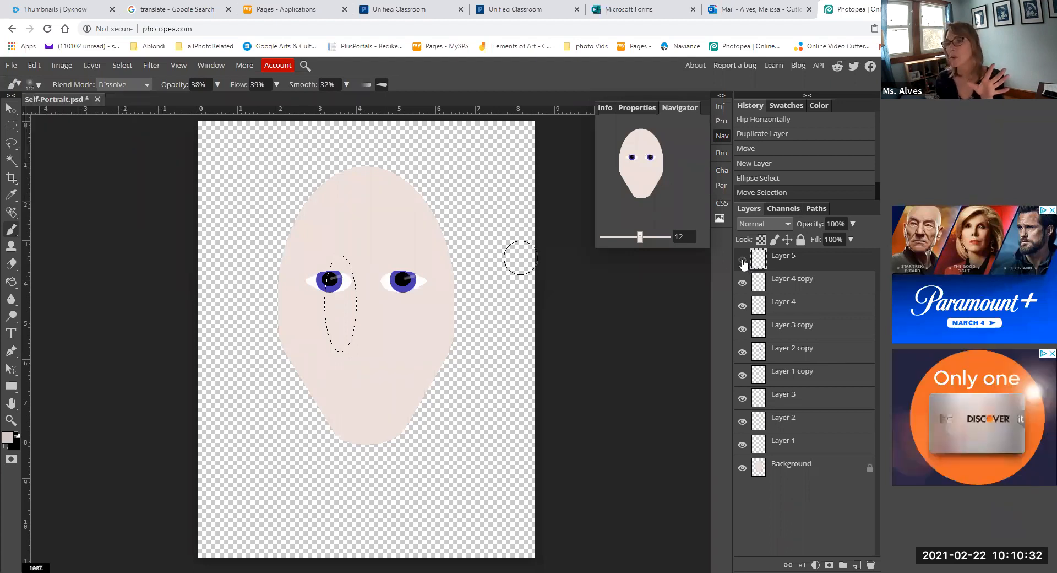
pyautogui.click(743, 261)
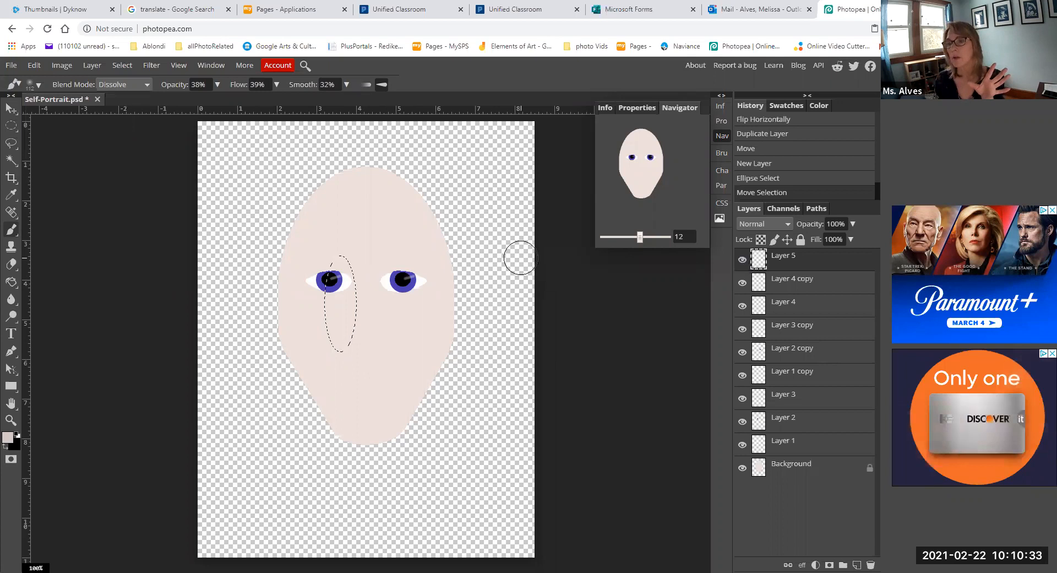
pyautogui.click(369, 269)
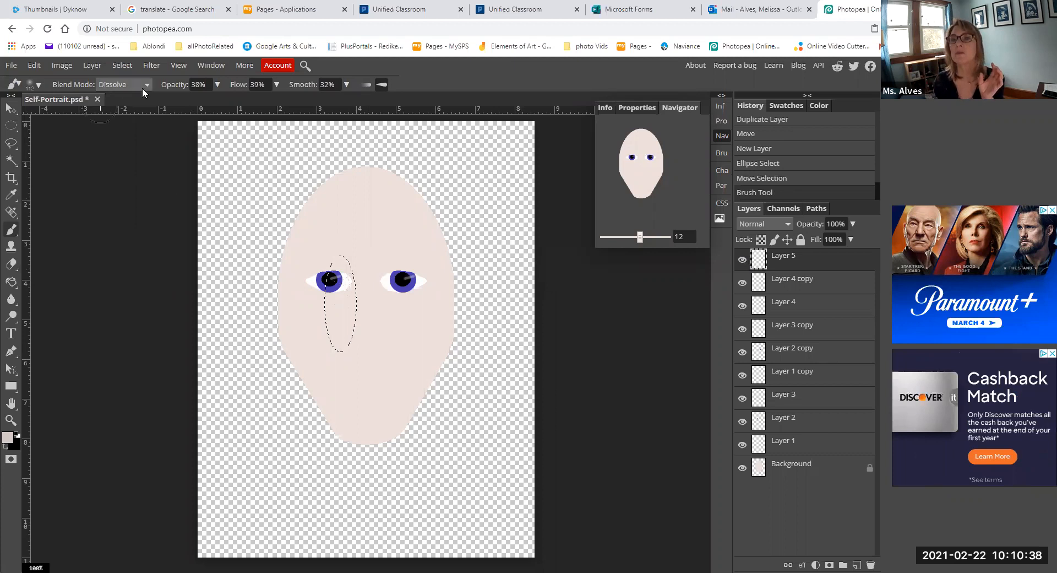
pyautogui.click(146, 85)
pyautogui.click(121, 101)
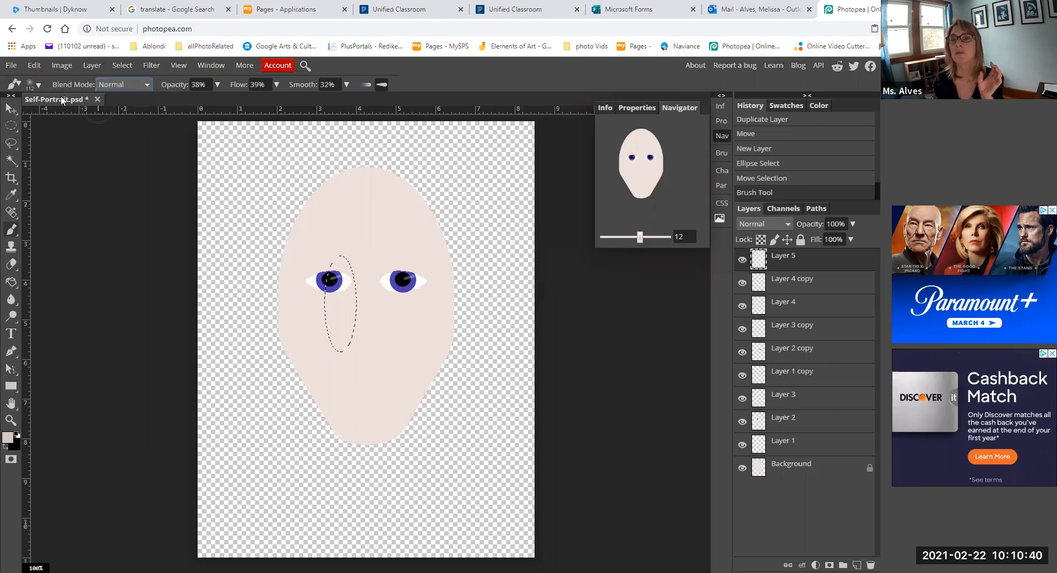
pyautogui.click(37, 65)
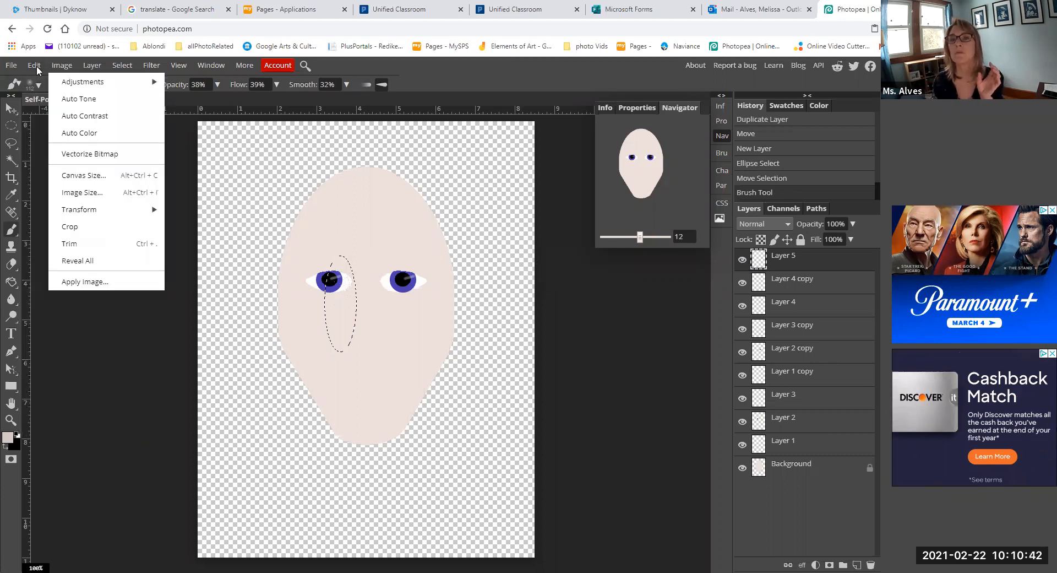
pyautogui.click(63, 116)
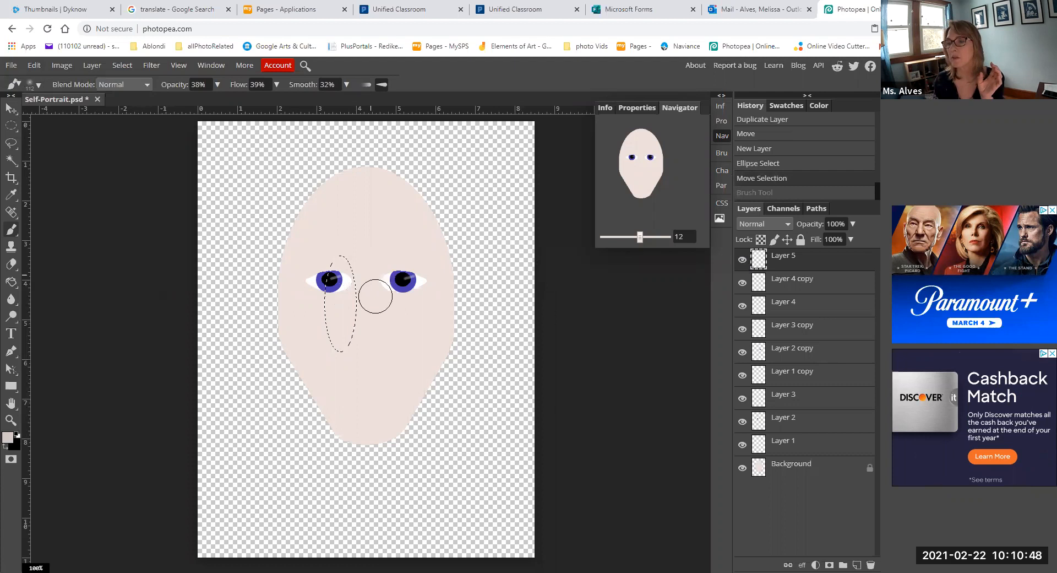
# Brush soft shading along the inner edge of the nose selection on Layer 5 and deselect the ellipse.
pyautogui.click(365, 284)
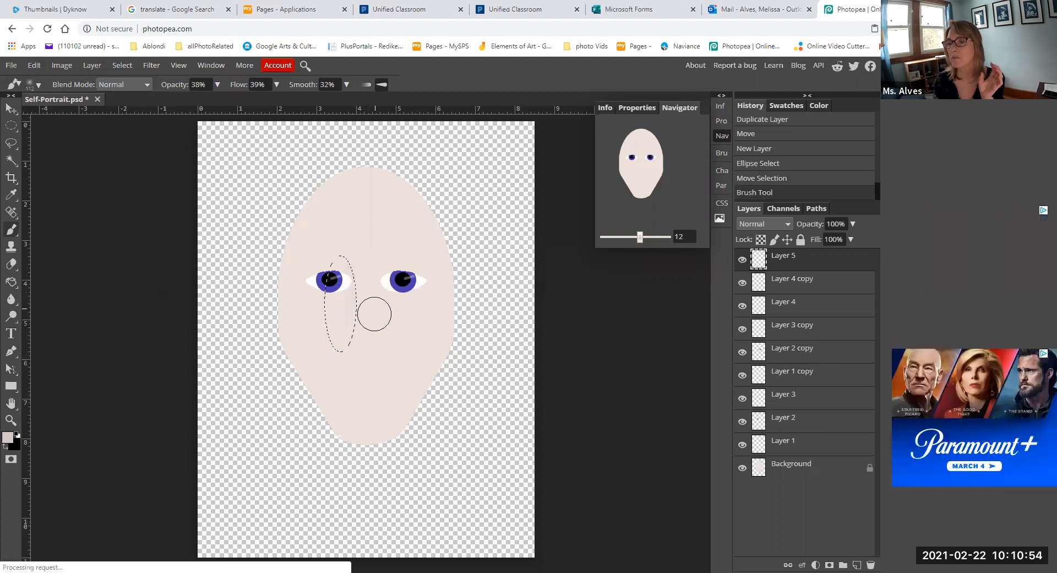
pyautogui.moveTo(372, 295); pyautogui.dragTo(369, 302)
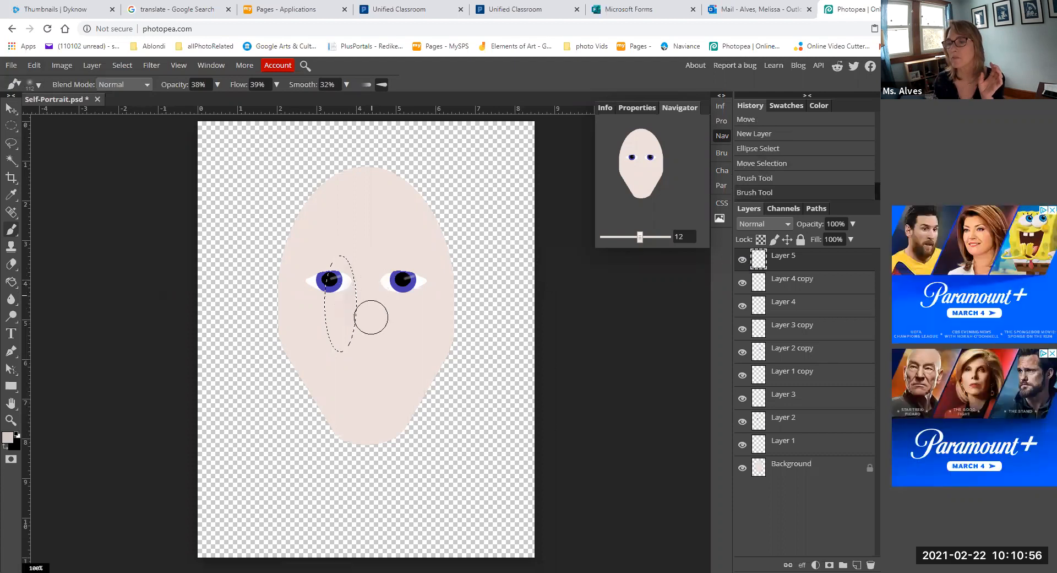
pyautogui.moveTo(367, 335); pyautogui.dragTo(363, 286)
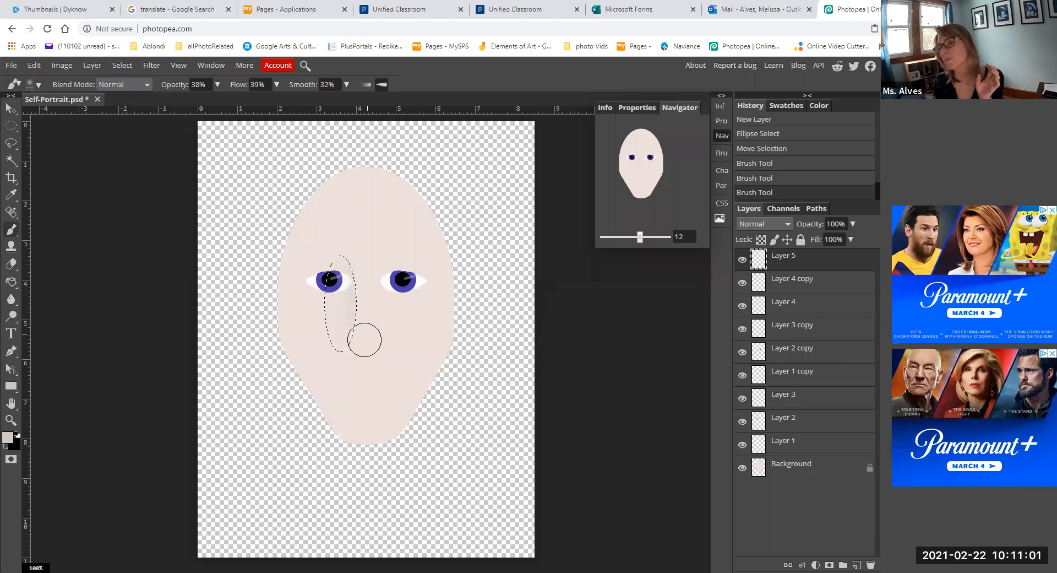
pyautogui.click(368, 298)
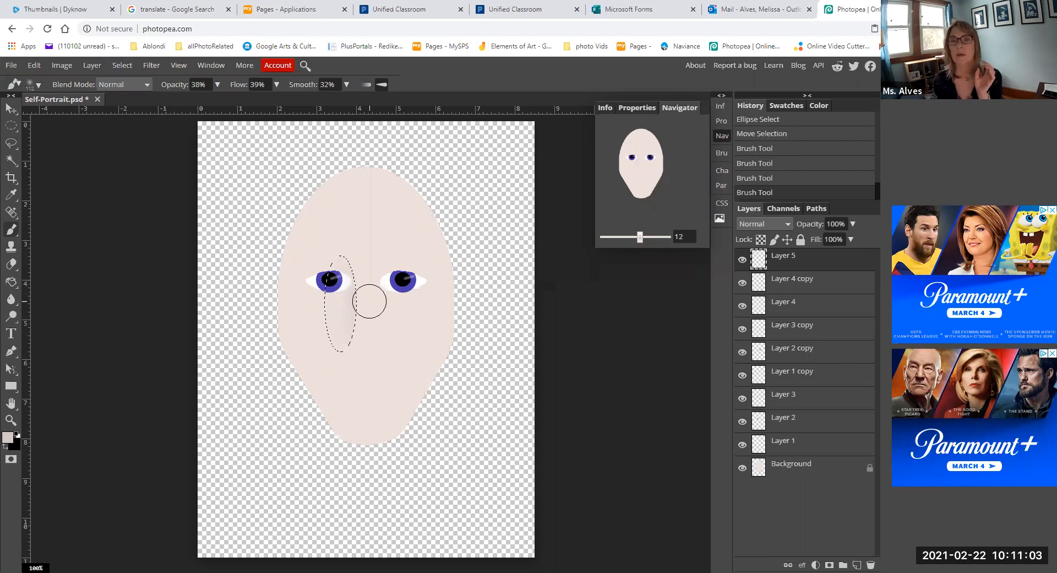
pyautogui.click(11, 125)
pyautogui.click(229, 197)
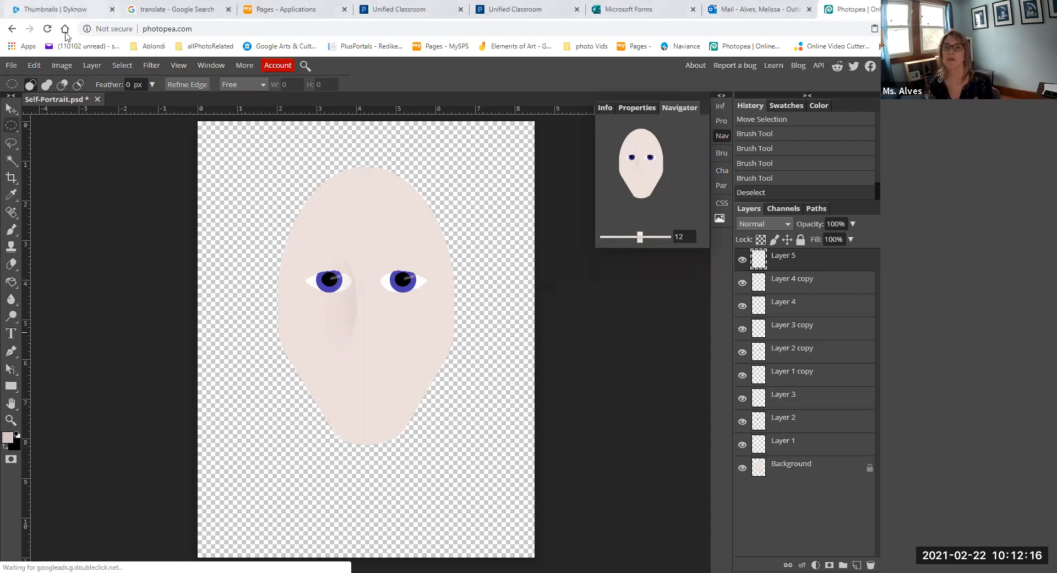
# Duplicate Layer 5 and flip the copy horizontally to form the other side of the nose.
pyautogui.hotkey('ctrl', 'j')
pyautogui.click(35, 67)
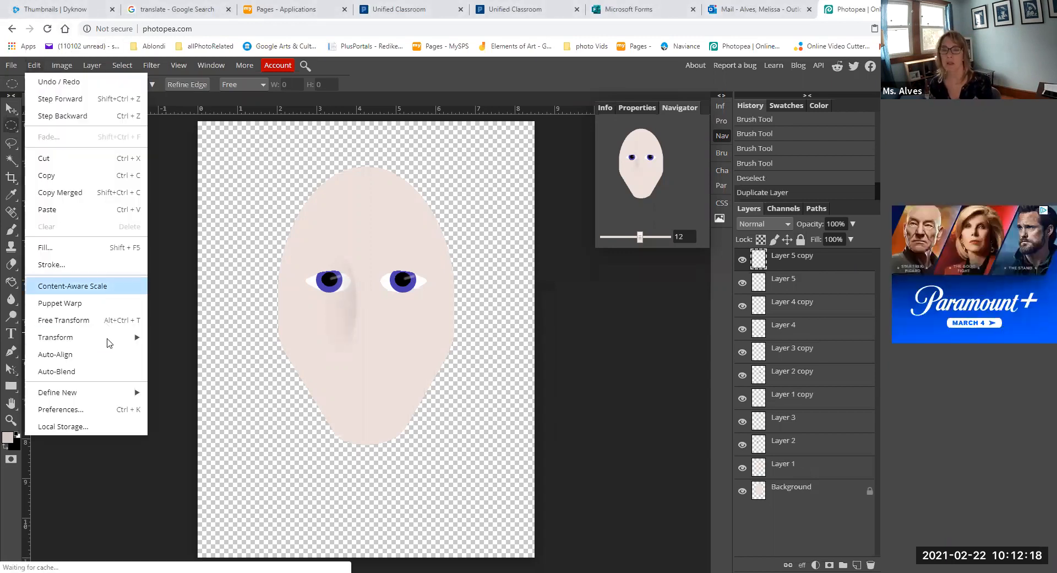
pyautogui.moveTo(102, 340)
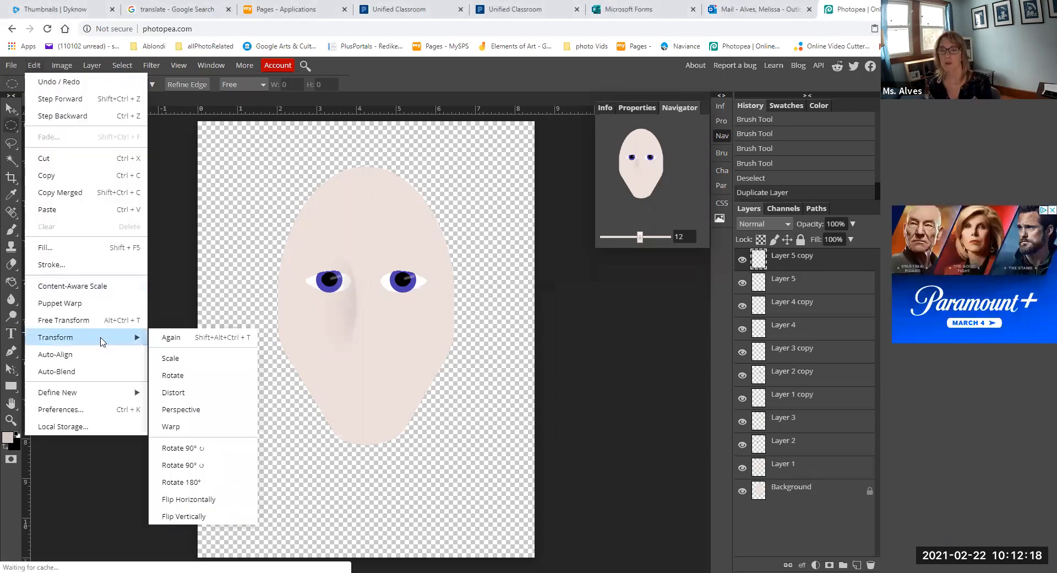
pyautogui.click(195, 499)
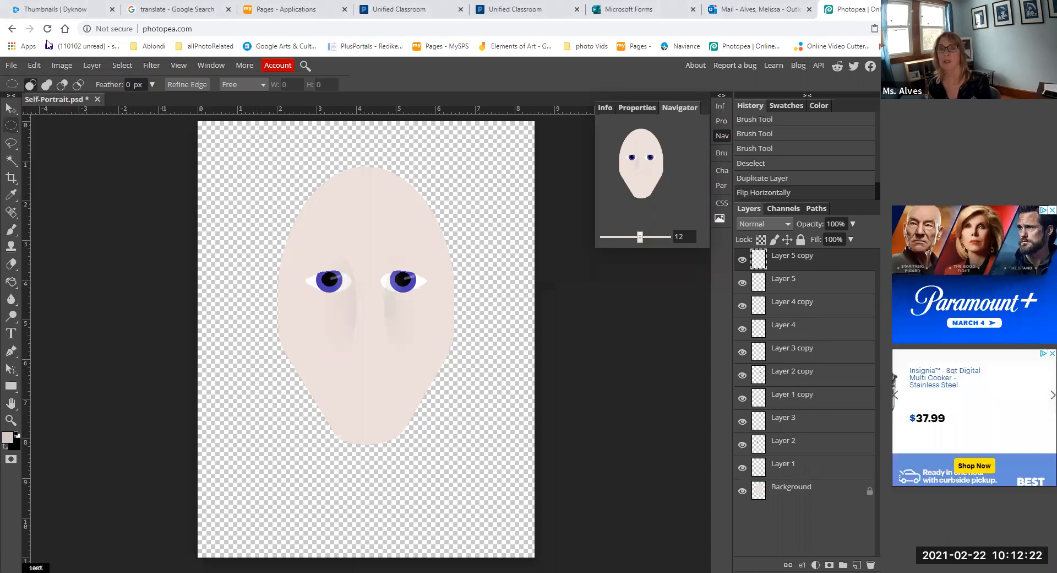
# Activate the Move tool, toggle the visibility of Layer 5 copy to identify the mirrored shading, and select that layer.
pyautogui.press('v')
pyautogui.click(384, 308)
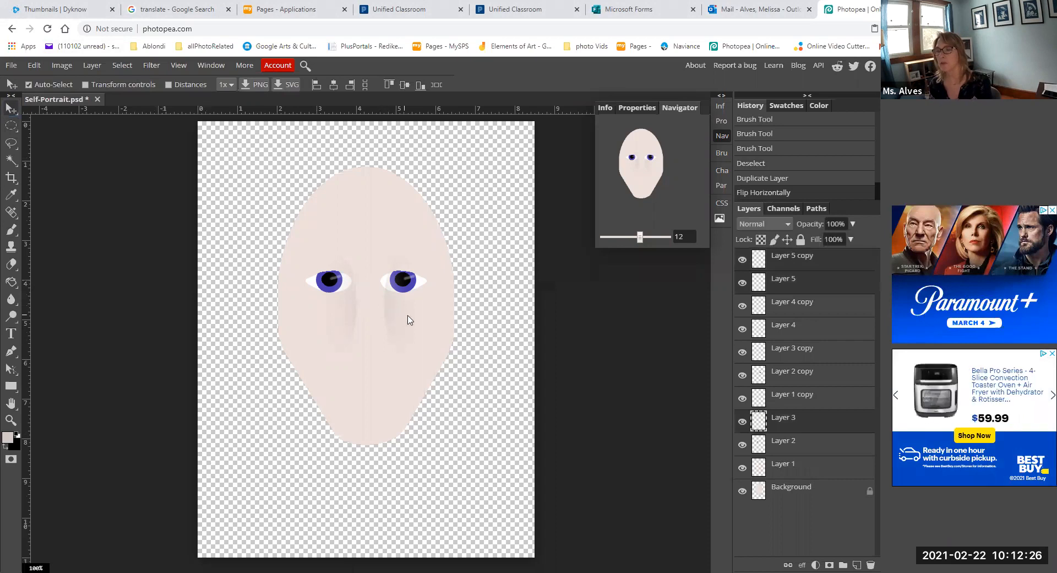
pyautogui.click(805, 306)
pyautogui.click(742, 261)
pyautogui.click(742, 261)
pyautogui.click(780, 261)
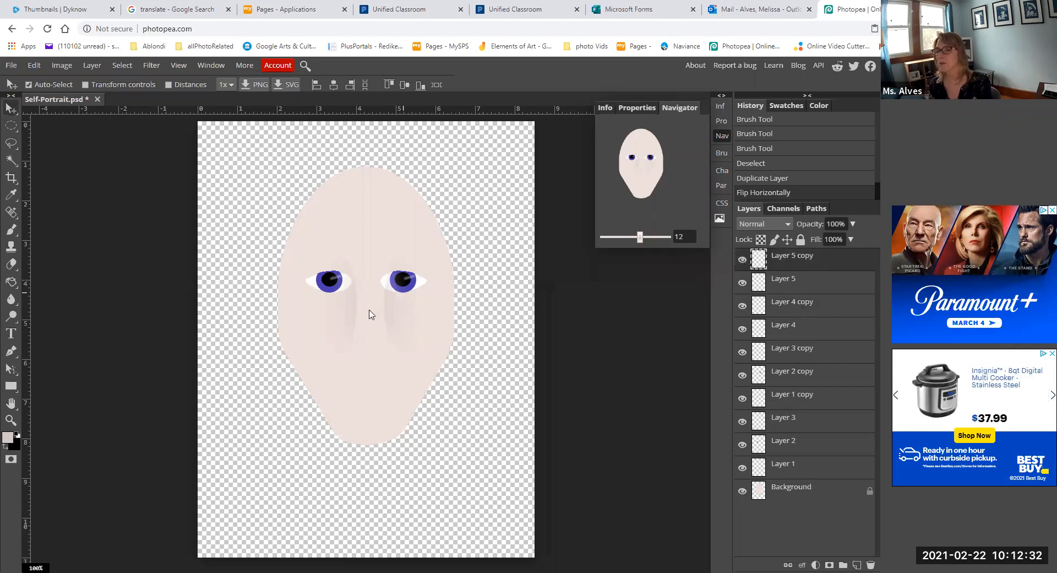
pyautogui.click(385, 311)
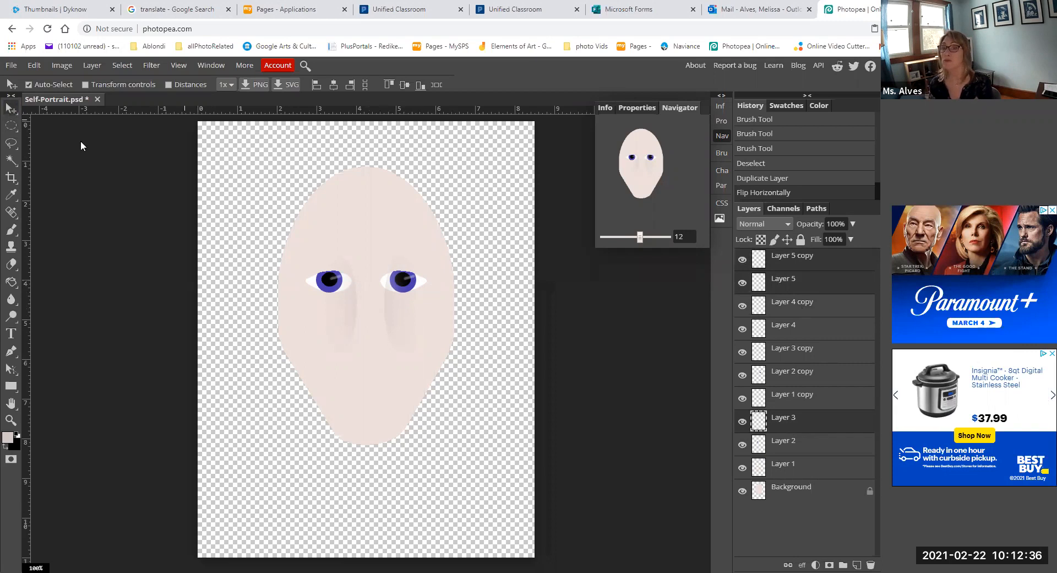
pyautogui.press('Left')
pyautogui.press('Left')
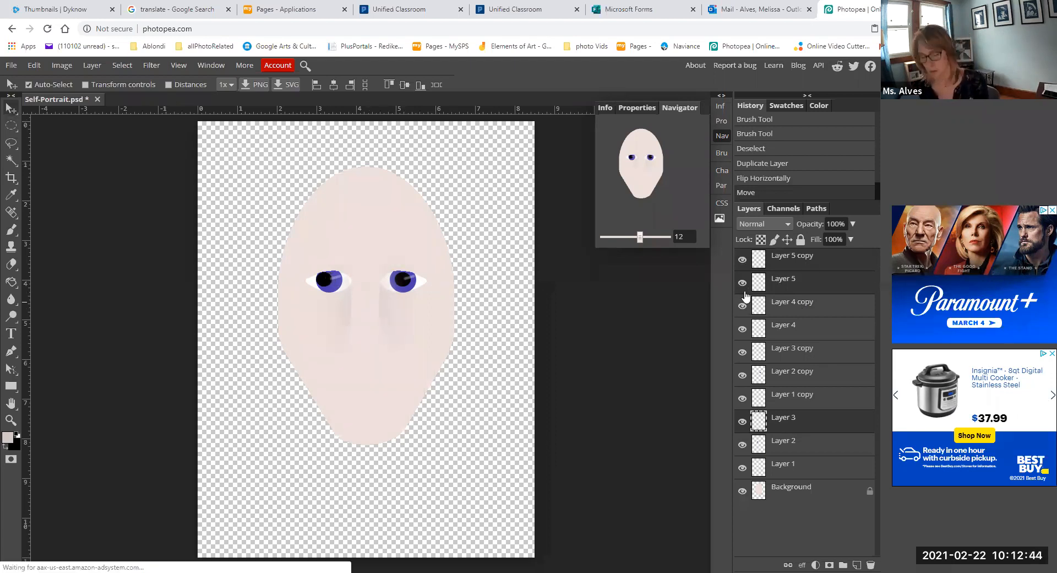
pyautogui.press('Right')
pyautogui.press('Right')
pyautogui.press('Right')
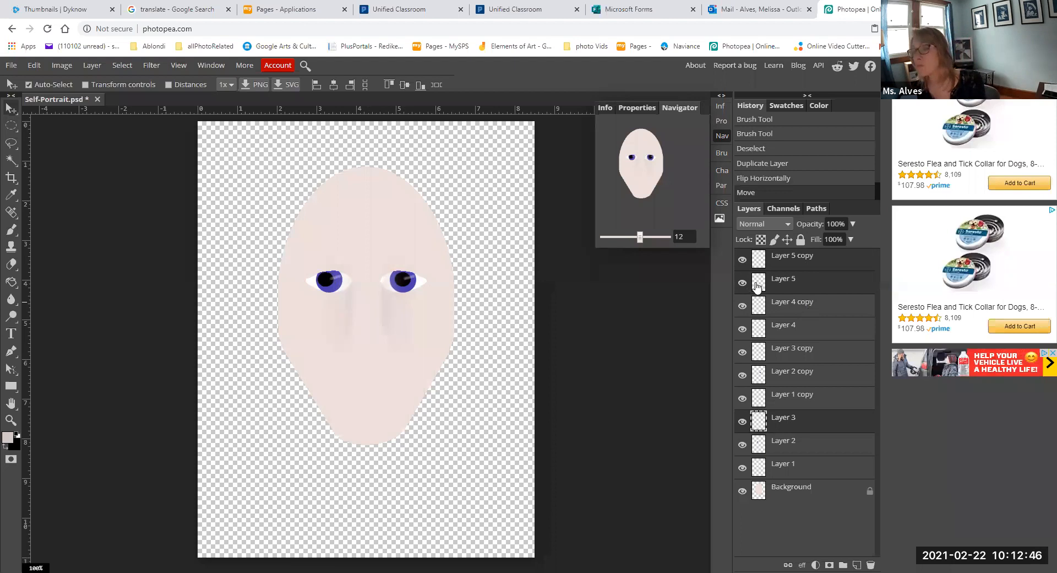
pyautogui.press('Right')
pyautogui.press('Right')
pyautogui.press('Right')
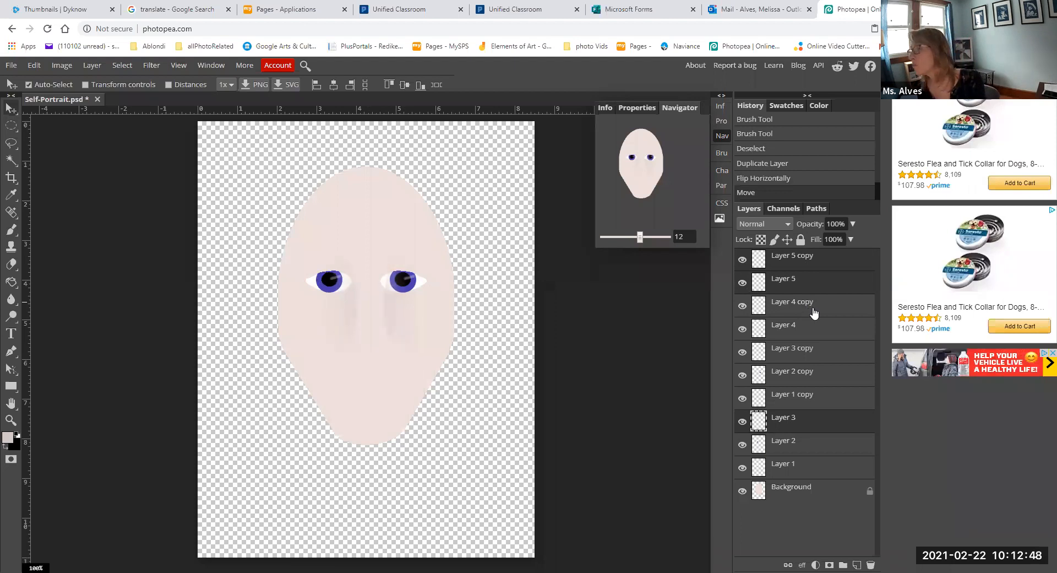
# Select Layer 5 copy and nudge it left so the mirrored nose shading sits closer to the nose's centre.
pyautogui.click(795, 285)
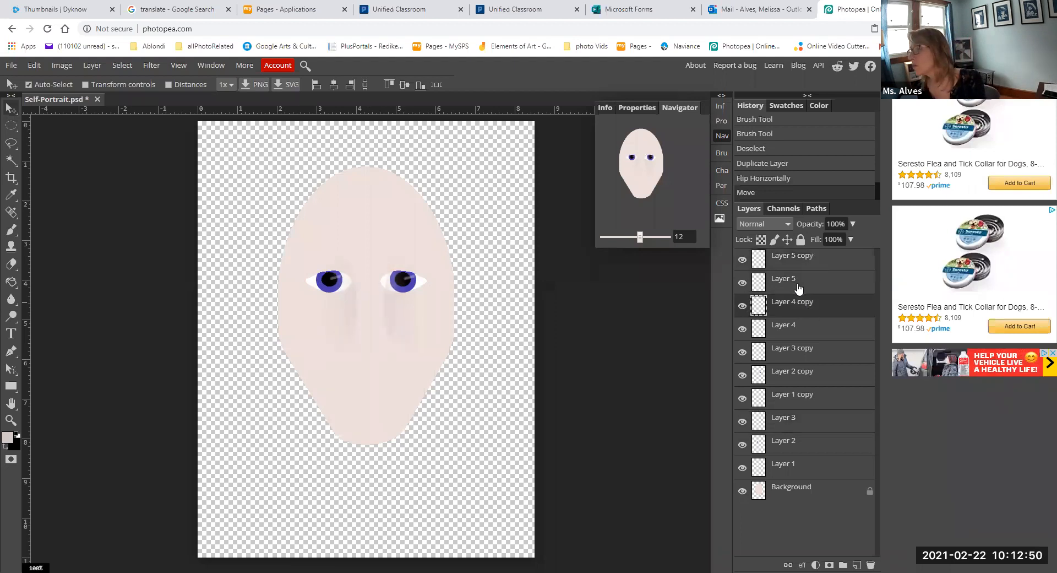
pyautogui.click(472, 343)
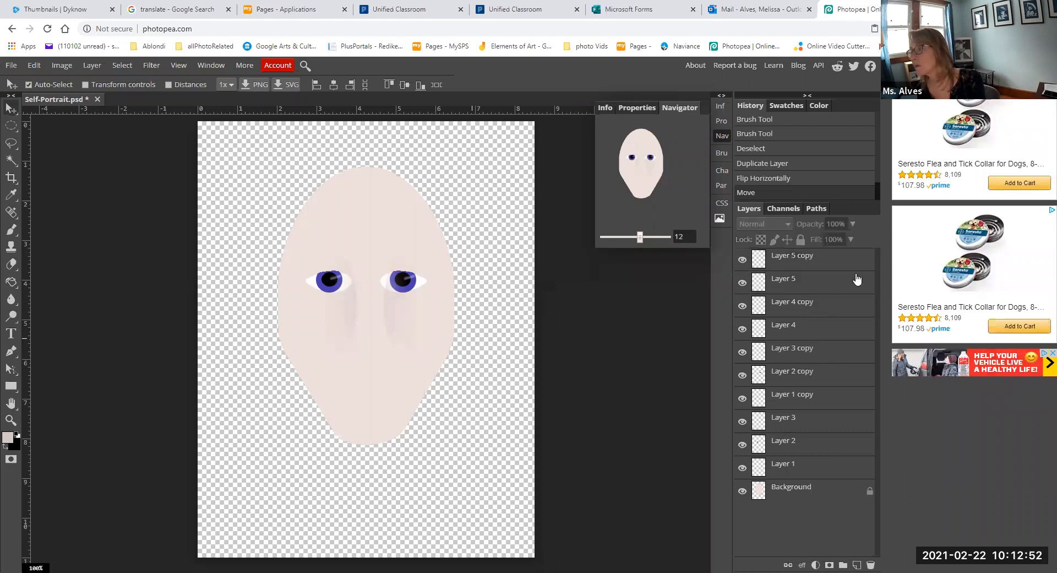
pyautogui.click(742, 260)
pyautogui.click(742, 261)
pyautogui.click(816, 260)
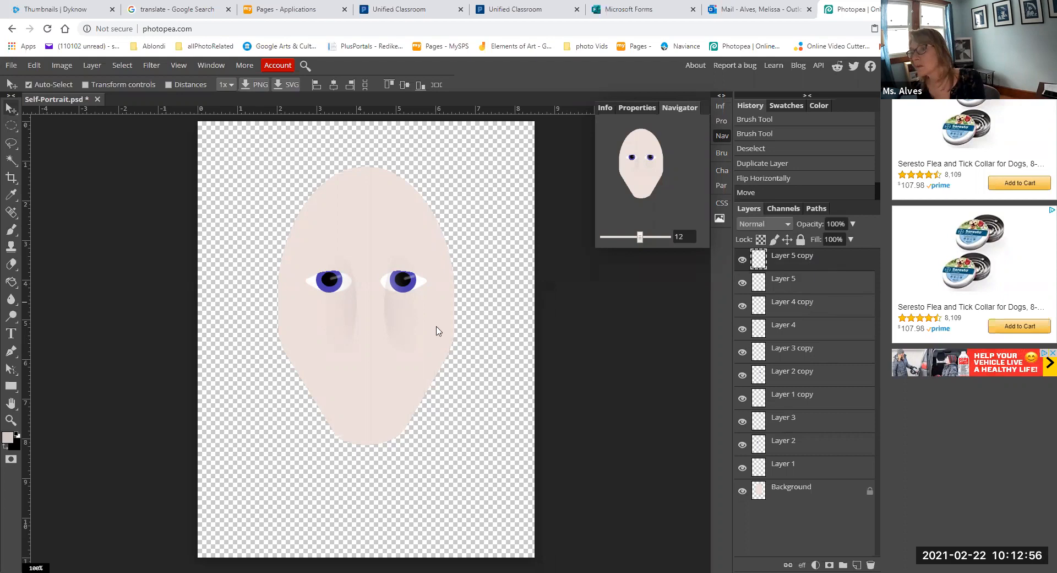
pyautogui.press('Left')
pyautogui.press('Left')
pyautogui.press('Left')
pyautogui.press('Left')
pyautogui.press('Left')
pyautogui.press('Left')
pyautogui.press('Left')
pyautogui.press('Left')
pyautogui.press('Left')
pyautogui.press('Left')
pyautogui.press('Left')
pyautogui.press('Left')
pyautogui.press('Left')
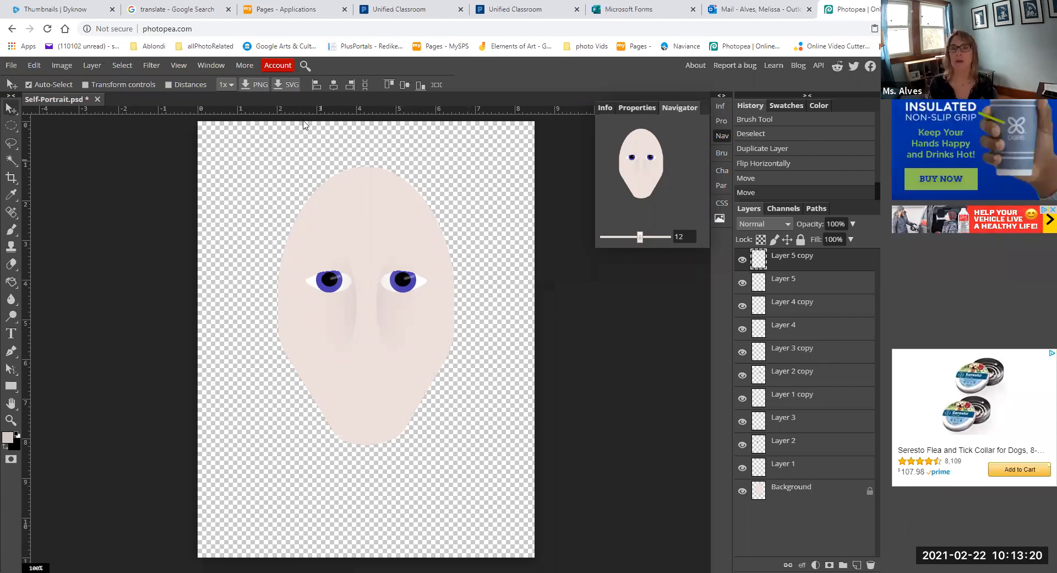
# Draw a wide elliptical selection over the top of the mirrored nose shading and set the marquee feather to 9 px.
pyautogui.click(11, 125)
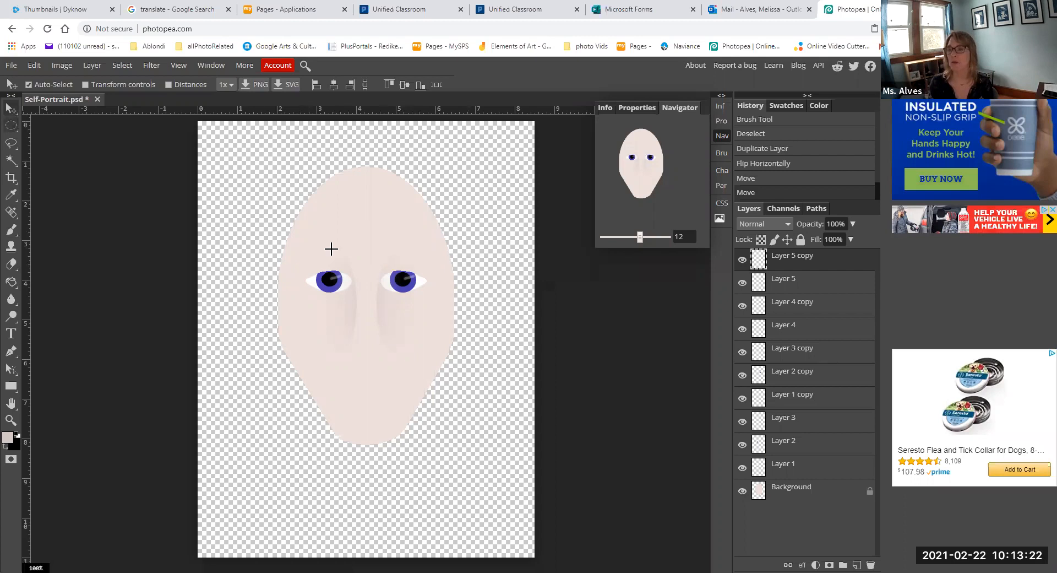
pyautogui.moveTo(349, 229)
pyautogui.mouseDown()
pyautogui.moveTo(390, 268)
pyautogui.moveTo(417, 268)
pyautogui.mouseUp()
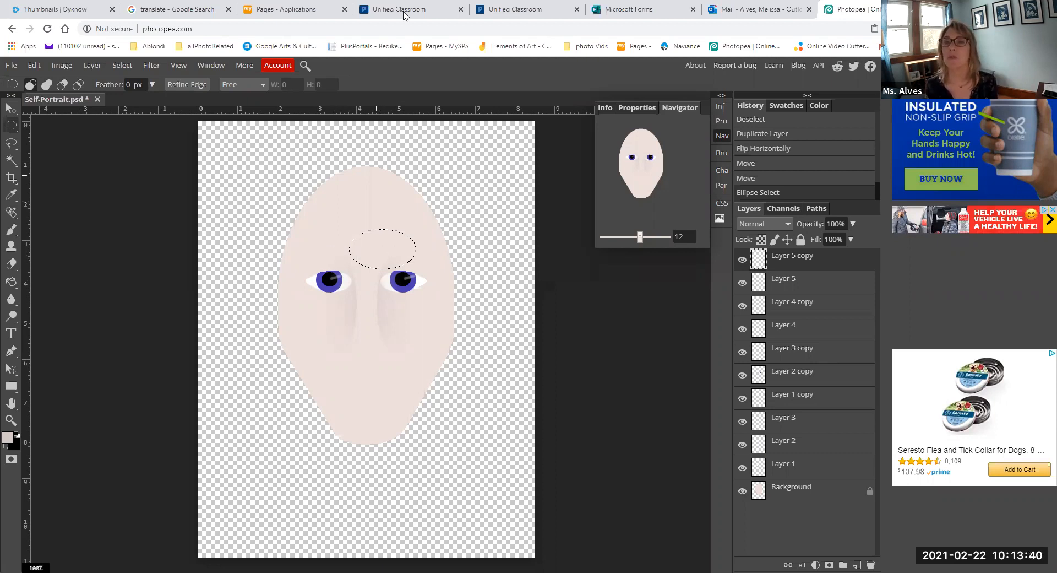
pyautogui.click(152, 84)
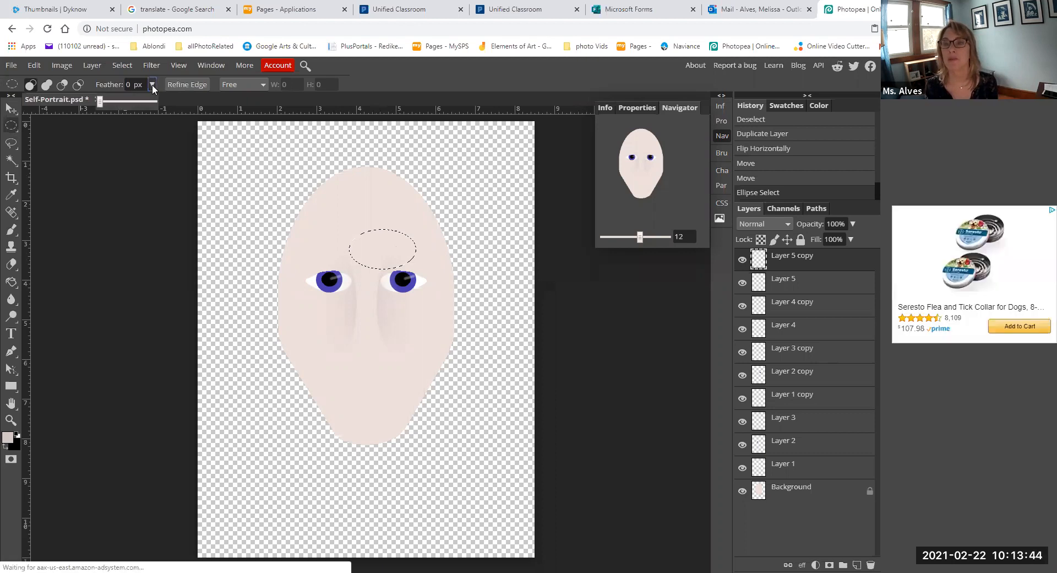
pyautogui.click(119, 101)
pyautogui.moveTo(119, 103); pyautogui.dragTo(110, 97)
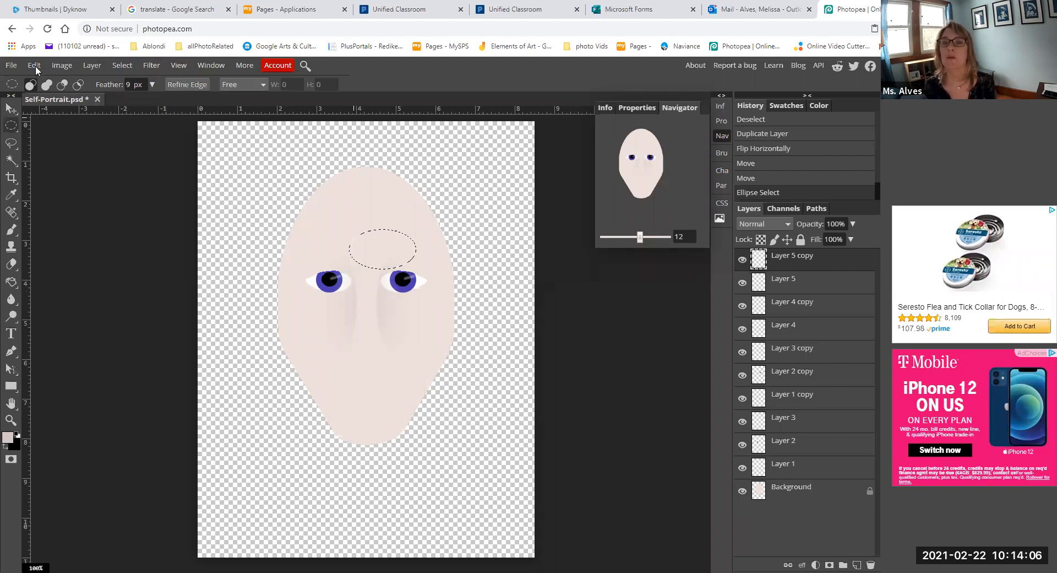
# Feather the elliptical selection by 10 px, clear the top of the shading on Layer 5 copy, and deselect.
pyautogui.click(120, 65)
pyautogui.moveTo(165, 194)
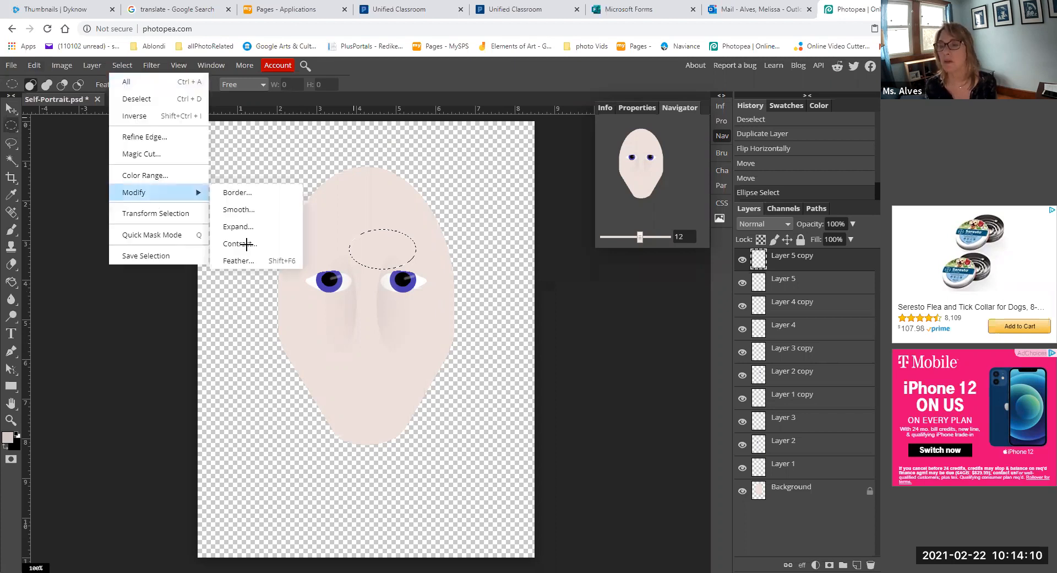
pyautogui.click(251, 261)
pyautogui.click(126, 175)
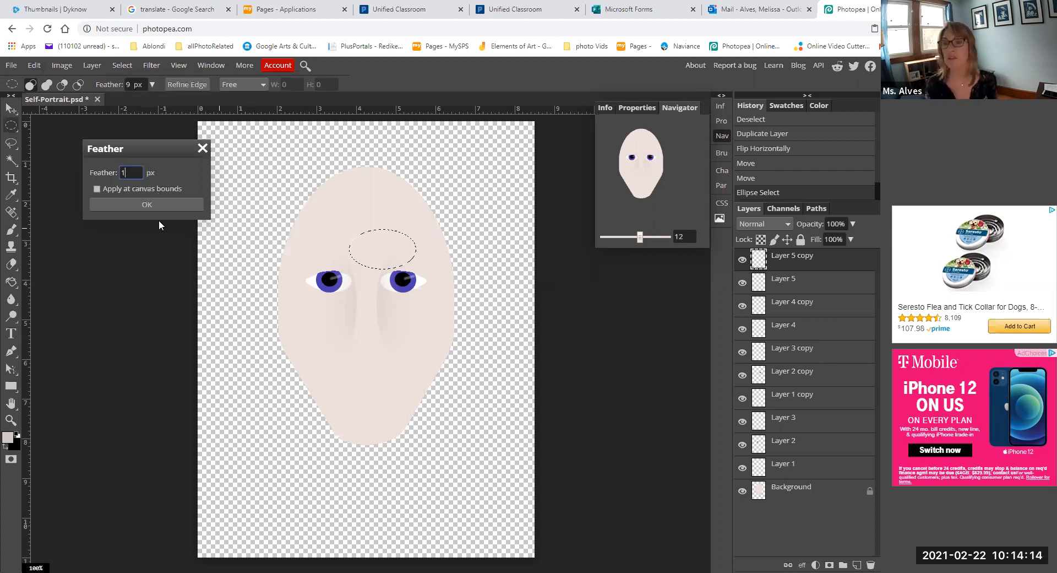
pyautogui.write('0')
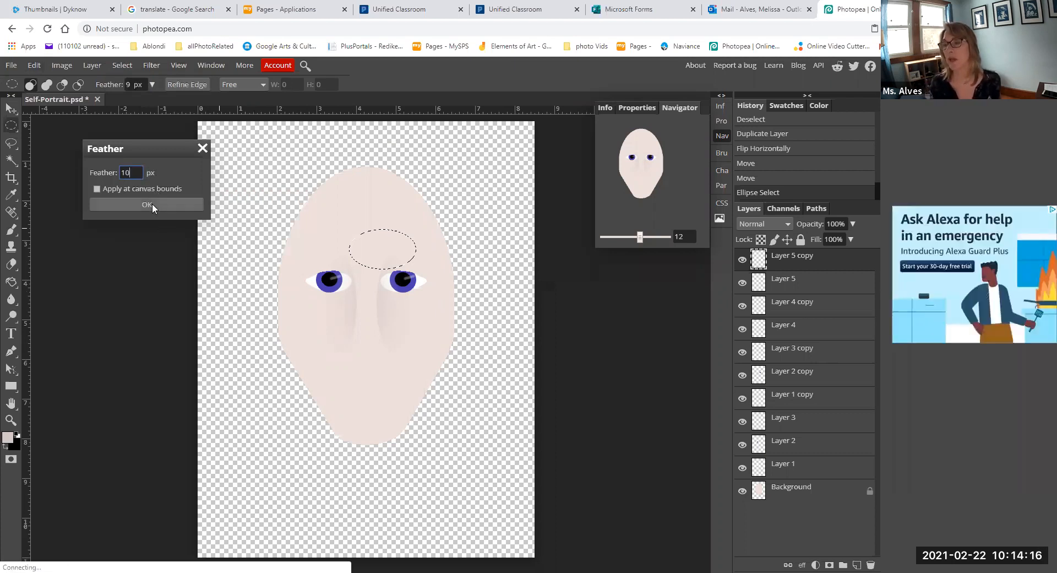
pyautogui.click(152, 203)
pyautogui.press('Delete')
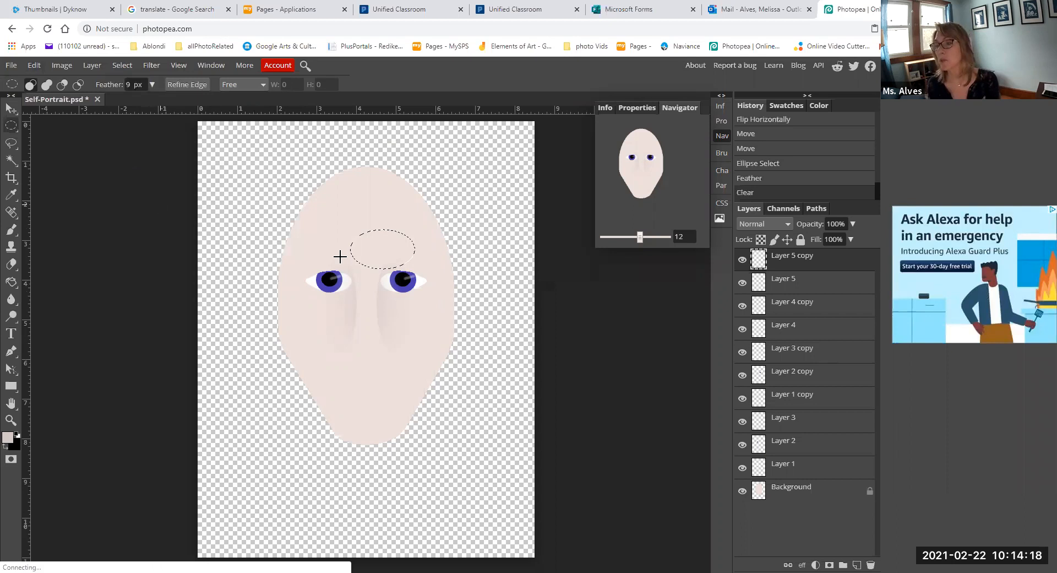
pyautogui.click(394, 257)
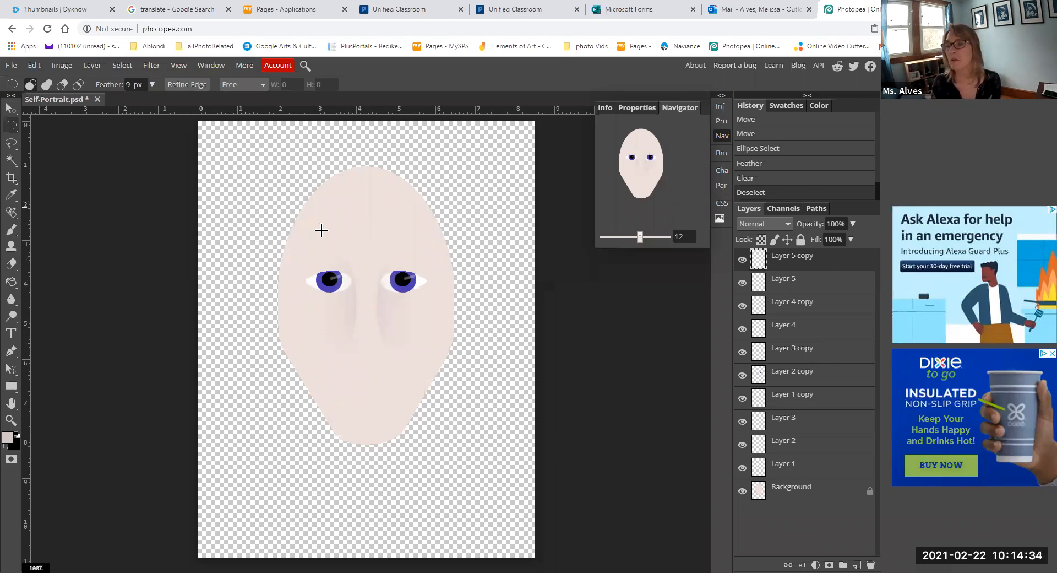
# Draw an elliptical selection over the top of the original nose shading, activate Layer 5, and open the selection's Feather settings.
pyautogui.moveTo(321, 233); pyautogui.dragTo(473, 271)
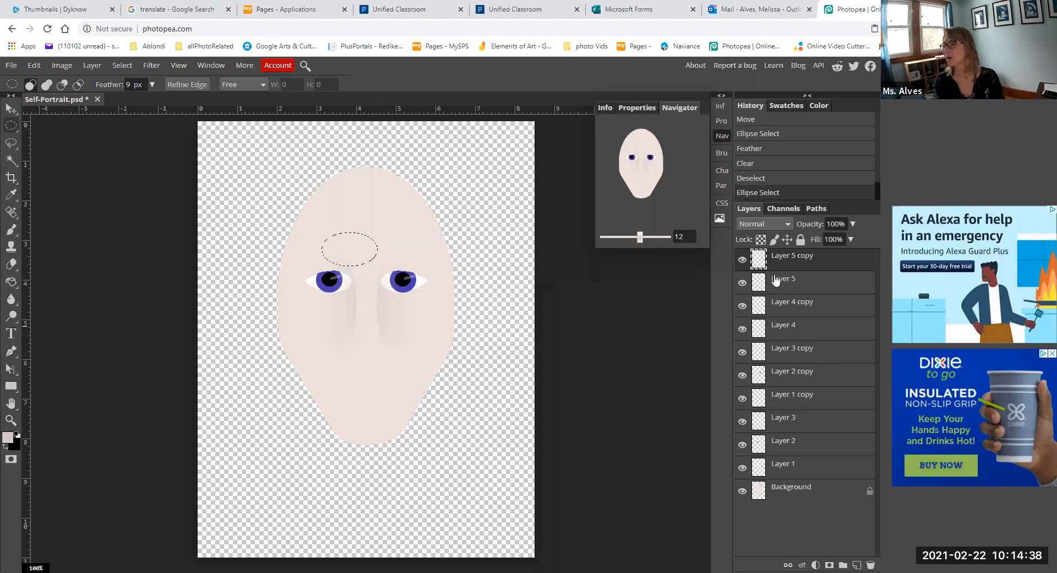
pyautogui.click(750, 287)
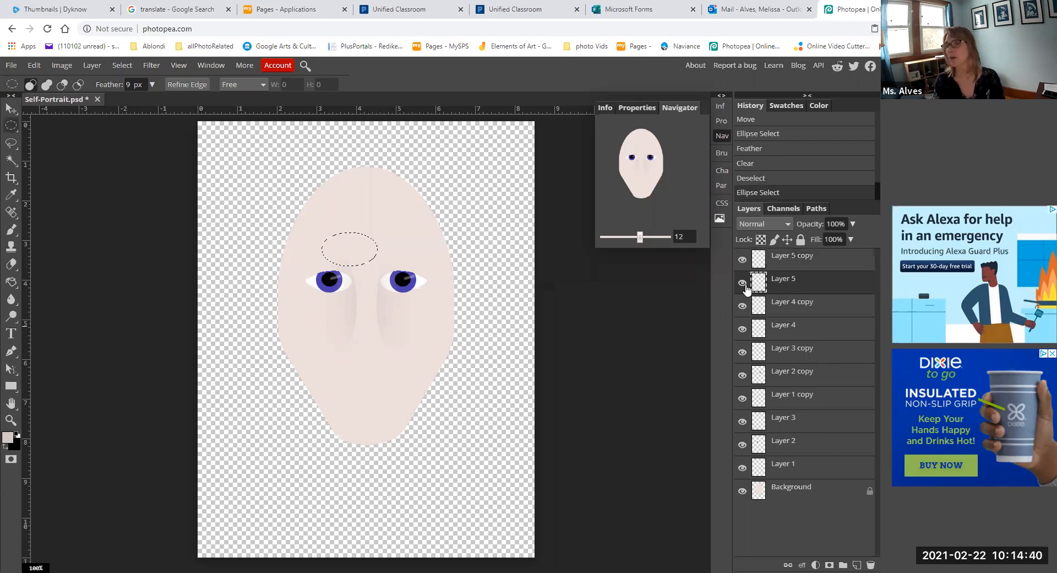
pyautogui.click(123, 66)
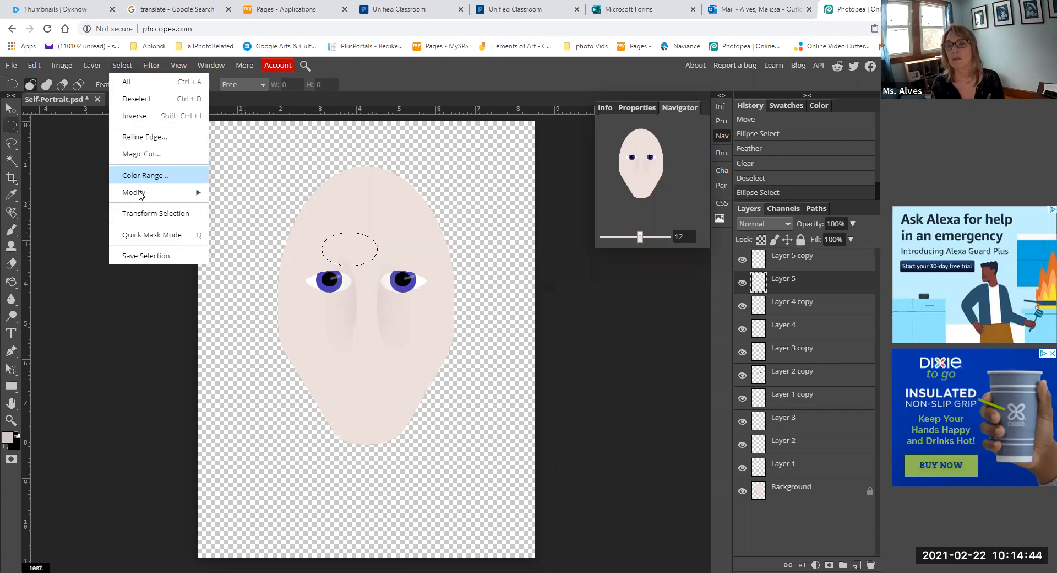
pyautogui.moveTo(142, 196)
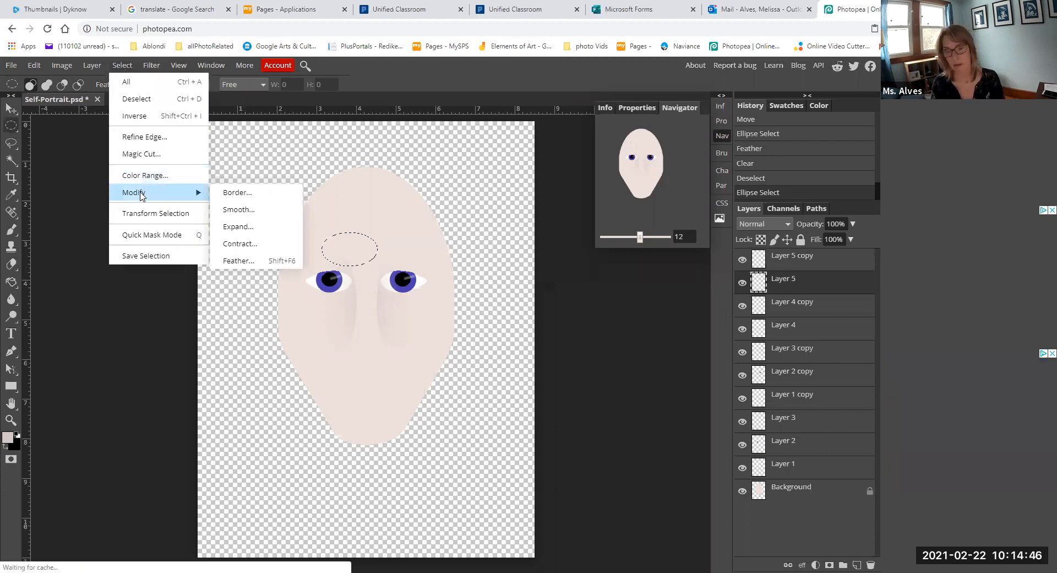
pyautogui.click(243, 262)
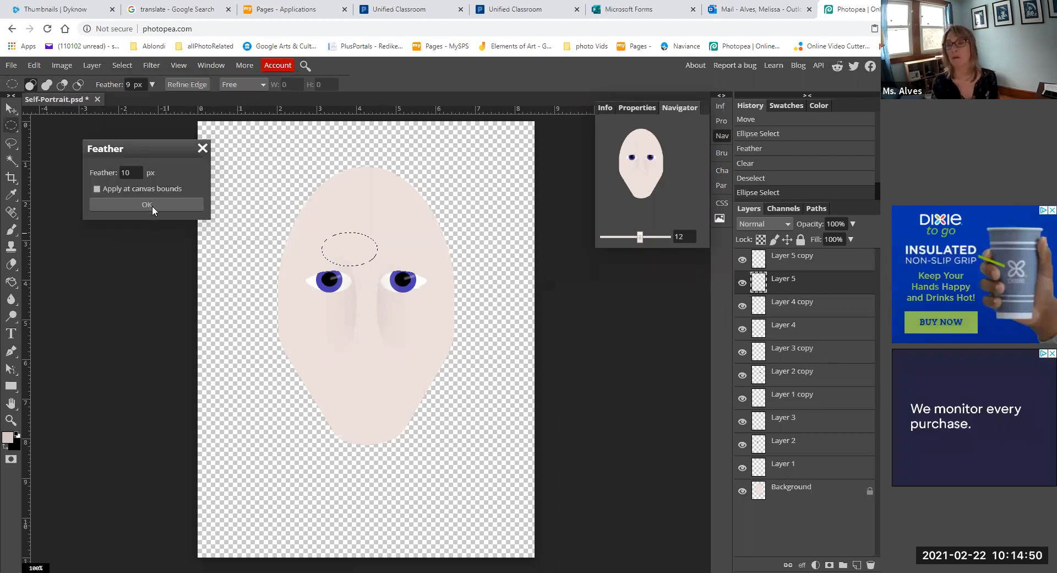